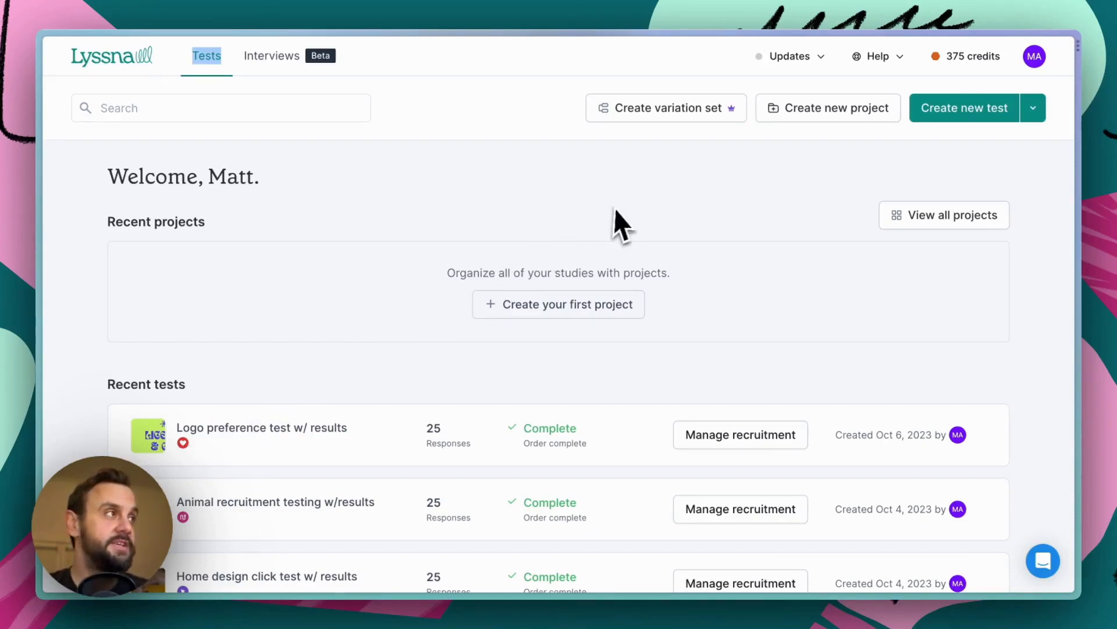
# Create a new test named 'Animal recruitment testing'
pyautogui.click(943, 116)
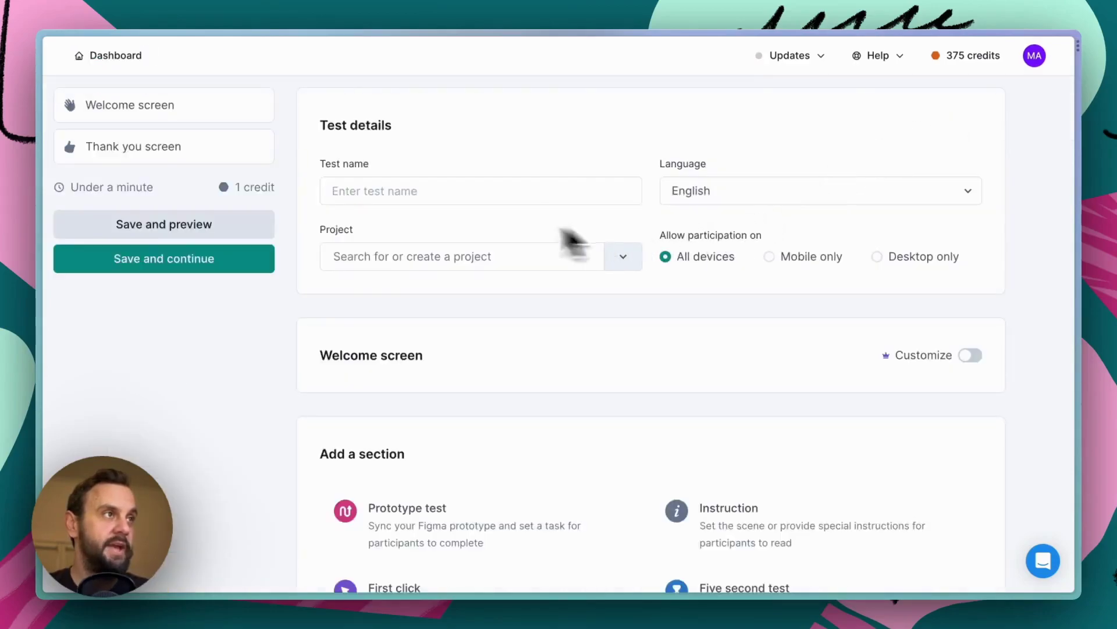
pyautogui.click(444, 192)
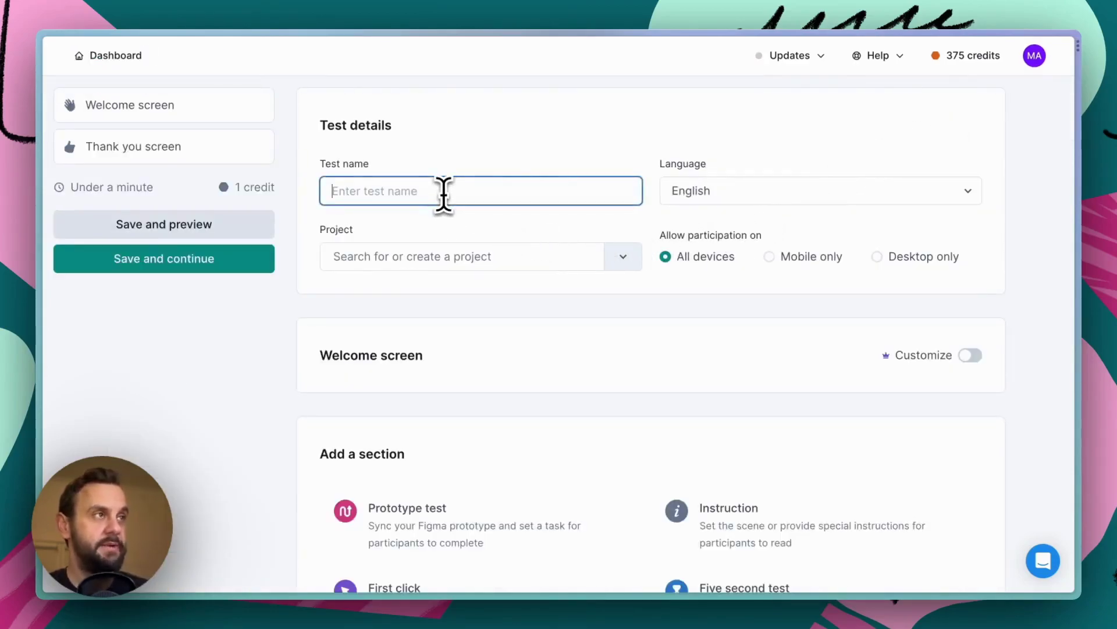
pyautogui.write('Anim')
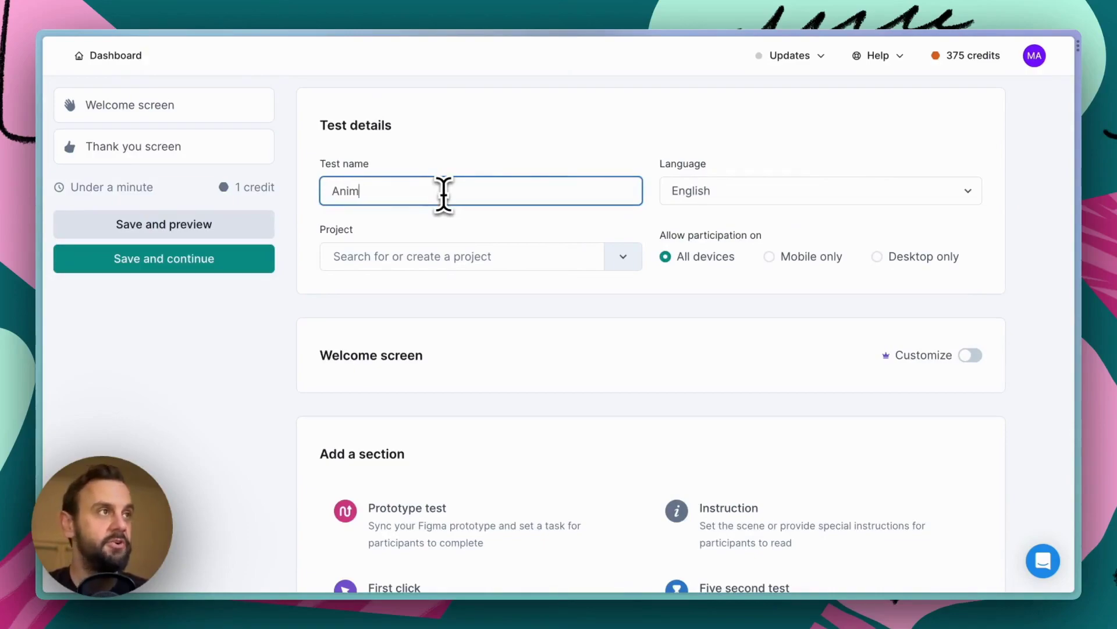
pyautogui.write('al recrui')
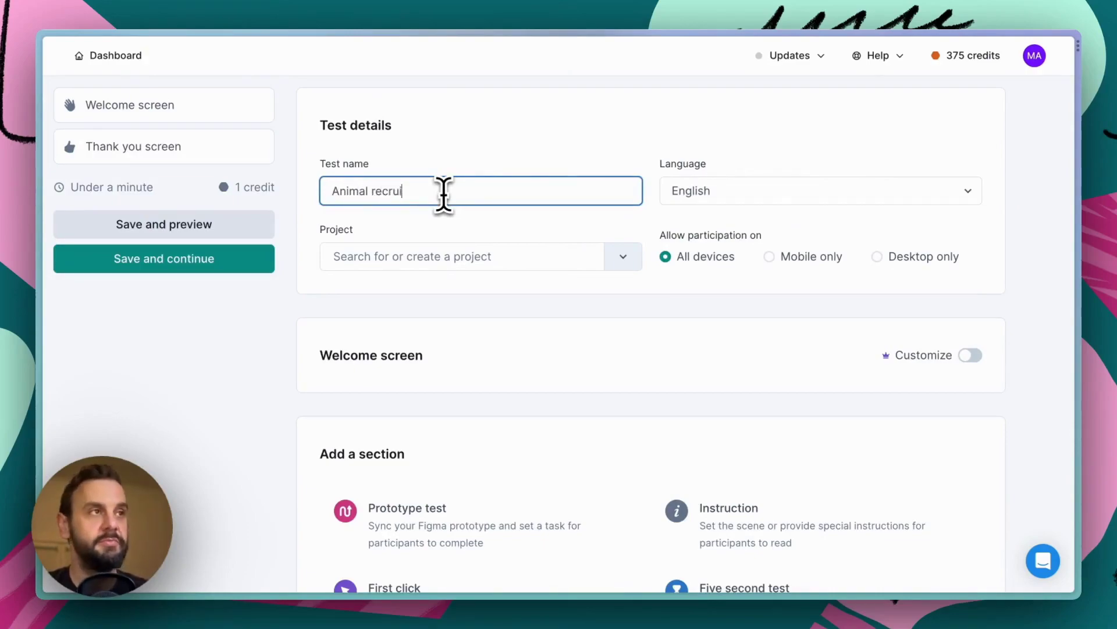
pyautogui.write('tment testing')
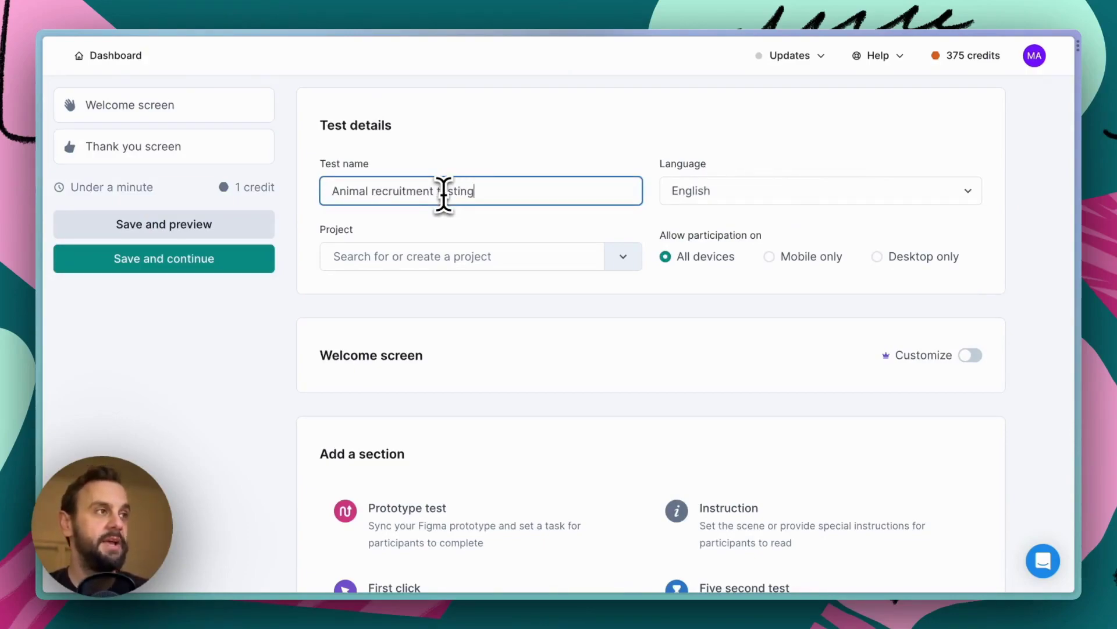
# Add a Prototype test section to the new test
pyautogui.scroll(-3, 540, 320)
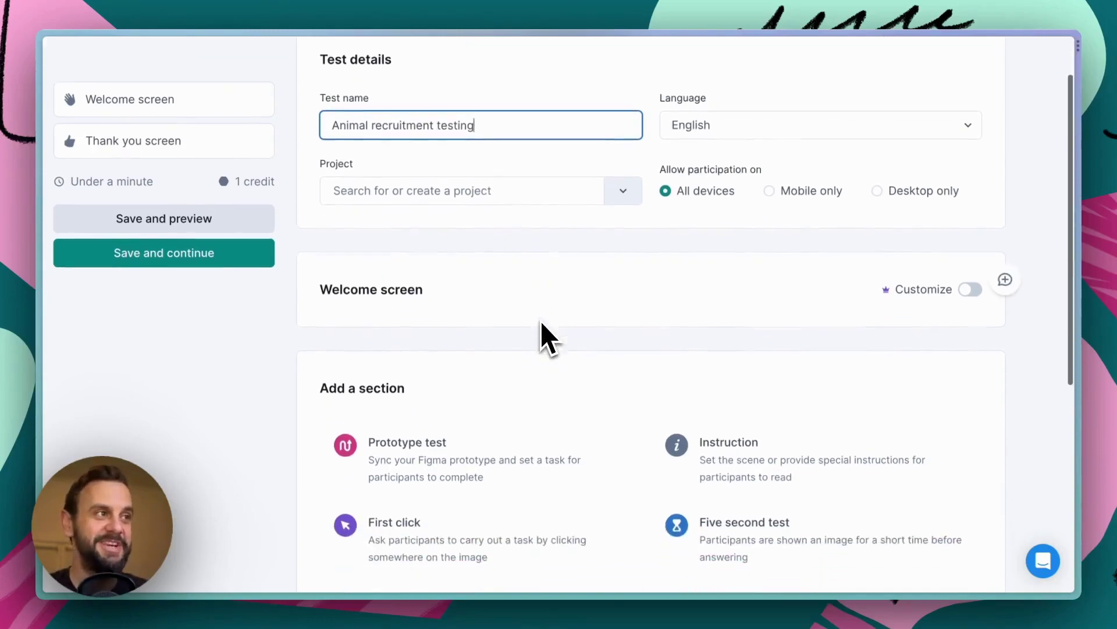
pyautogui.scroll(-2, 541, 324)
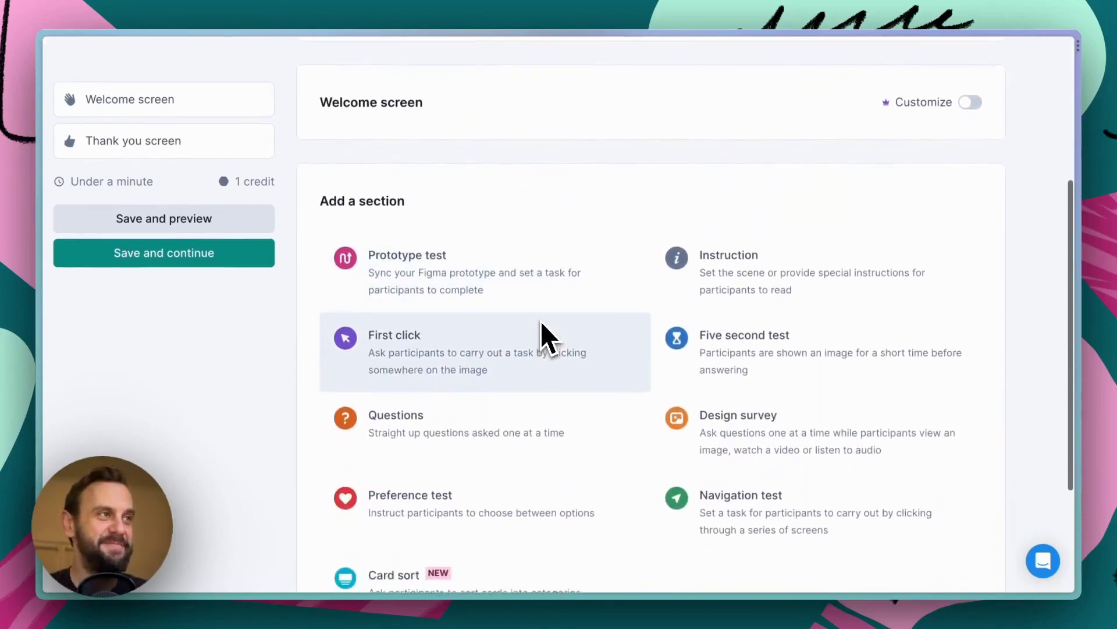
pyautogui.scroll(-1, 540, 320)
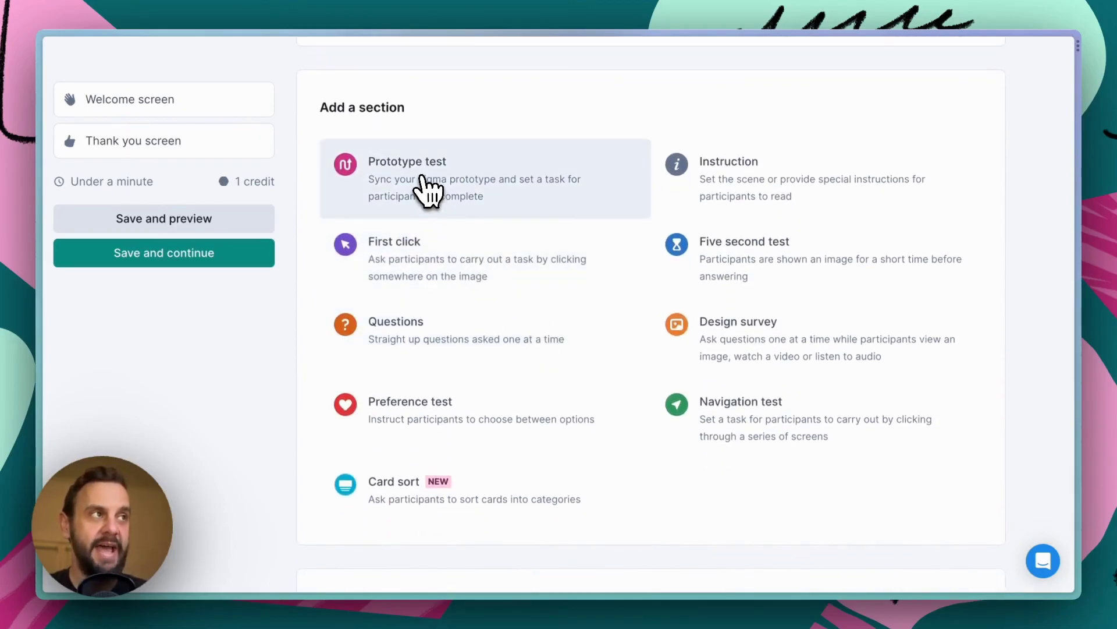
pyautogui.click(464, 174)
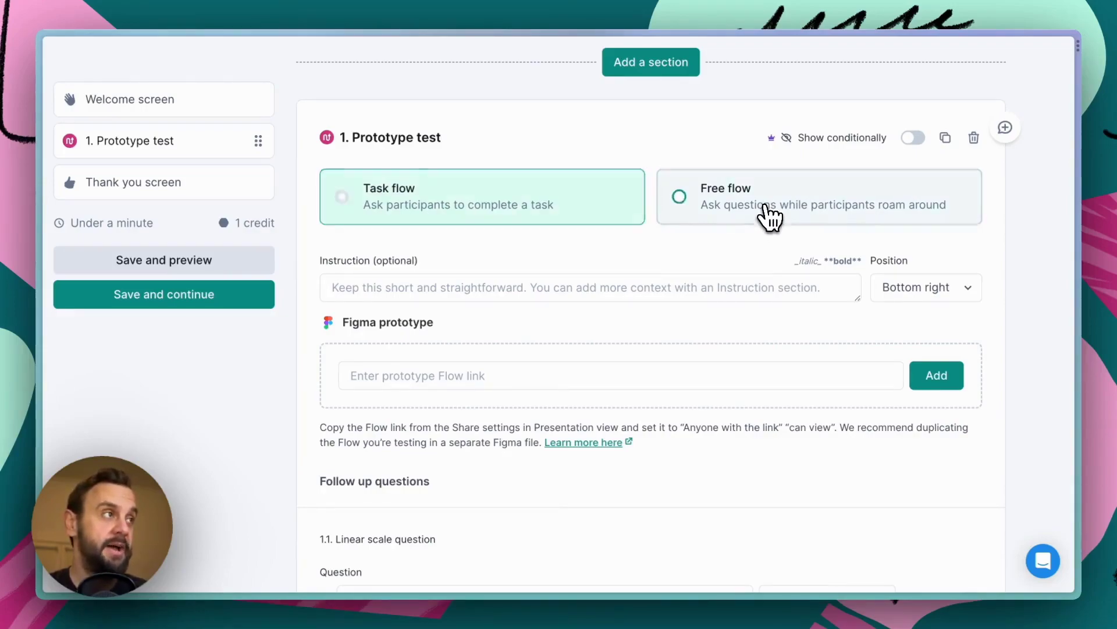
pyautogui.click(768, 216)
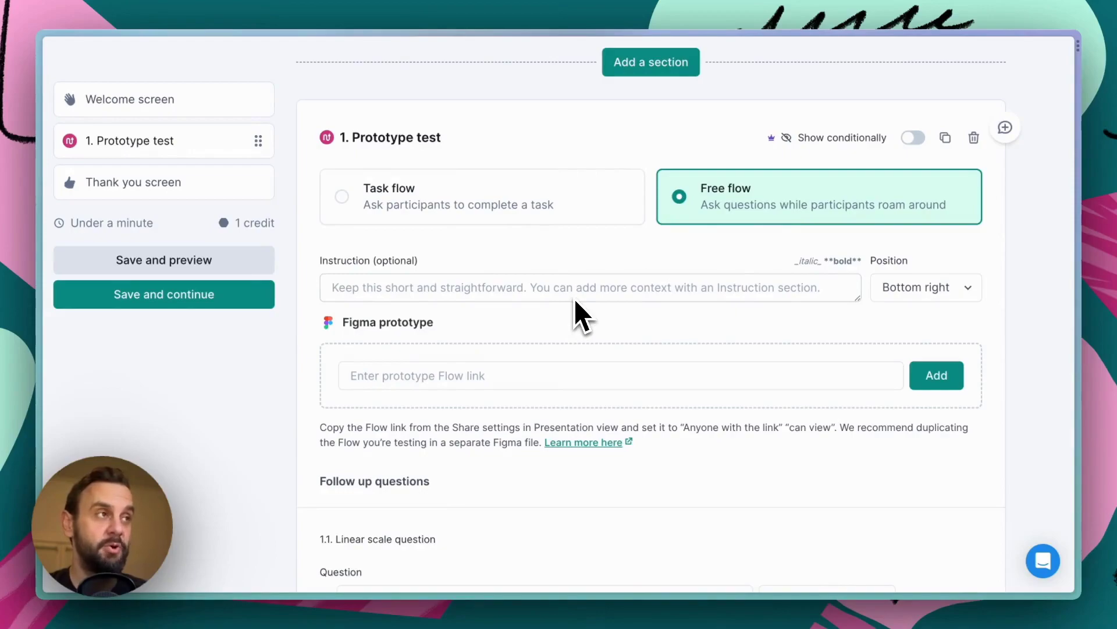
pyautogui.click(461, 217)
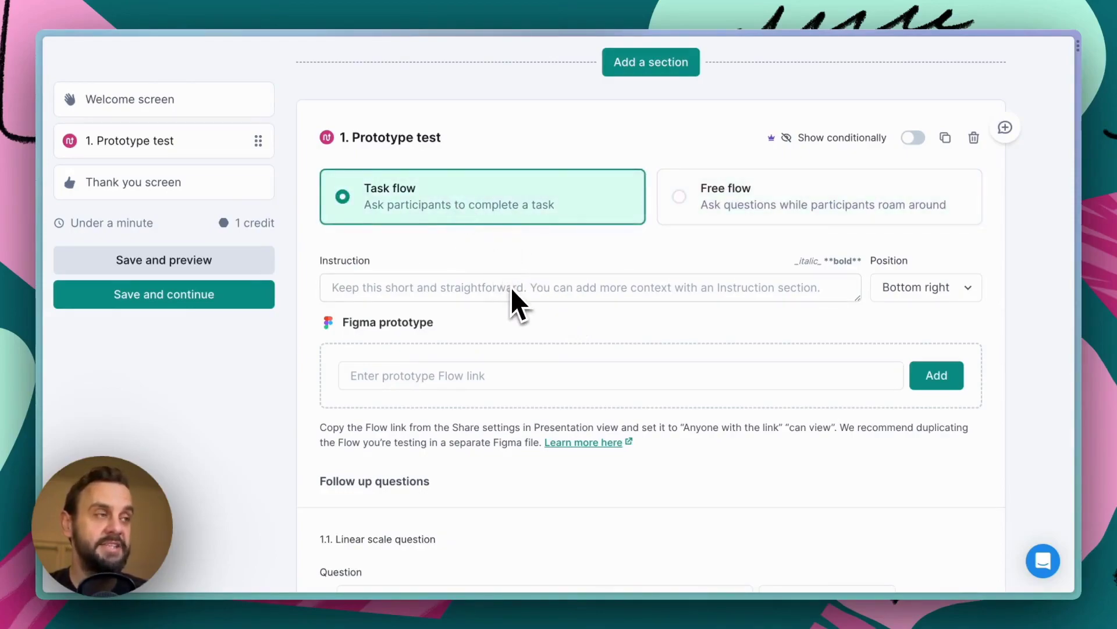
pyautogui.scroll(-1, 511, 288)
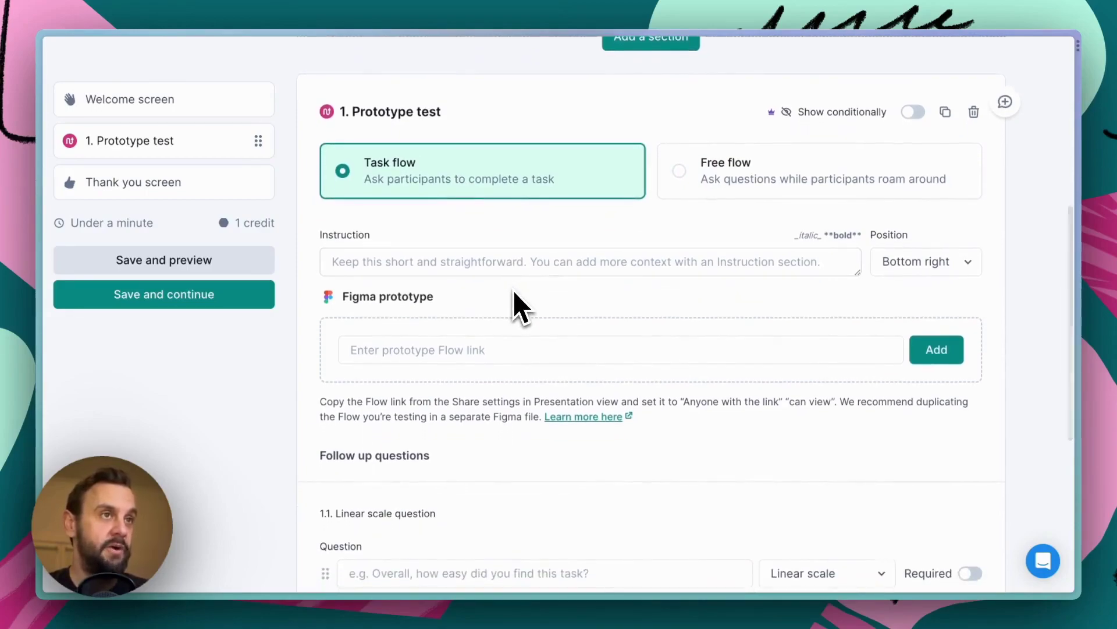
pyautogui.scroll(-1, 515, 293)
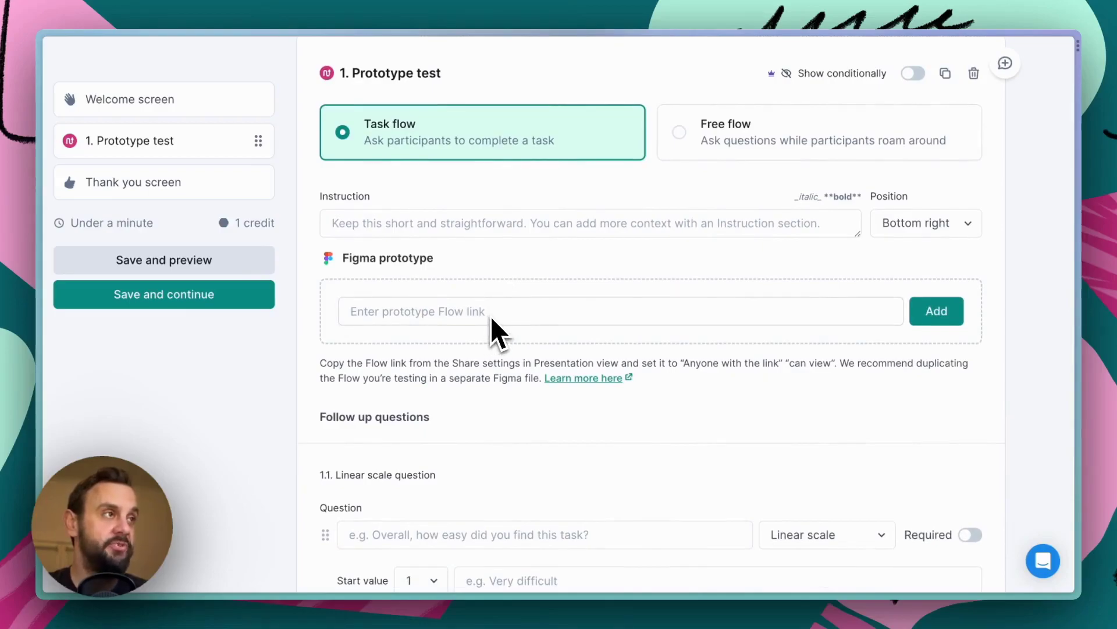
# Copy the Flow 1 link from Figma's Animal App prototype and return to Lyssna
pyautogui.press('super+Tab')
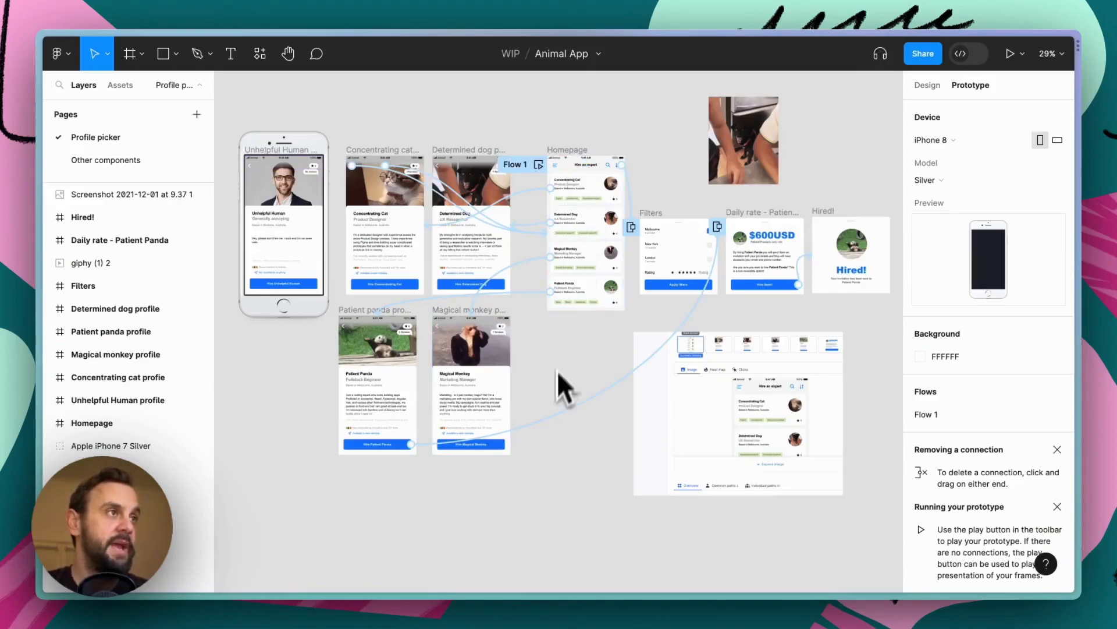
pyautogui.hscroll(2, 554, 388)
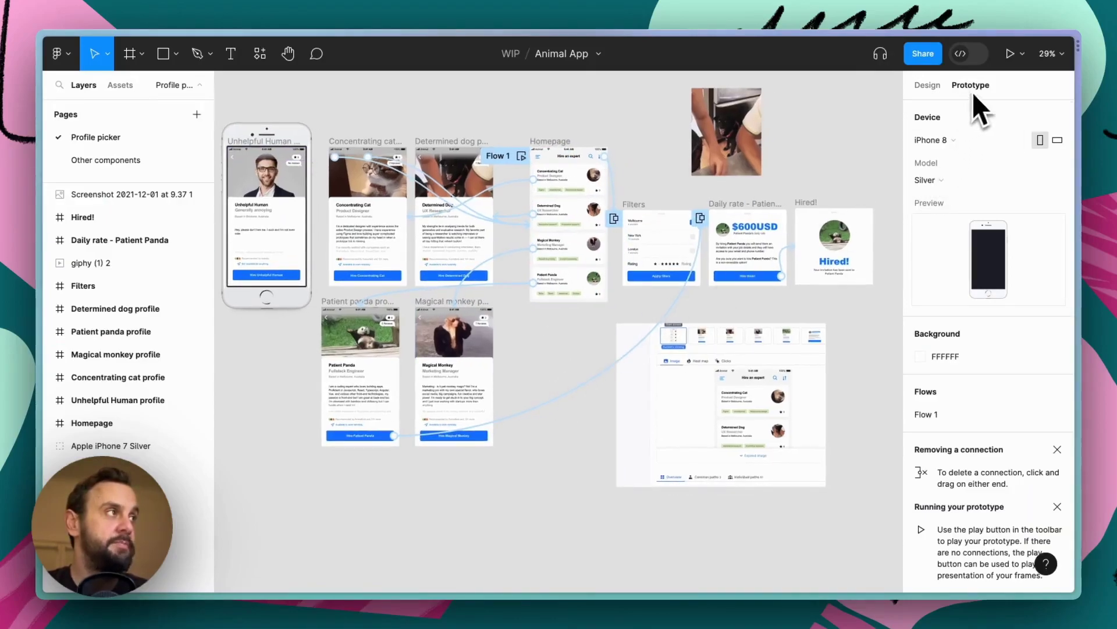
pyautogui.hscroll(-2, 648, 222)
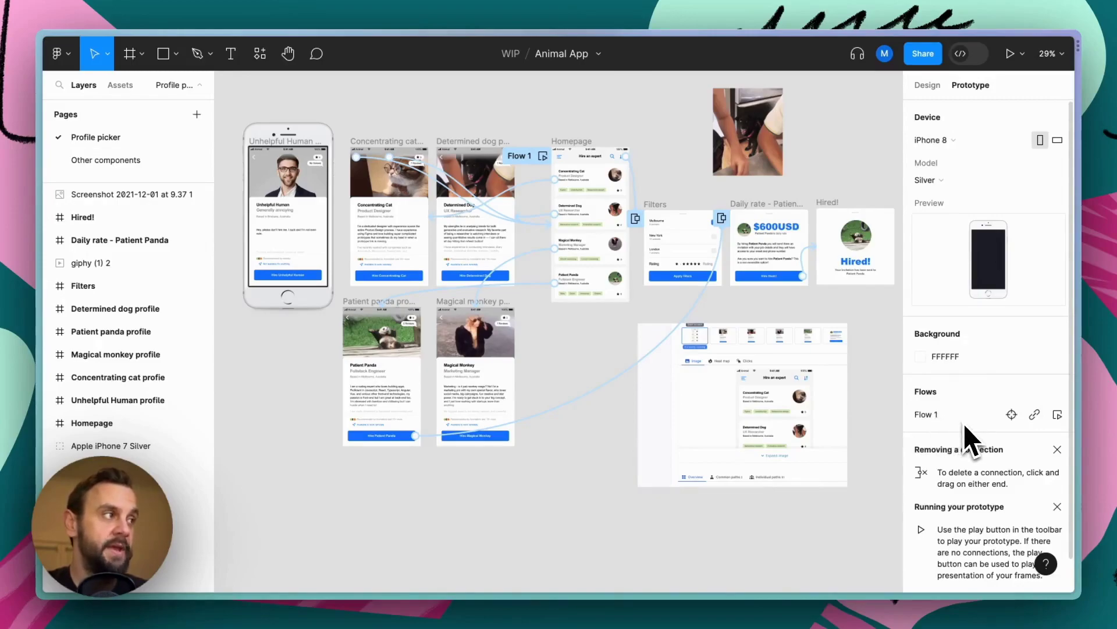
pyautogui.click(1034, 415)
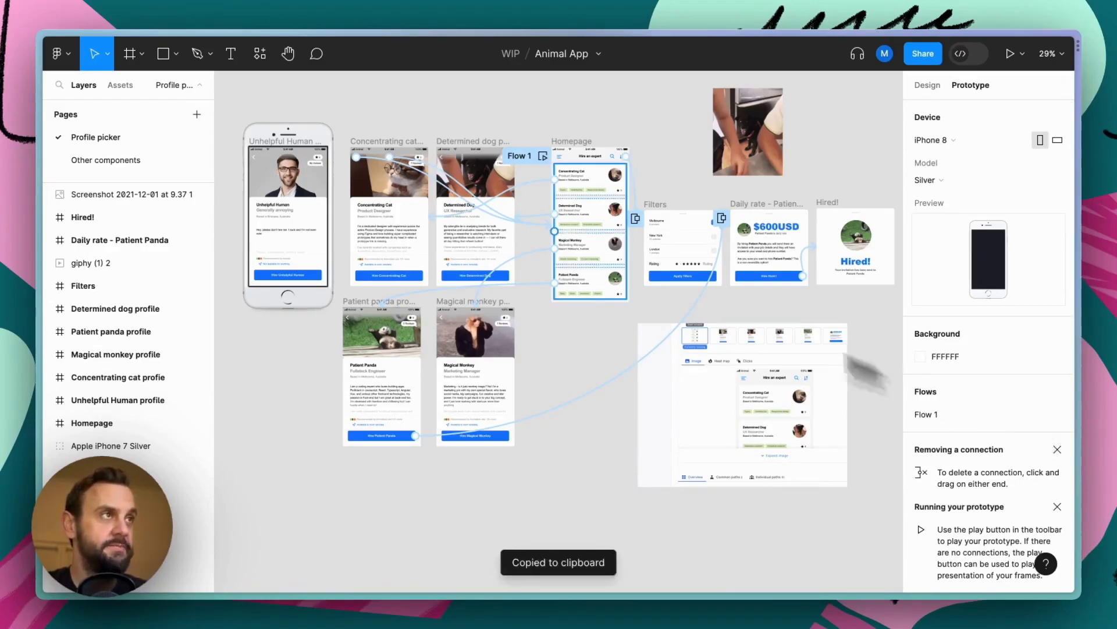
pyautogui.press('super+Tab')
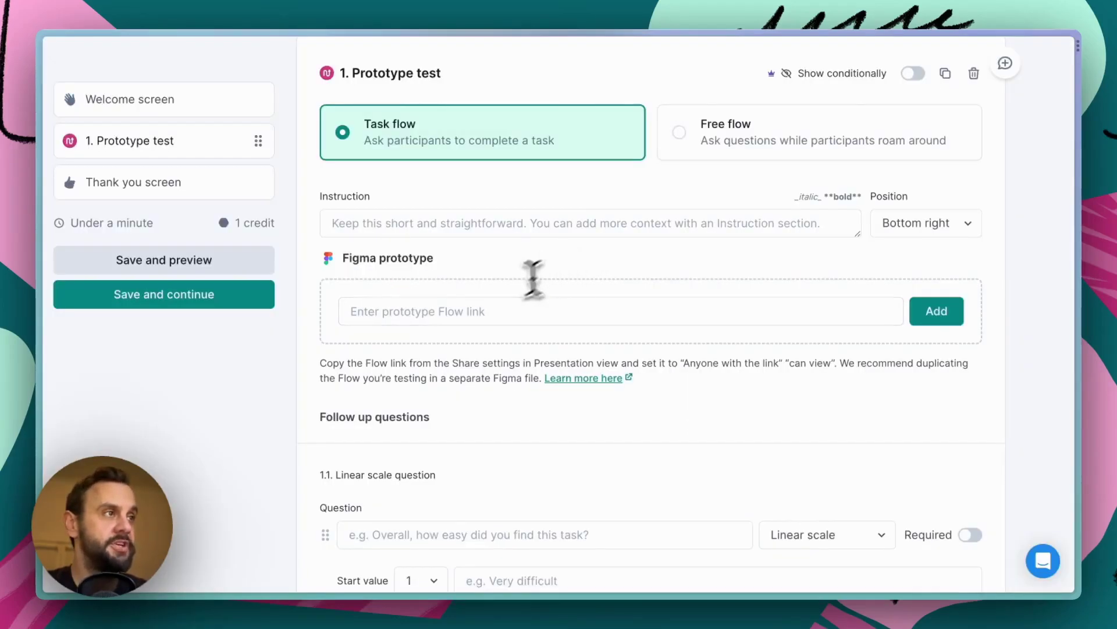
# Paste the copied Flow 1 link into the Figma prototype field and add it
pyautogui.click(487, 312)
pyautogui.press('super+v')
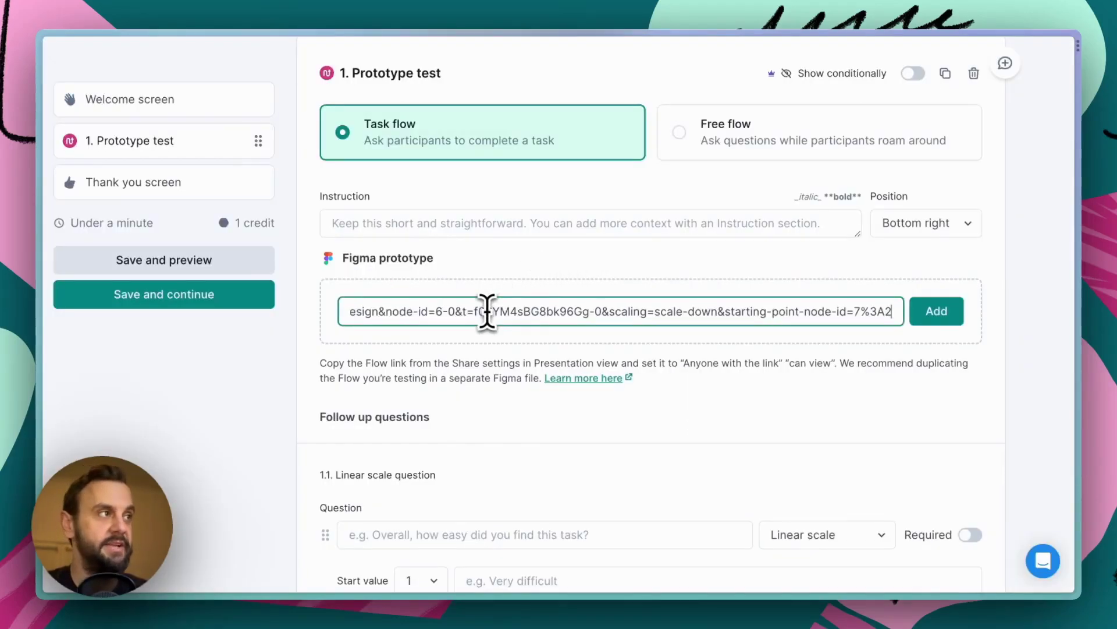
pyautogui.click(931, 312)
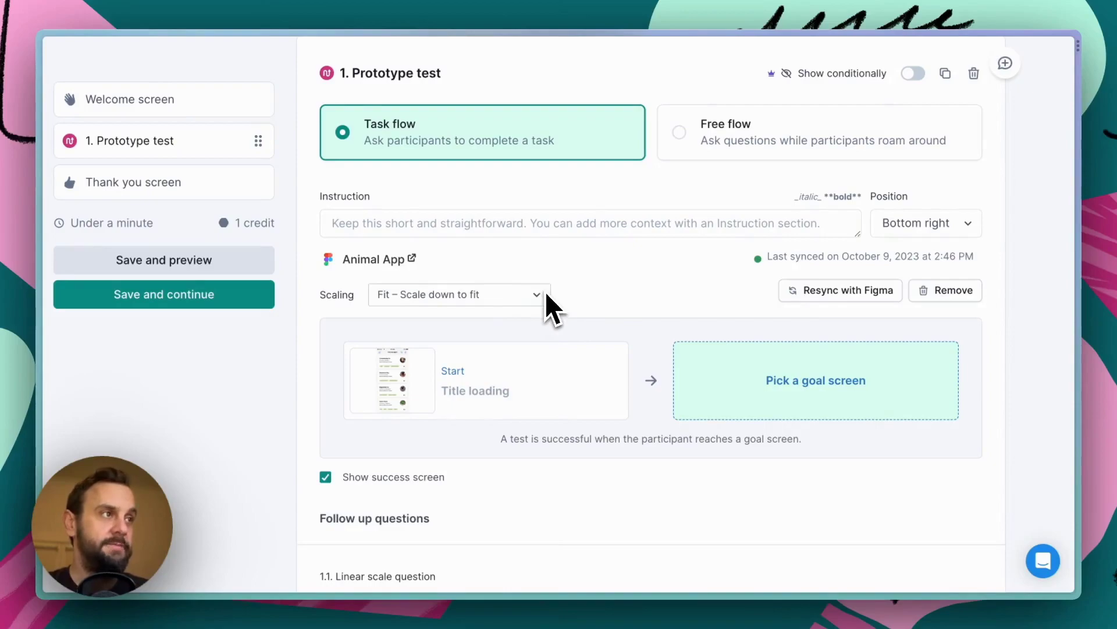
# Set the task instruction to 'Please try and complete the process of hiring the patient panda'
pyautogui.scroll(-1, 546, 292)
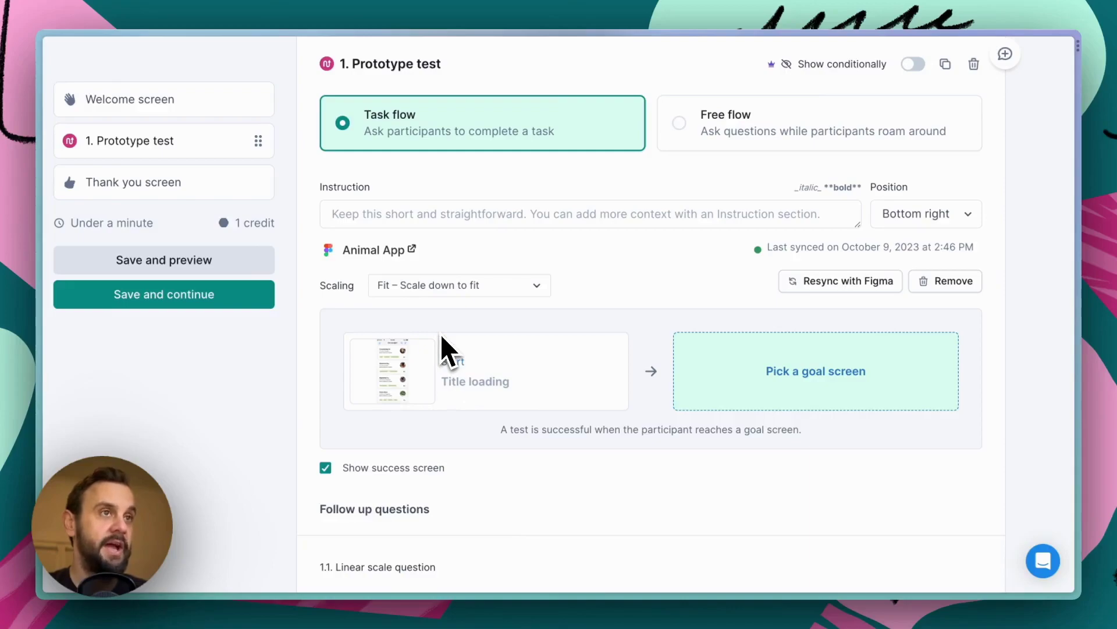
pyautogui.click(431, 214)
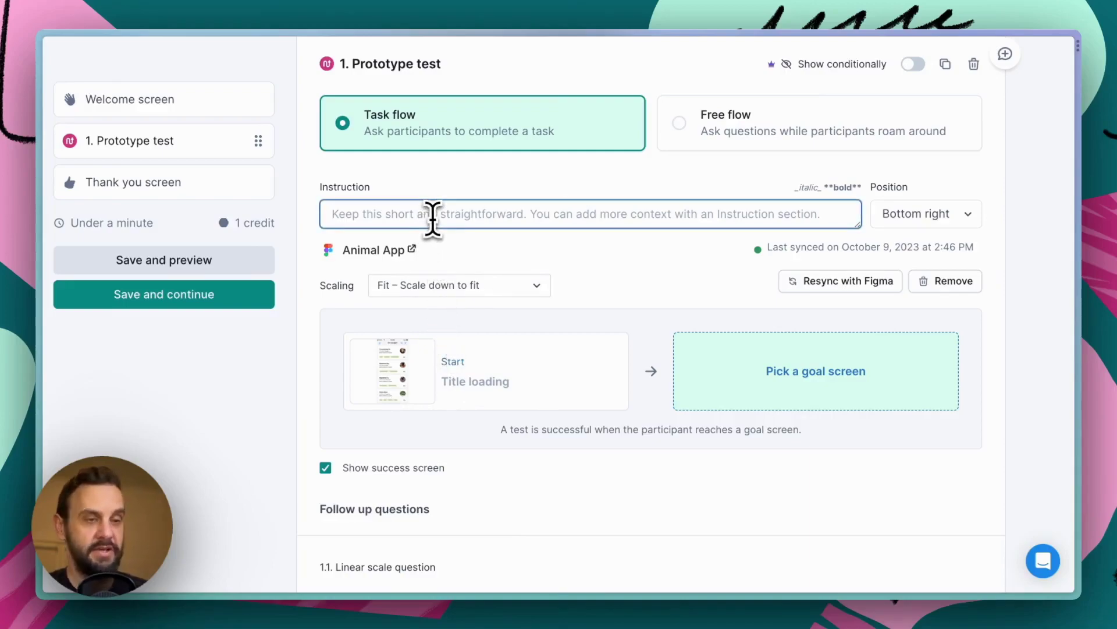
pyautogui.write('Please try ')
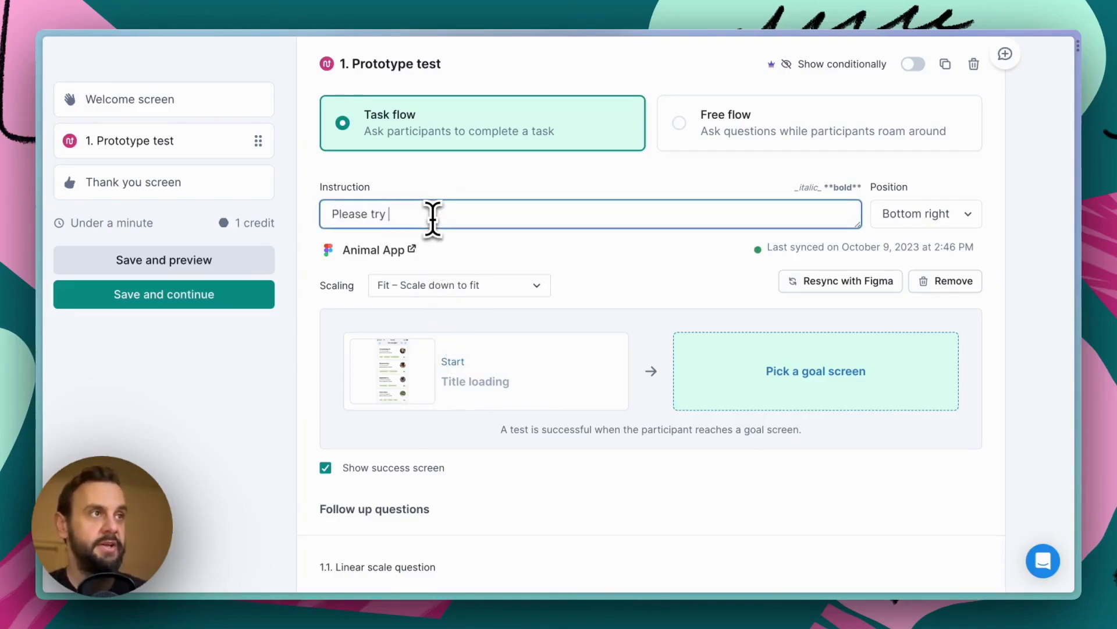
pyautogui.write('and complete the pr')
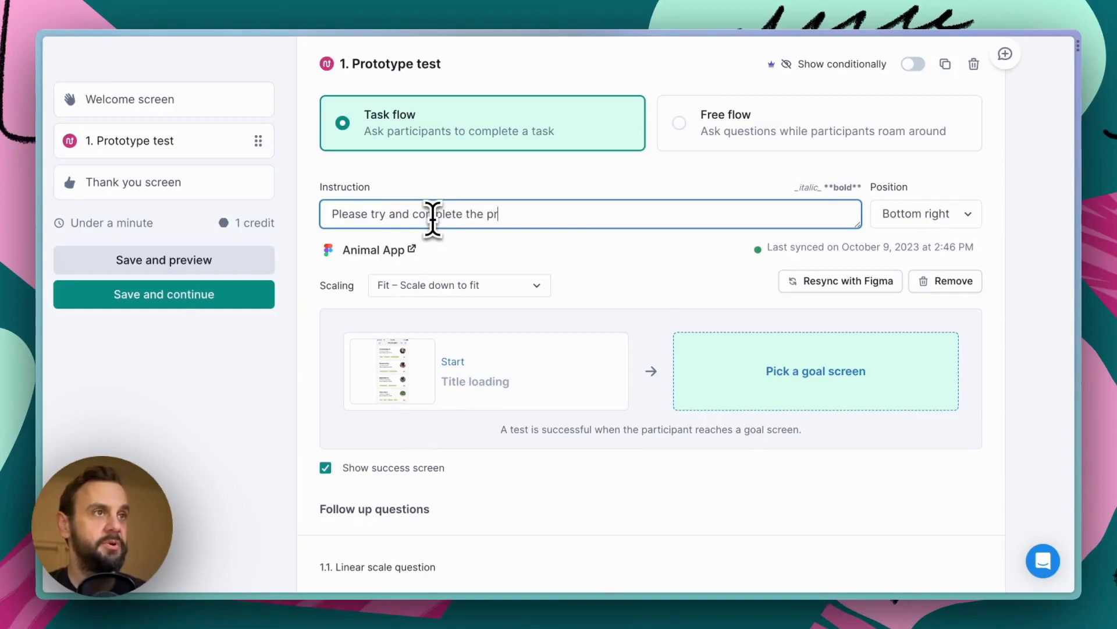
pyautogui.write('ocess of hi')
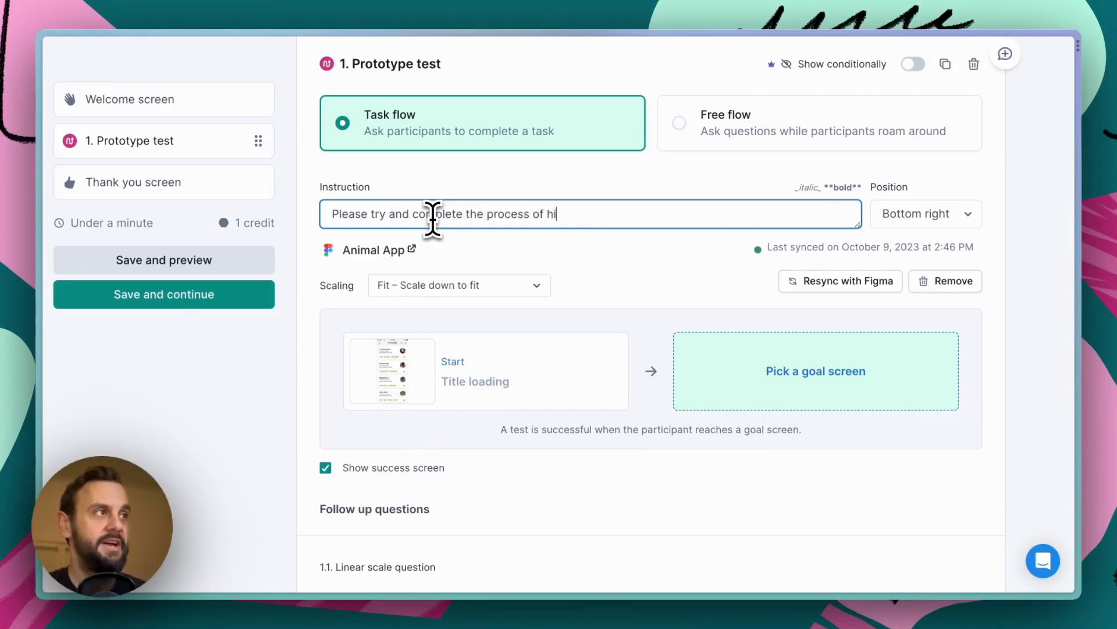
pyautogui.write('ring the patient panda')
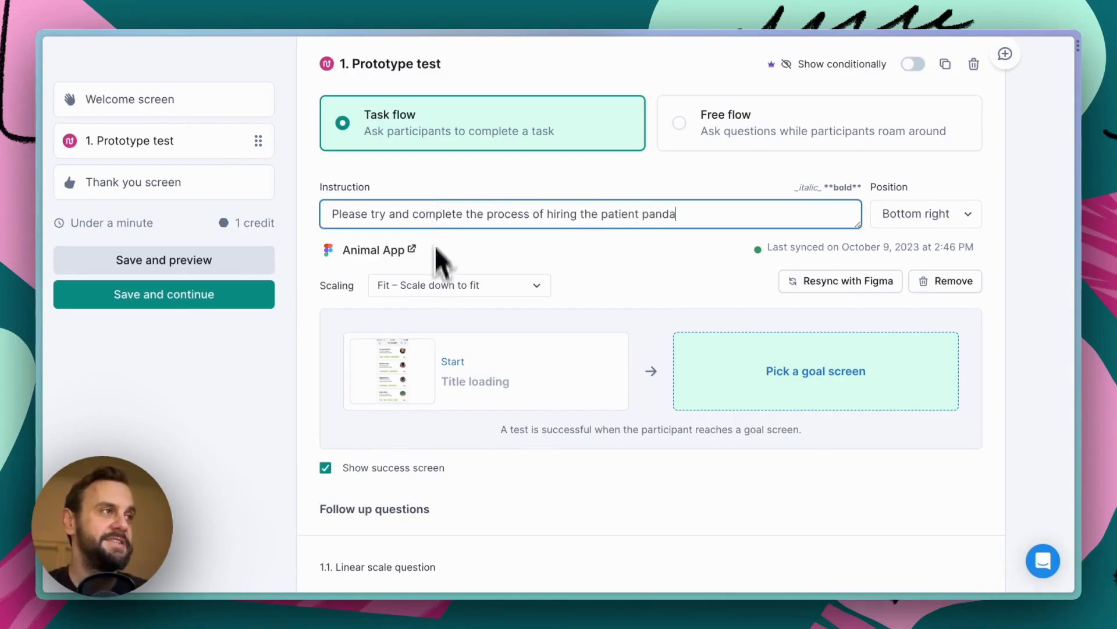
pyautogui.scroll(-1, 435, 326)
# Tap through the Animal App prototype to Patient Panda's 'Hired!' screen as the goal screen
pyautogui.moveTo(401, 352); pyautogui.dragTo(811, 350)
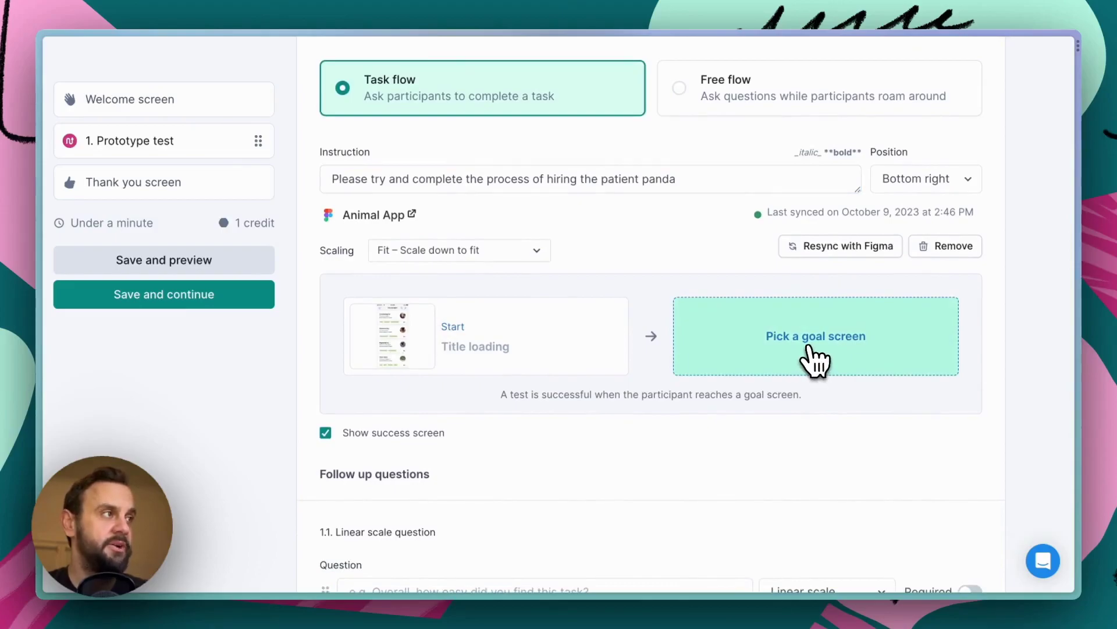
pyautogui.click(810, 349)
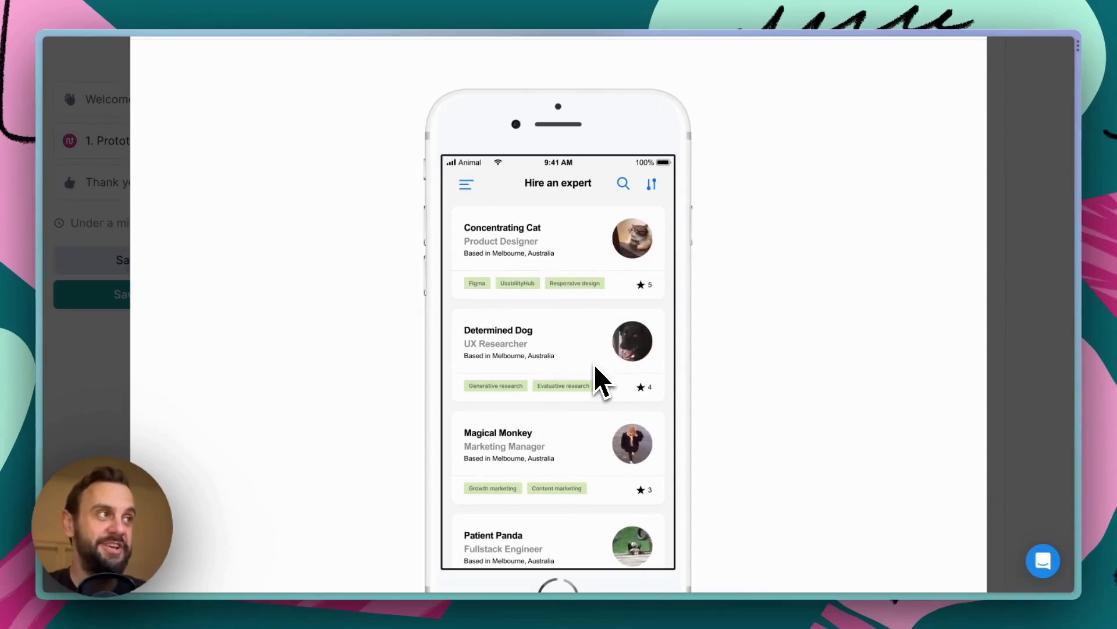
pyautogui.scroll(-2, 567, 443)
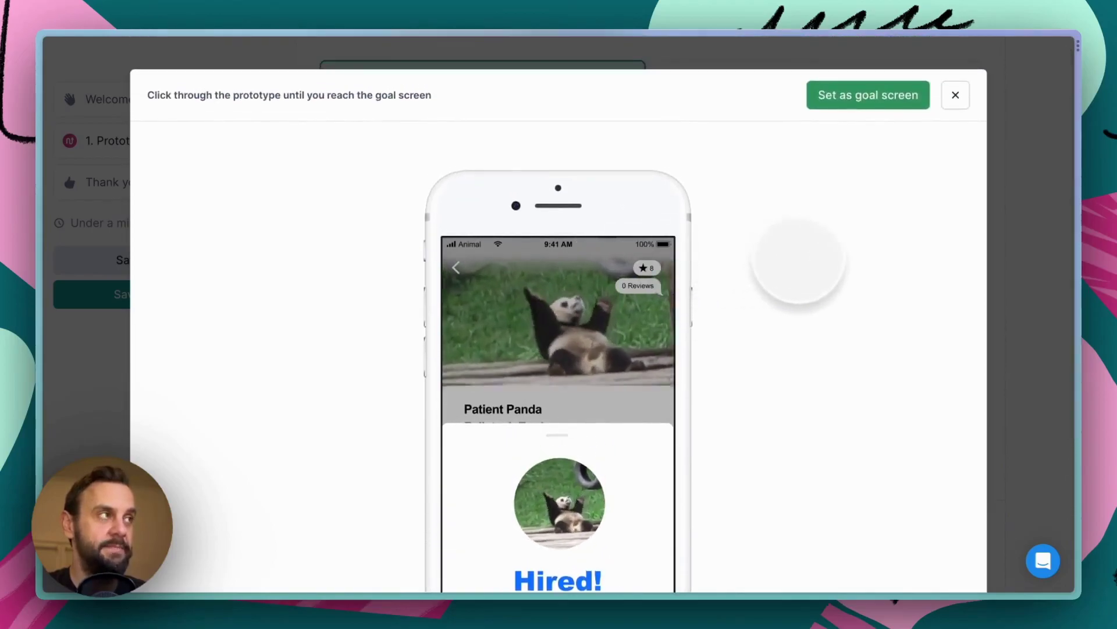
pyautogui.click(838, 101)
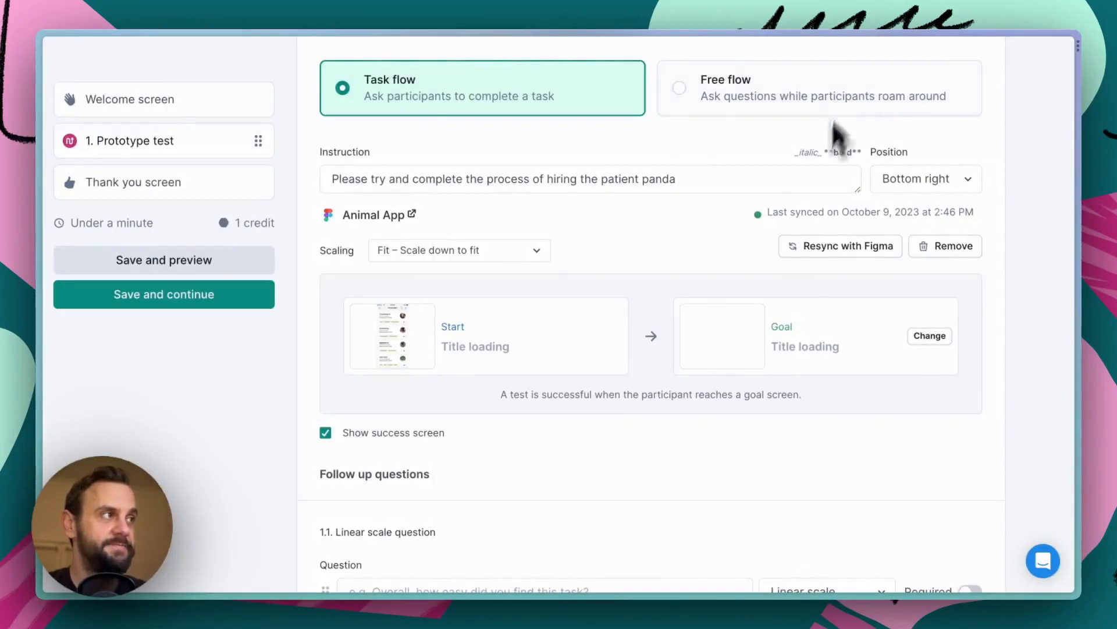
# Keep the prototype scaling at 'Fit – Scale down to fit' and reach the follow-up question
pyautogui.scroll(-2, 721, 421)
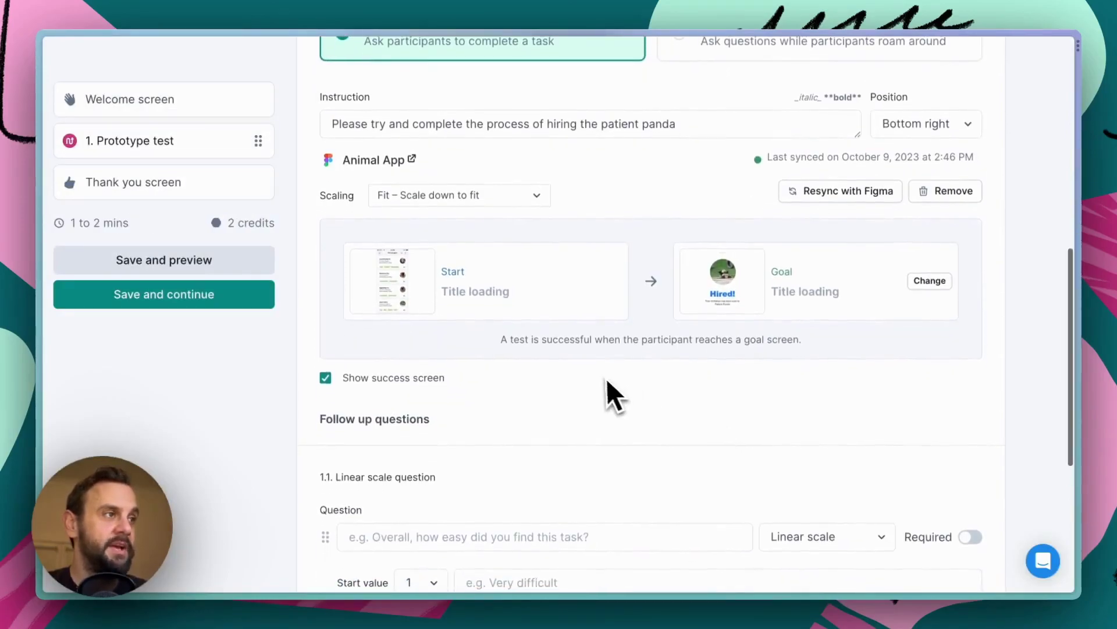
pyautogui.scroll(-1, 607, 381)
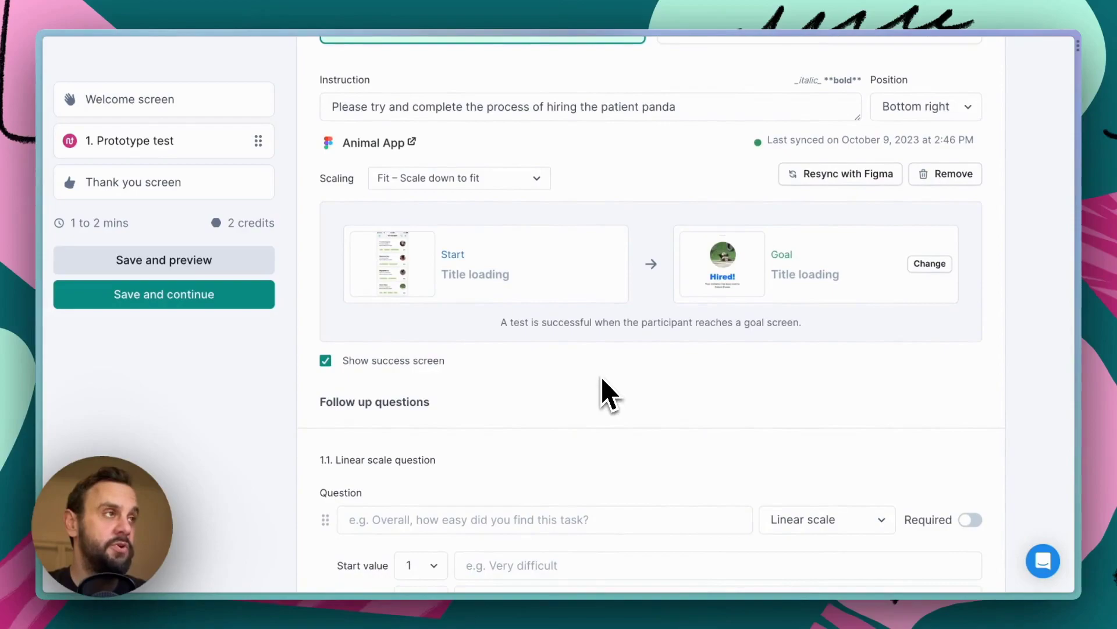
pyautogui.click(489, 176)
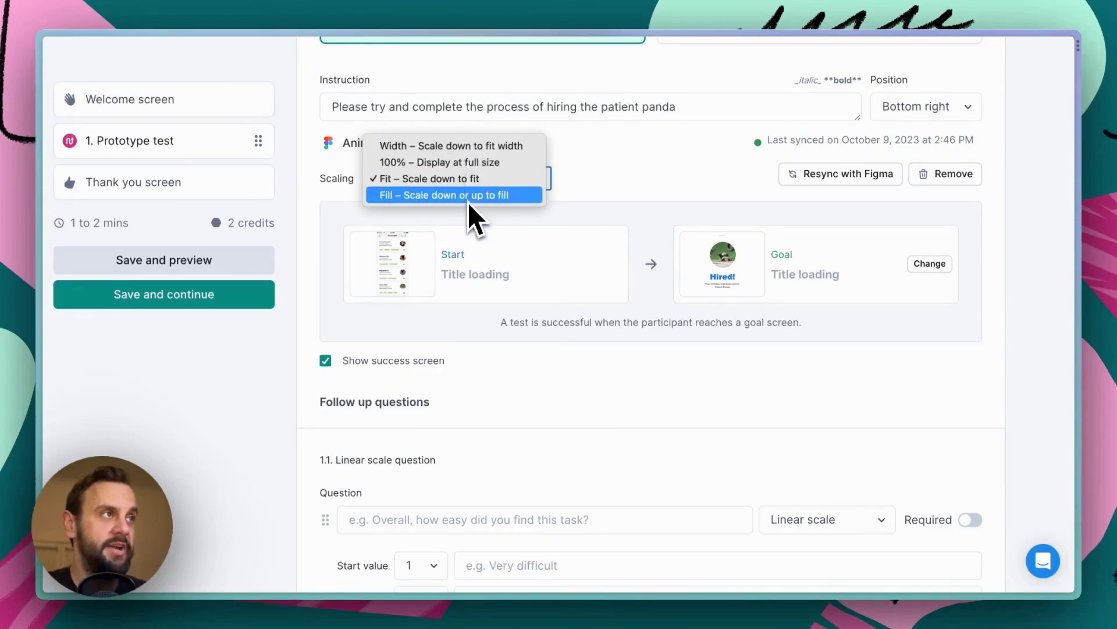
pyautogui.click(512, 182)
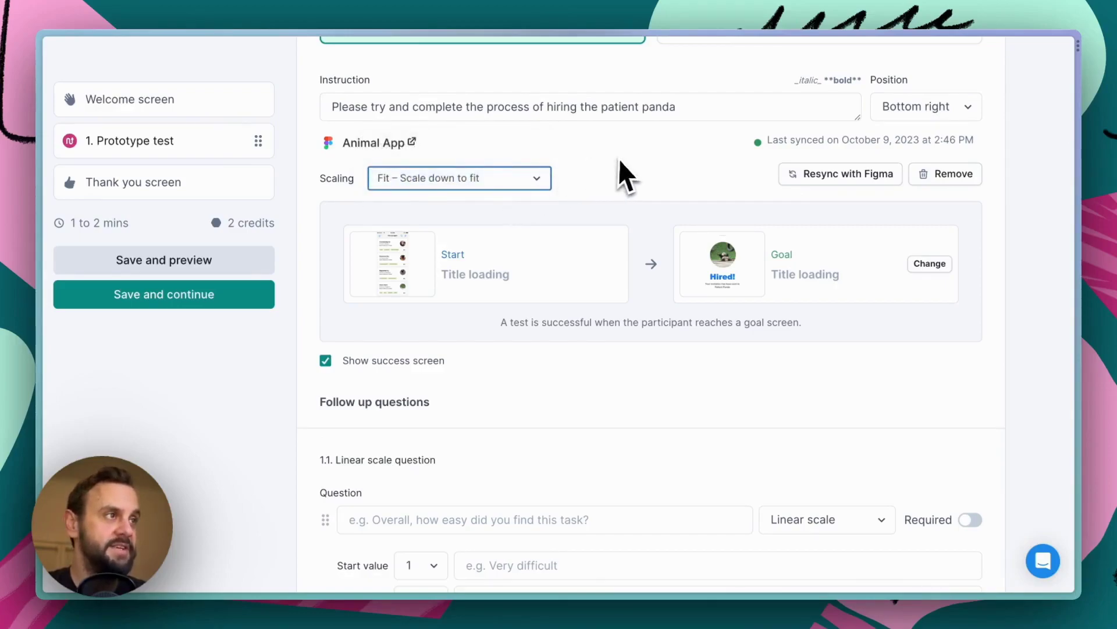
pyautogui.scroll(-1, 620, 159)
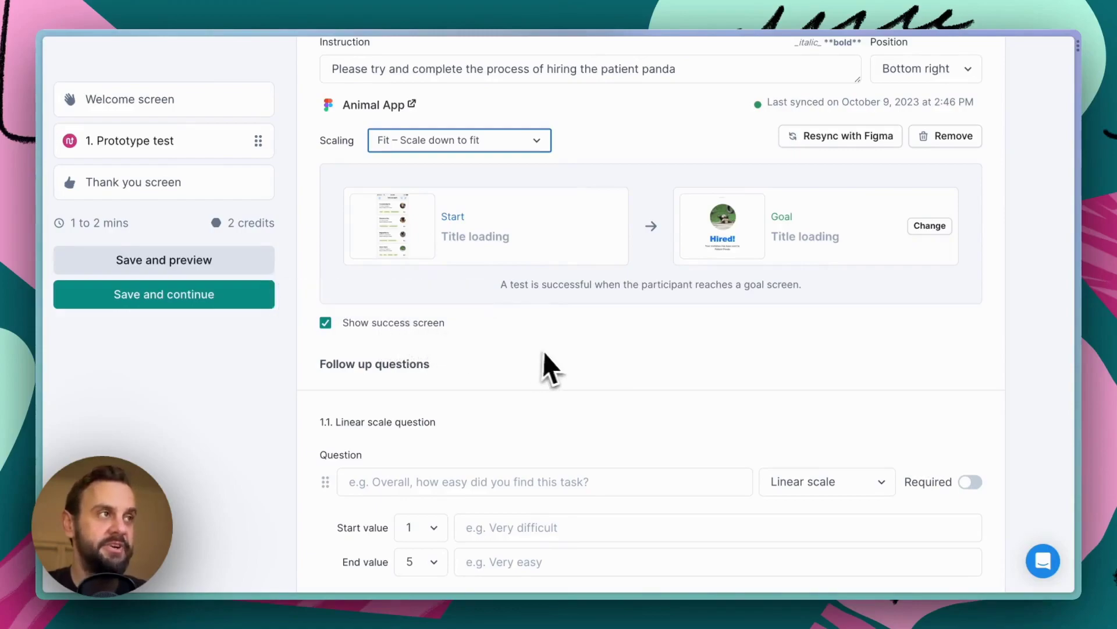
pyautogui.scroll(-4, 549, 351)
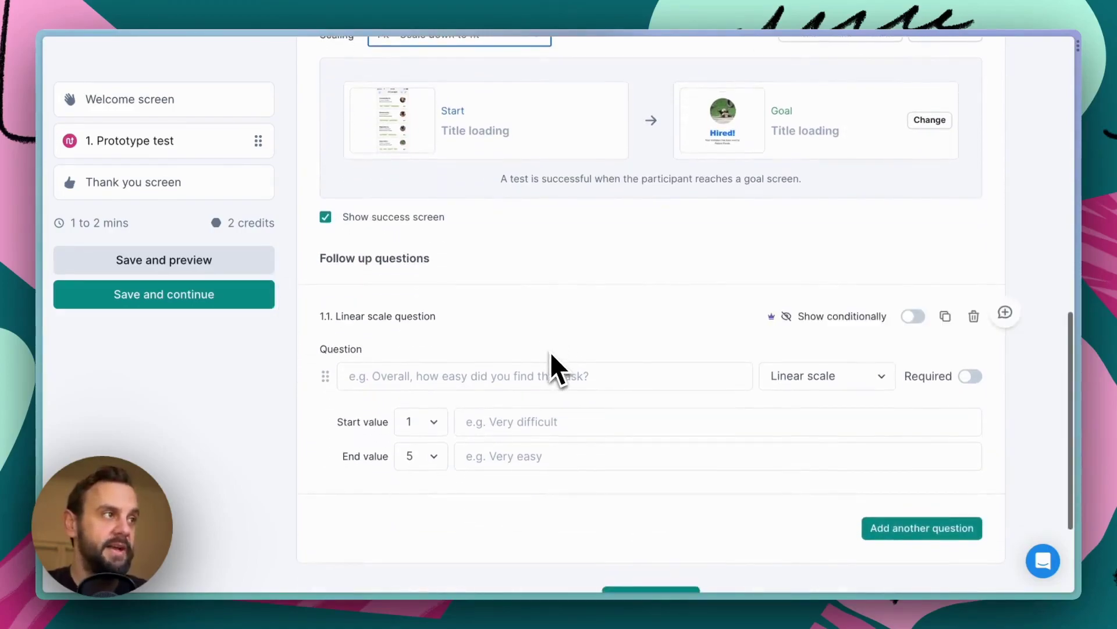
pyautogui.click(507, 376)
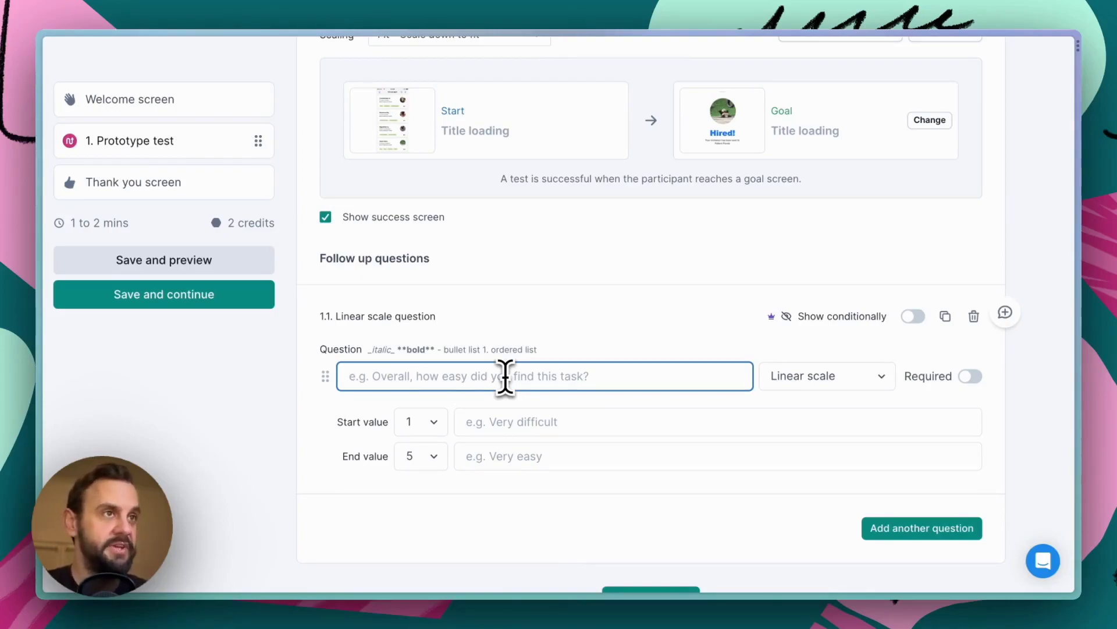
# Ask 'How easy did you find this task to complete?' with 1–5 labels 'Very difficult' and 'Very easy'
pyautogui.write('How')
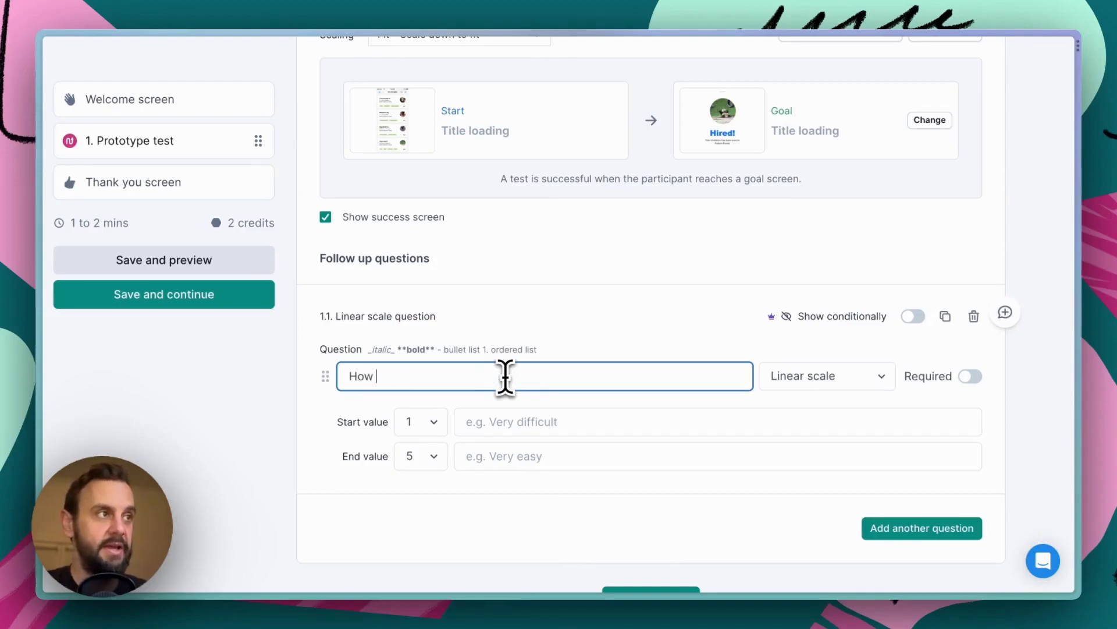
pyautogui.write(' easy did you ')
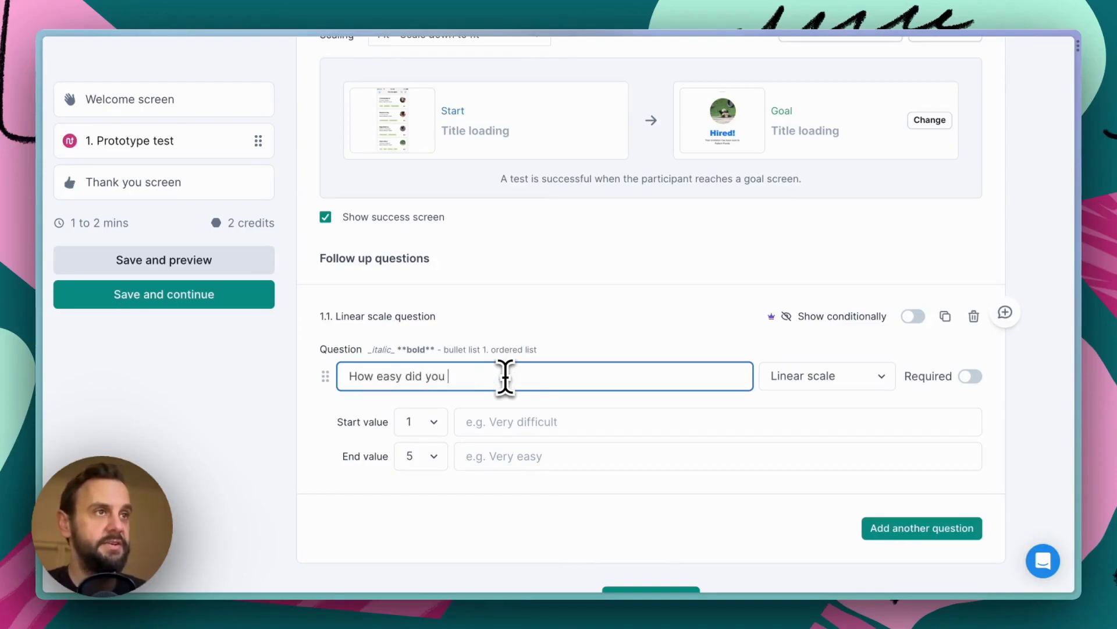
pyautogui.write('find this task to ')
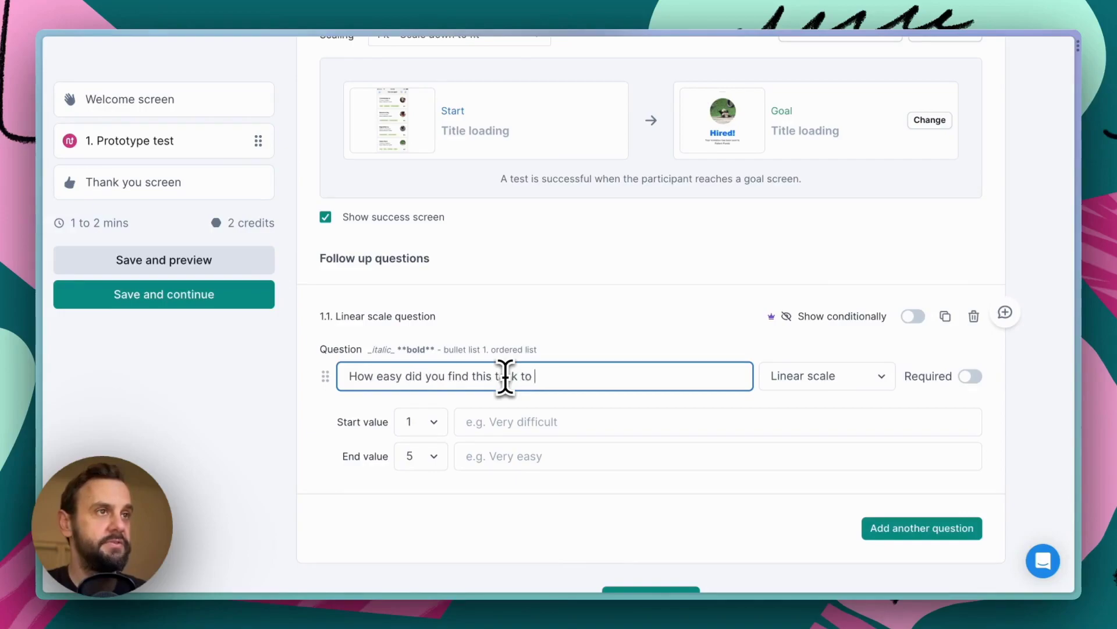
pyautogui.write('complete?')
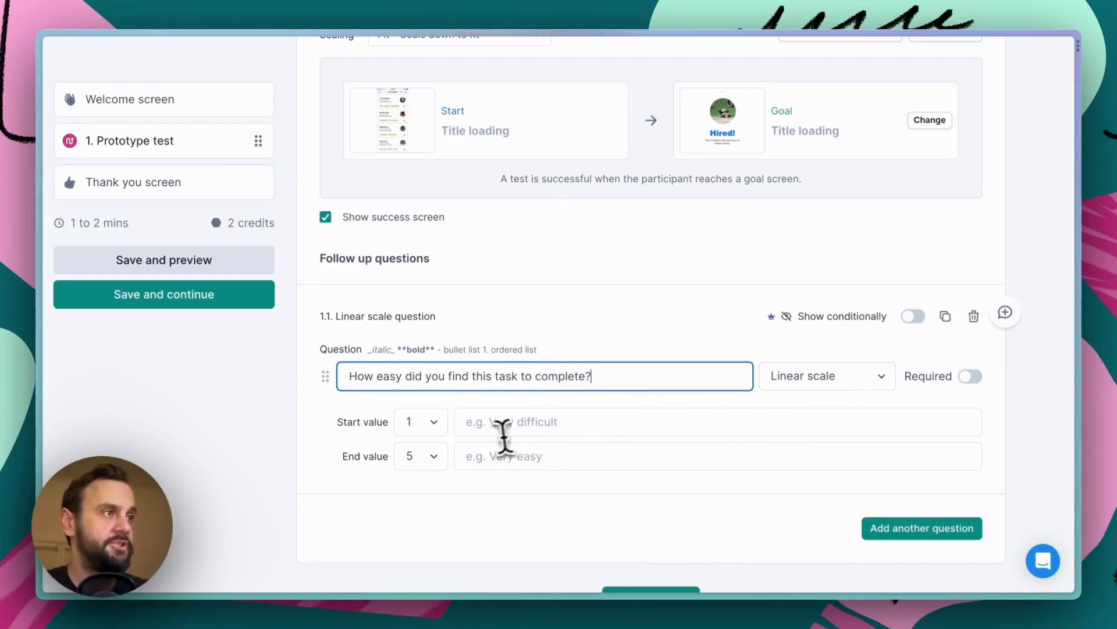
pyautogui.click(534, 424)
pyautogui.write('Ver')
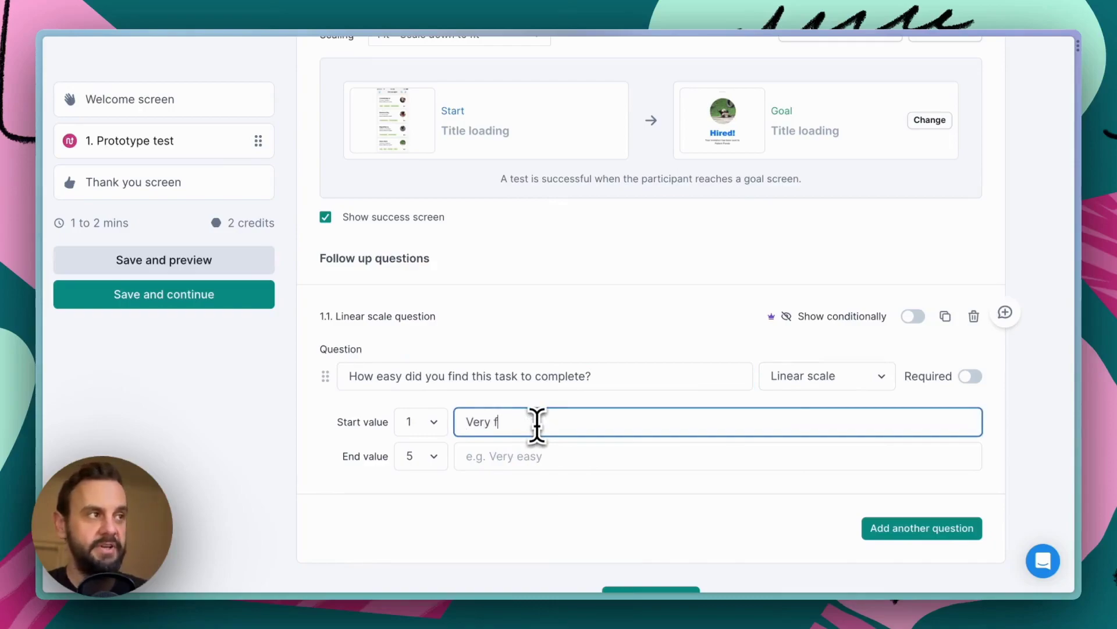
pyautogui.write('y difficult')
pyautogui.press('Tab')
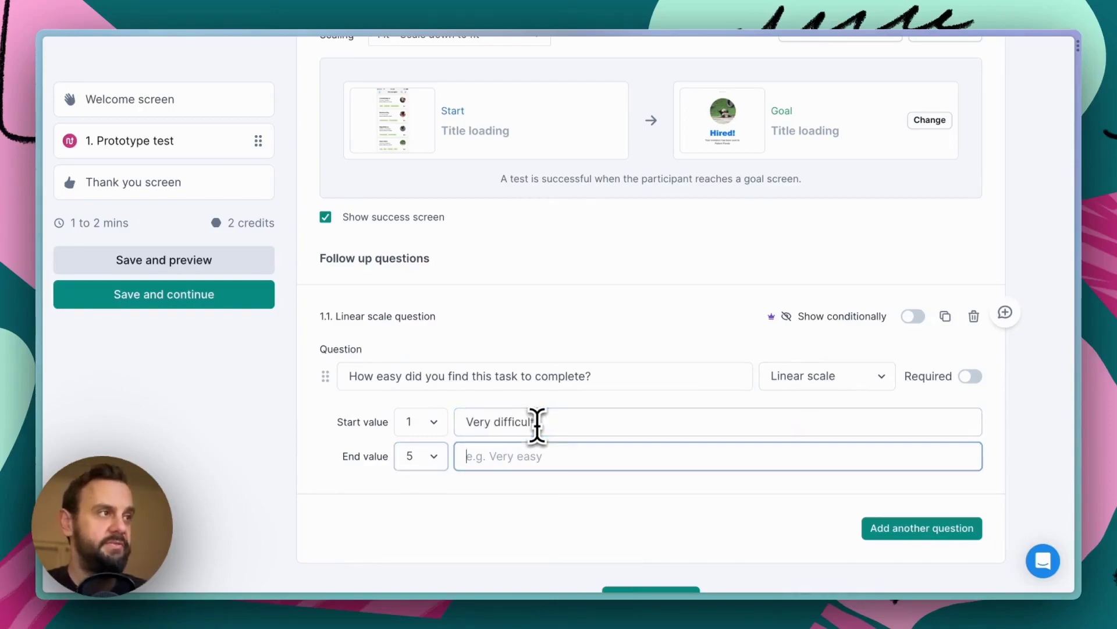
pyautogui.write('Very easy')
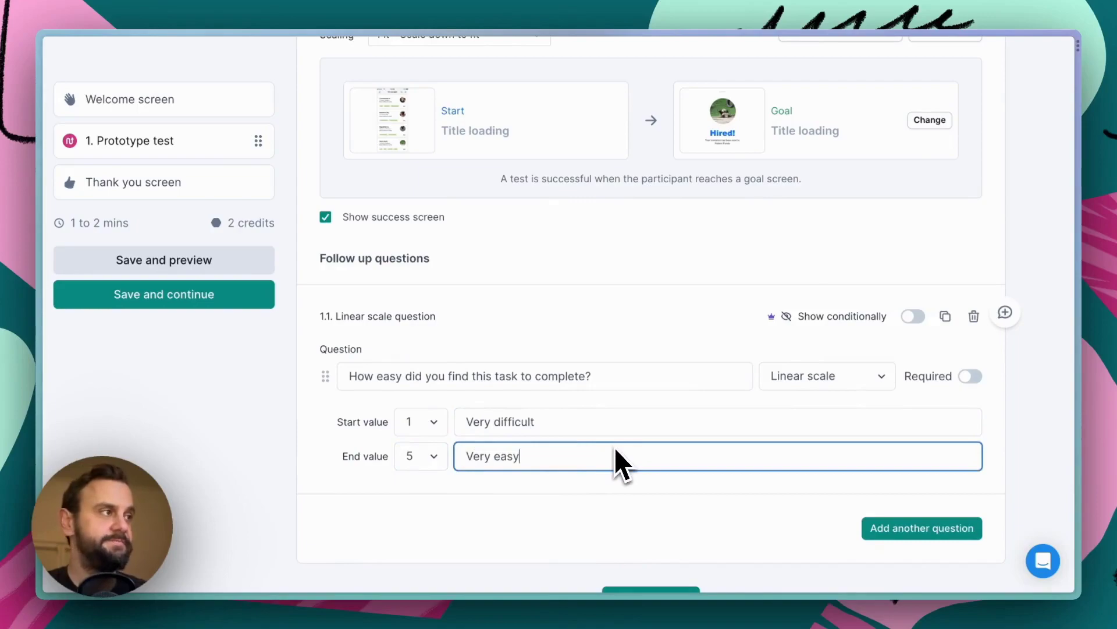
pyautogui.scroll(-3, 749, 512)
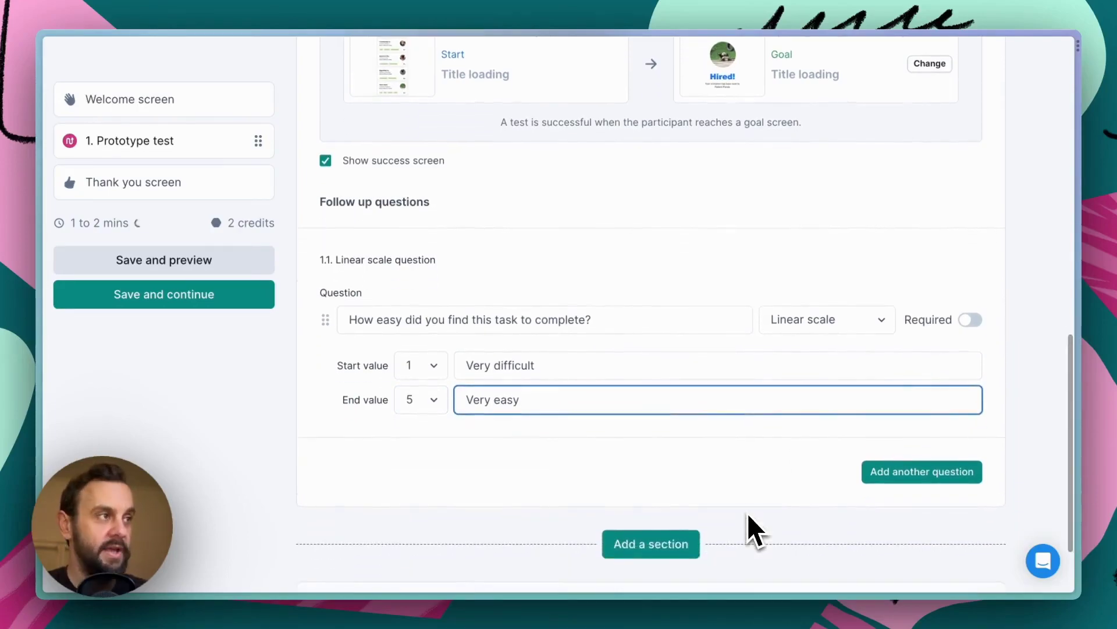
# Finish the scale labels and show the section types addable below the welcome screen
pyautogui.click(758, 473)
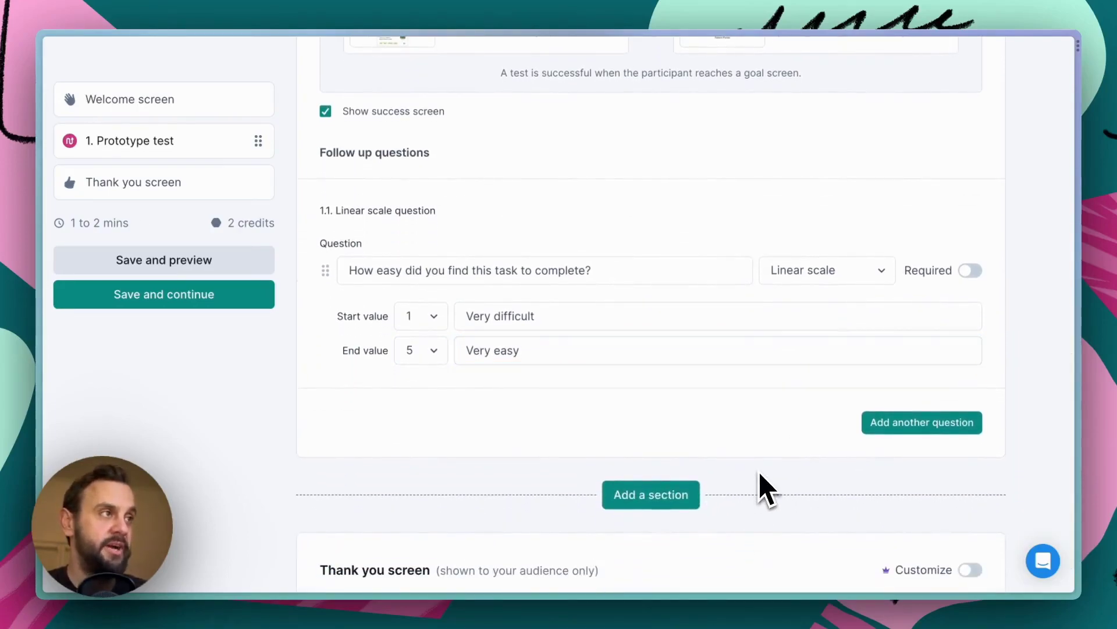
pyautogui.scroll(5, 758, 473)
pyautogui.scroll(12, 759, 472)
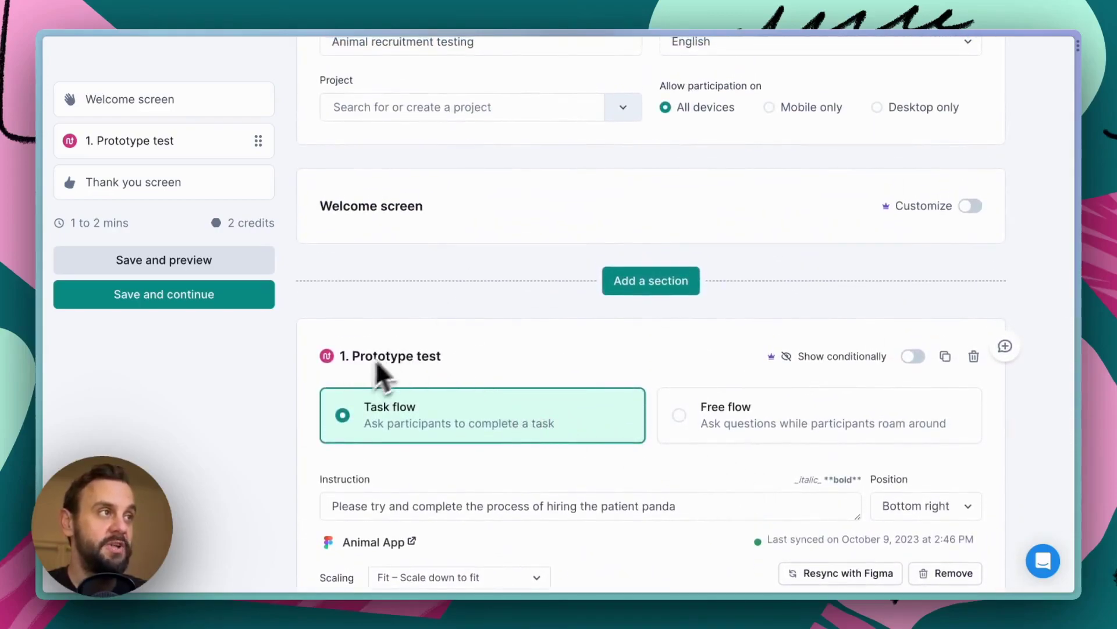
pyautogui.click(649, 282)
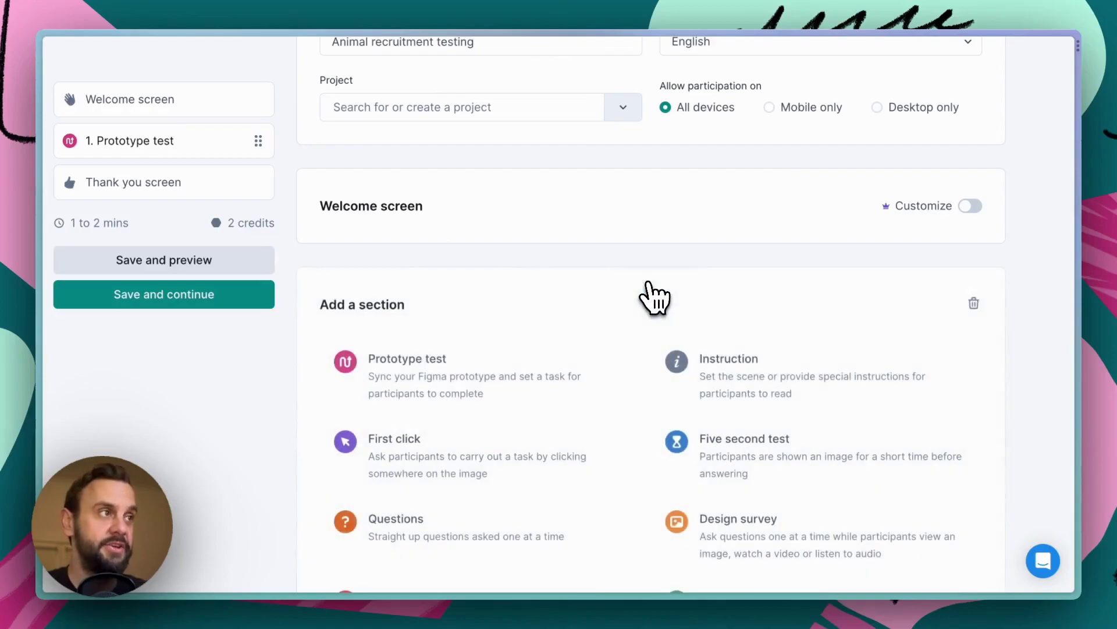
# Browse the available section types, then discard the unused new section
pyautogui.scroll(-2, 599, 401)
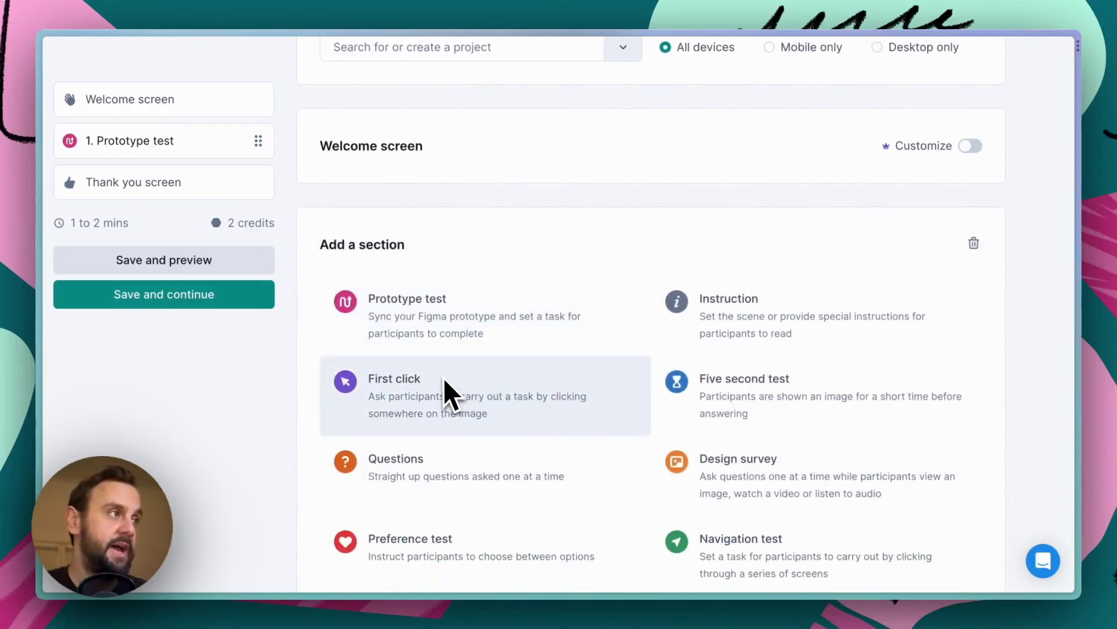
pyautogui.scroll(-2, 542, 465)
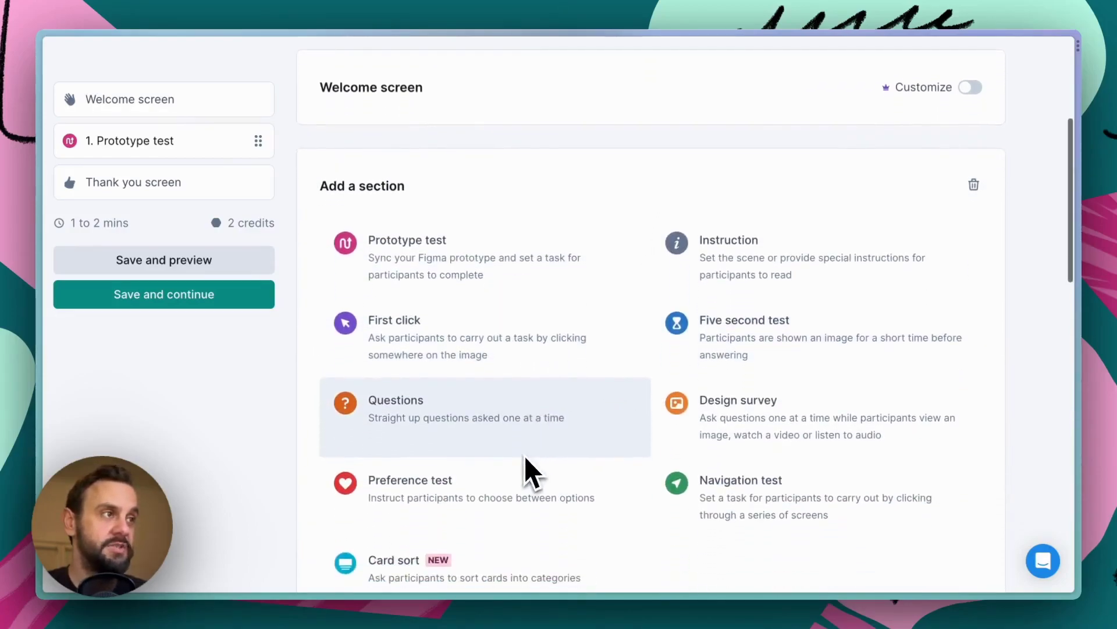
pyautogui.scroll(-5, 455, 413)
pyautogui.scroll(-10, 524, 392)
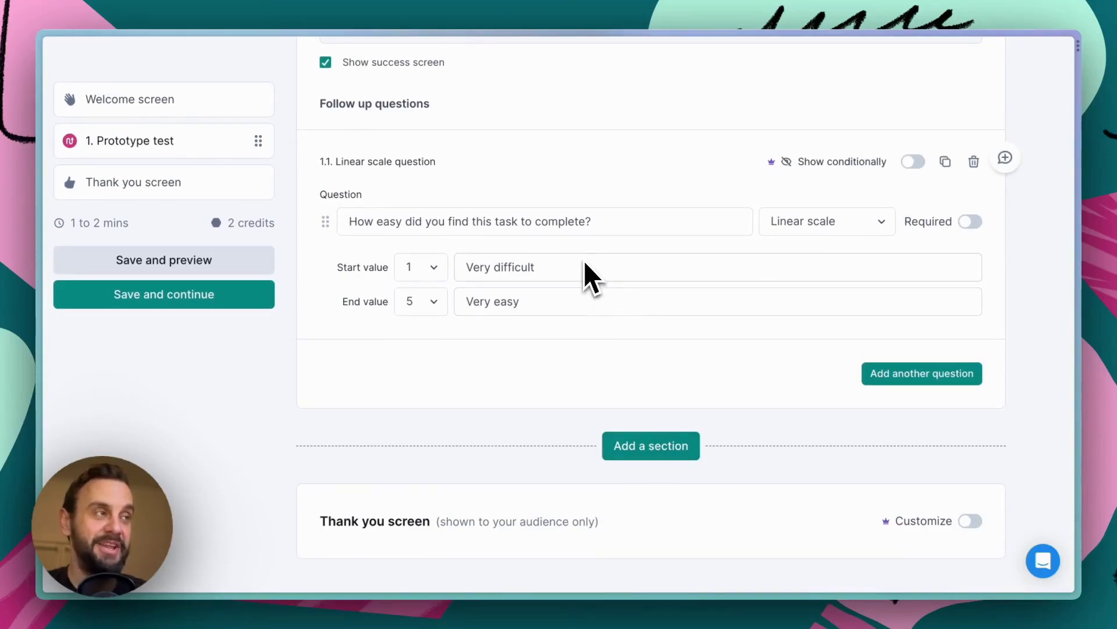
pyautogui.scroll(15, 584, 260)
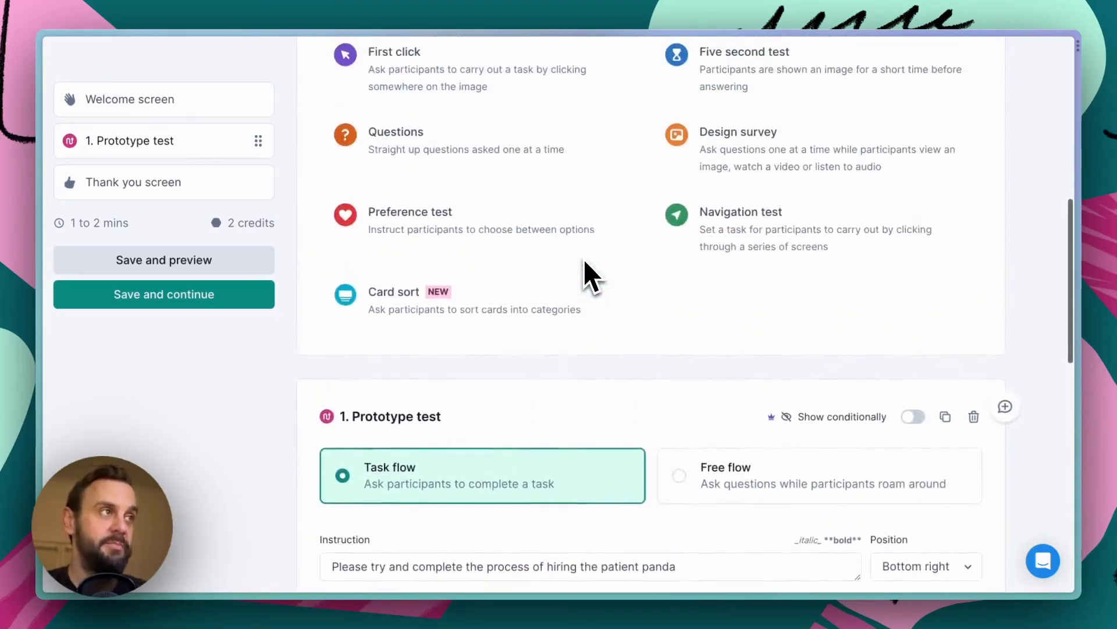
pyautogui.scroll(1, 584, 260)
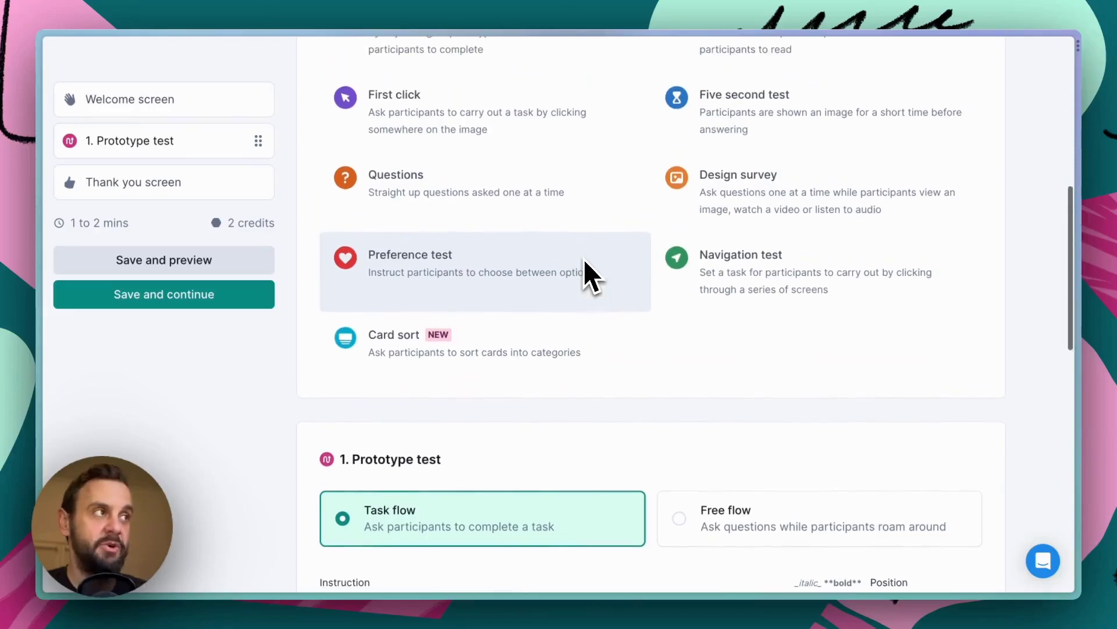
pyautogui.scroll(5, 584, 259)
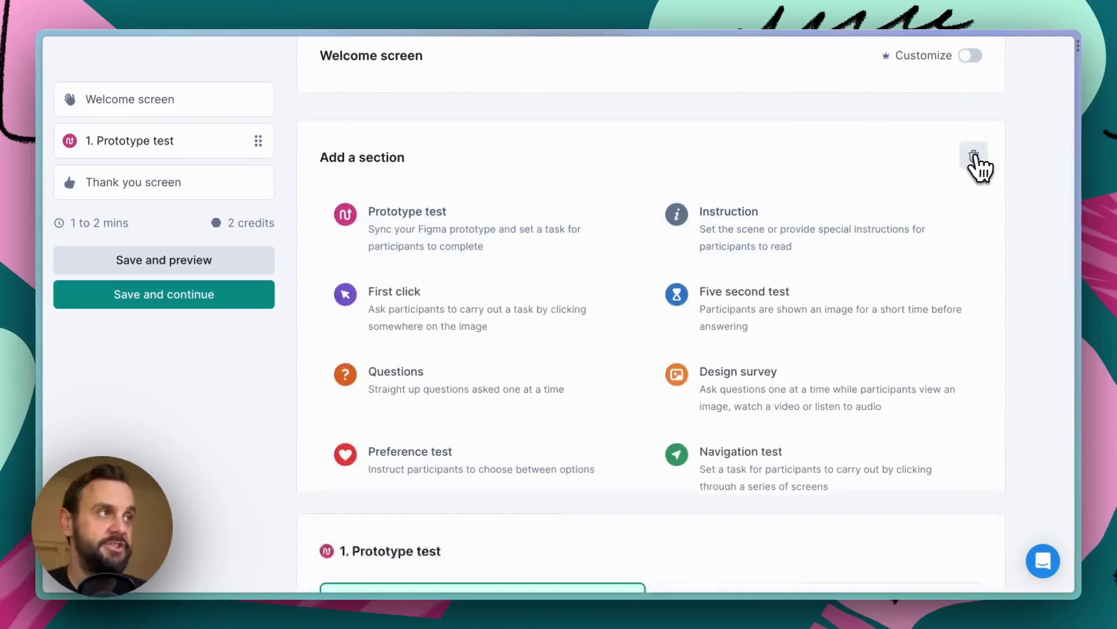
pyautogui.click(975, 157)
pyautogui.scroll(-1, 671, 359)
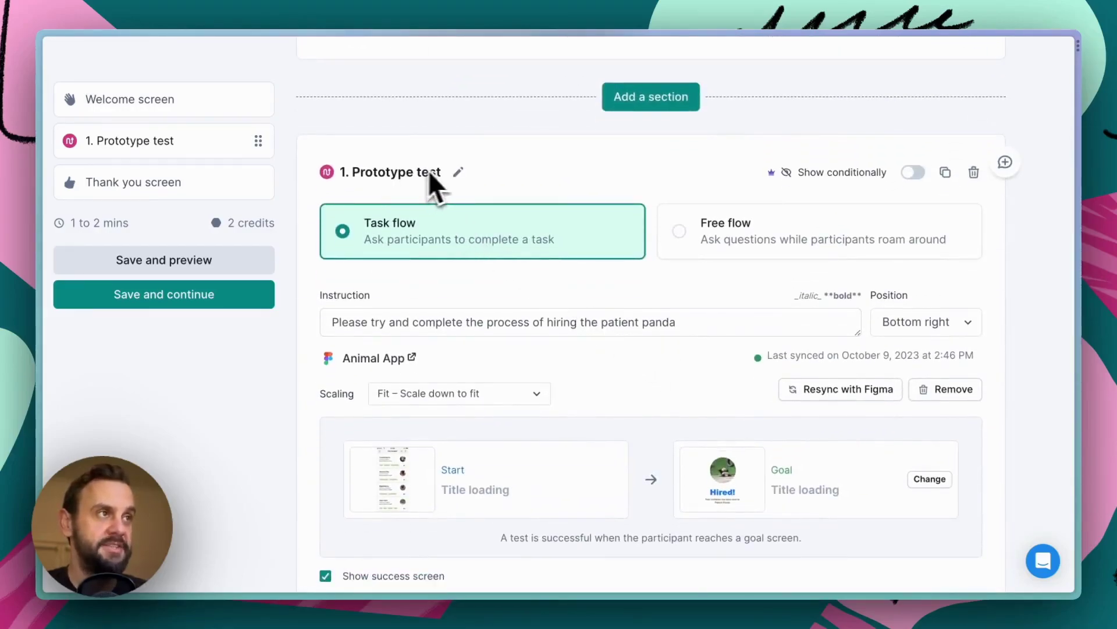
pyautogui.scroll(-1, 481, 291)
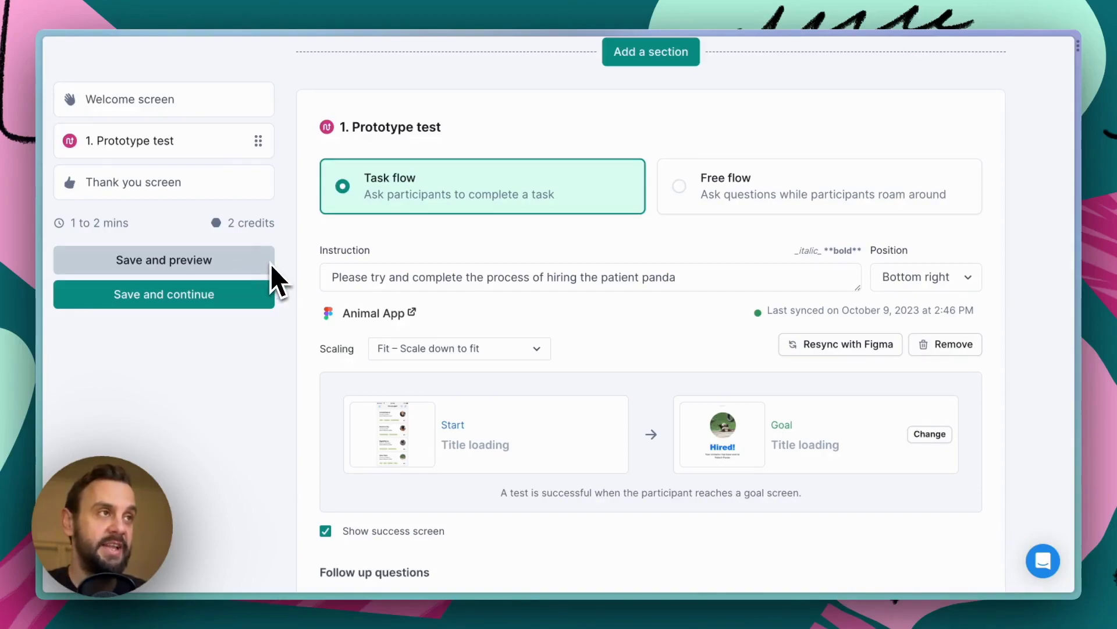
pyautogui.scroll(-6, 407, 417)
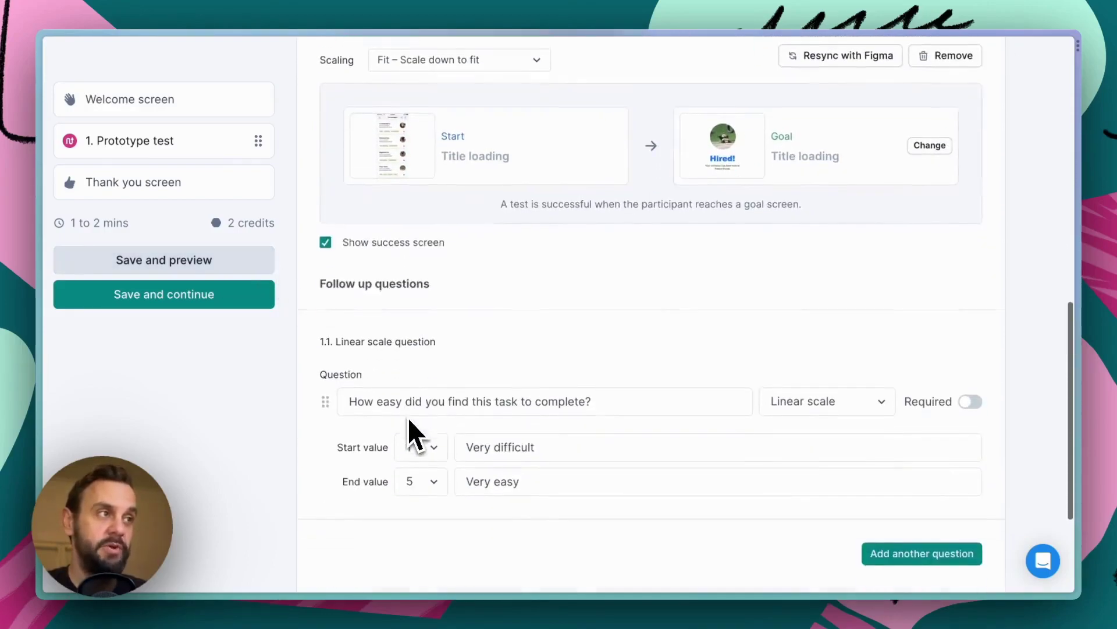
pyautogui.scroll(1, 557, 343)
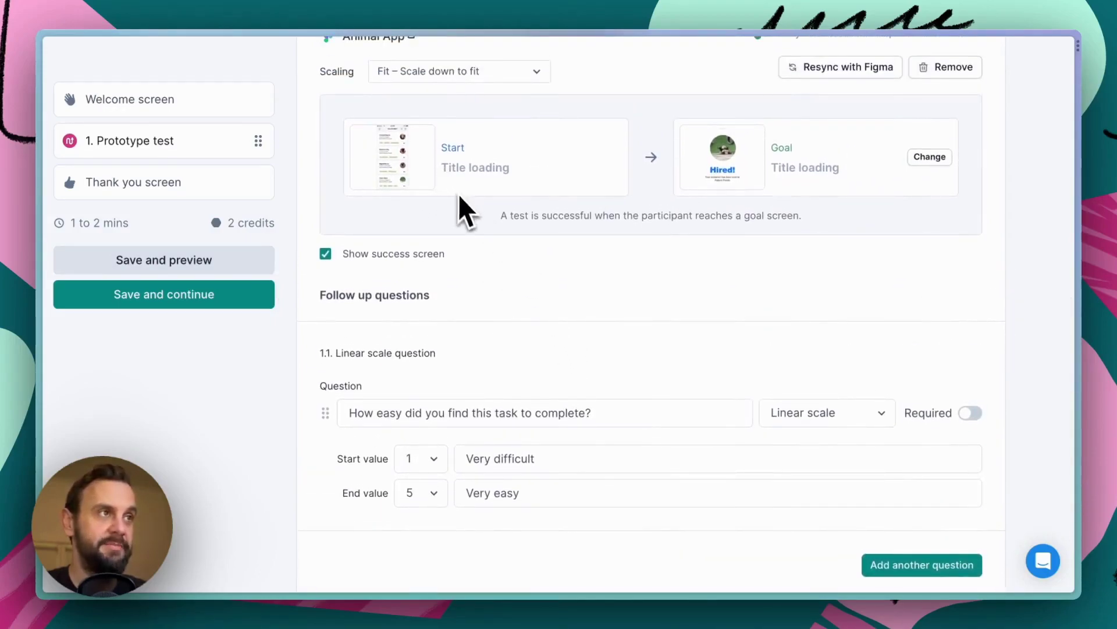
pyautogui.click(205, 300)
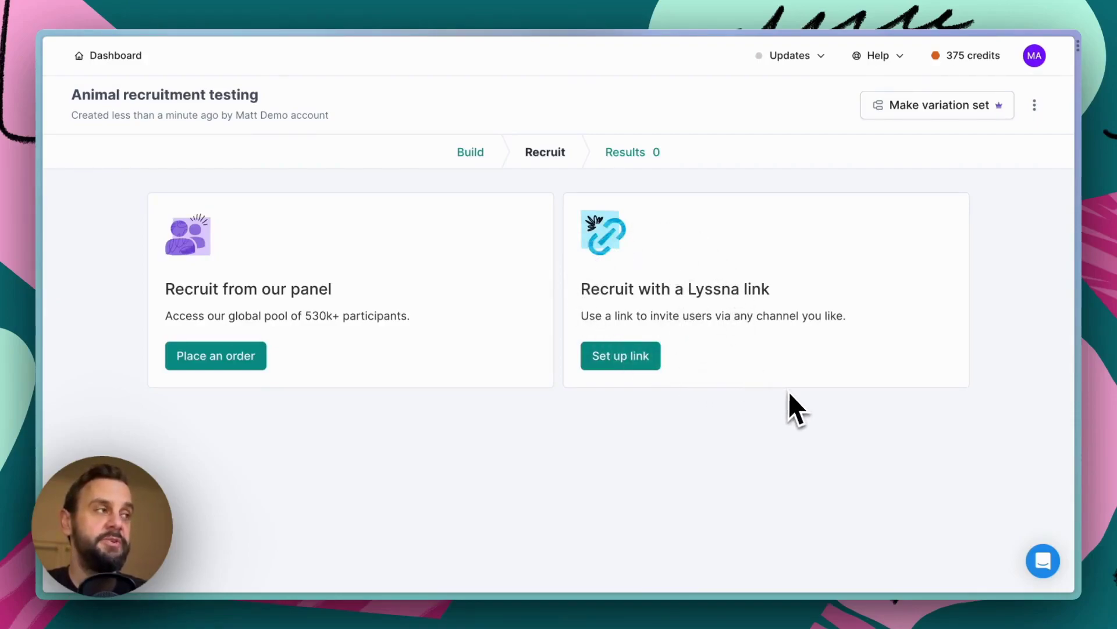
# Set up a shareable Lyssna recruitment link for the saved test
pyautogui.click(642, 356)
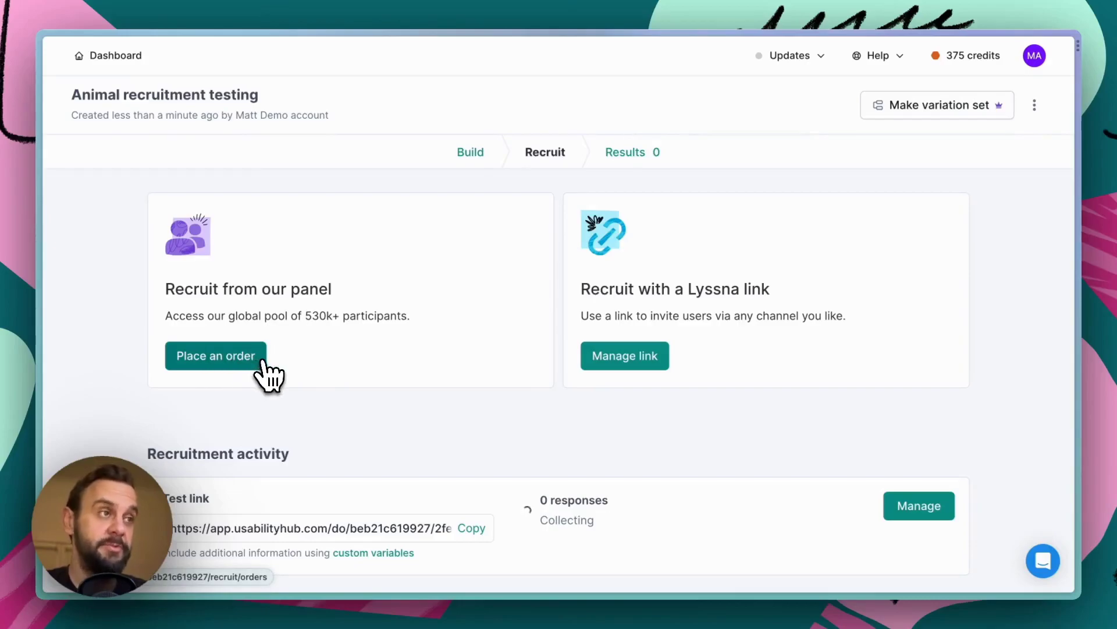
# Start a Lyssna Panel order and set it to 25 participants
pyautogui.click(223, 358)
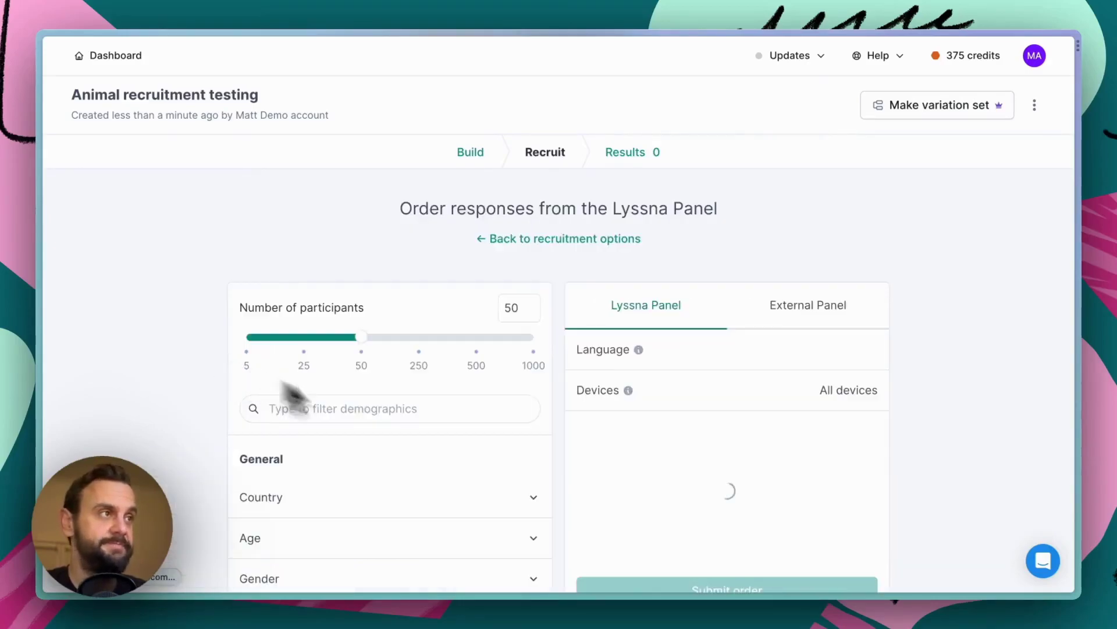
pyautogui.scroll(-2, 815, 221)
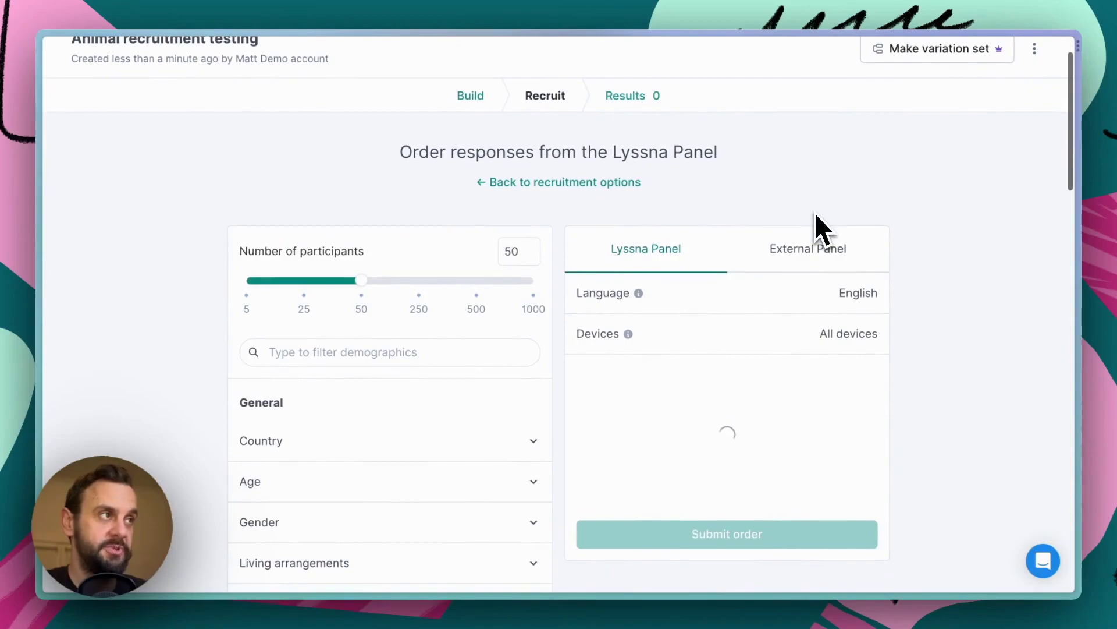
pyautogui.click(513, 252)
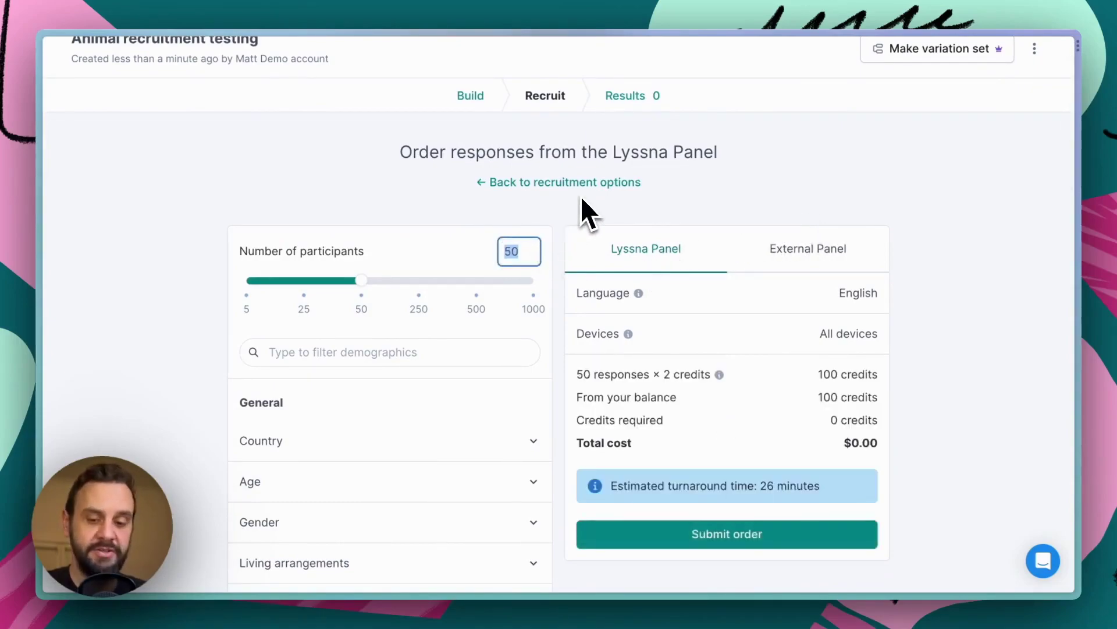
pyautogui.write('25')
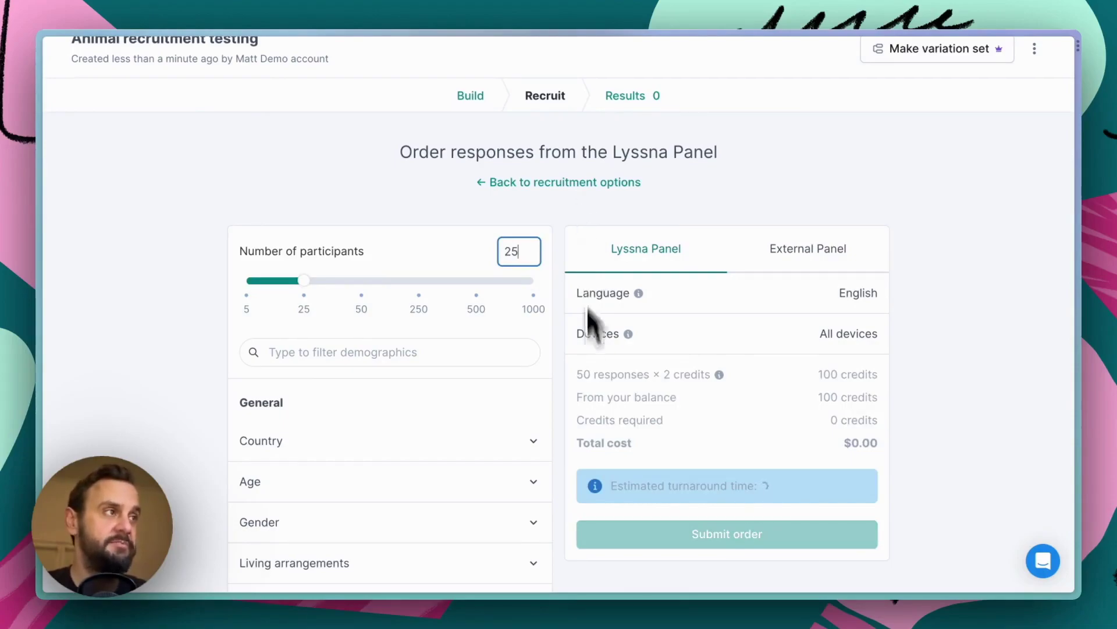
# Review the 50-credit order details and the demographic filter options
pyautogui.scroll(-3, 561, 463)
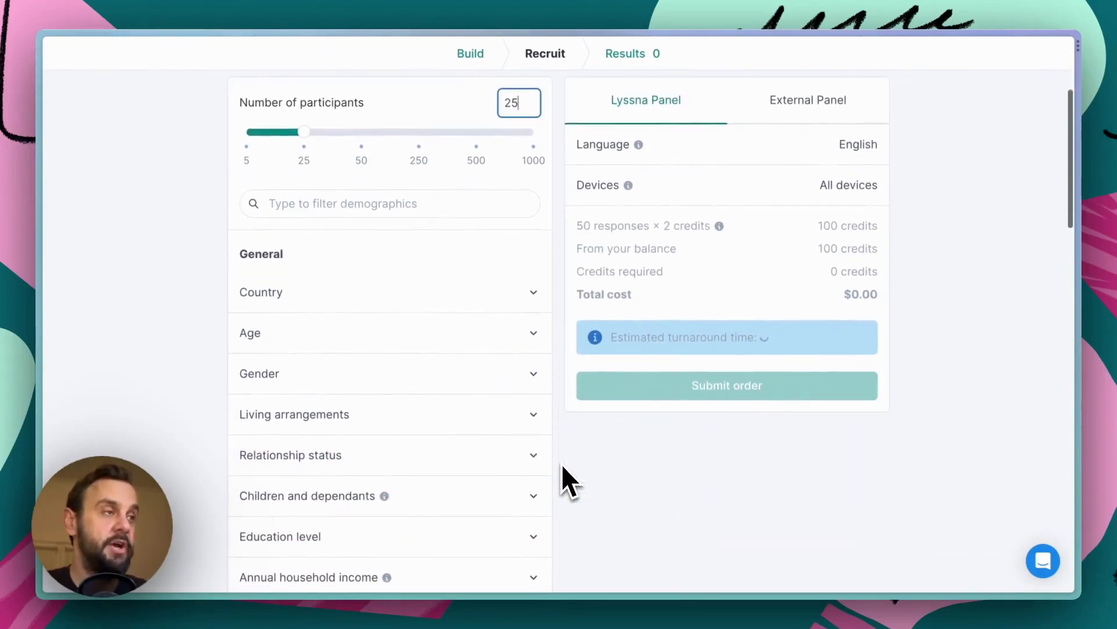
pyautogui.scroll(-15, 486, 504)
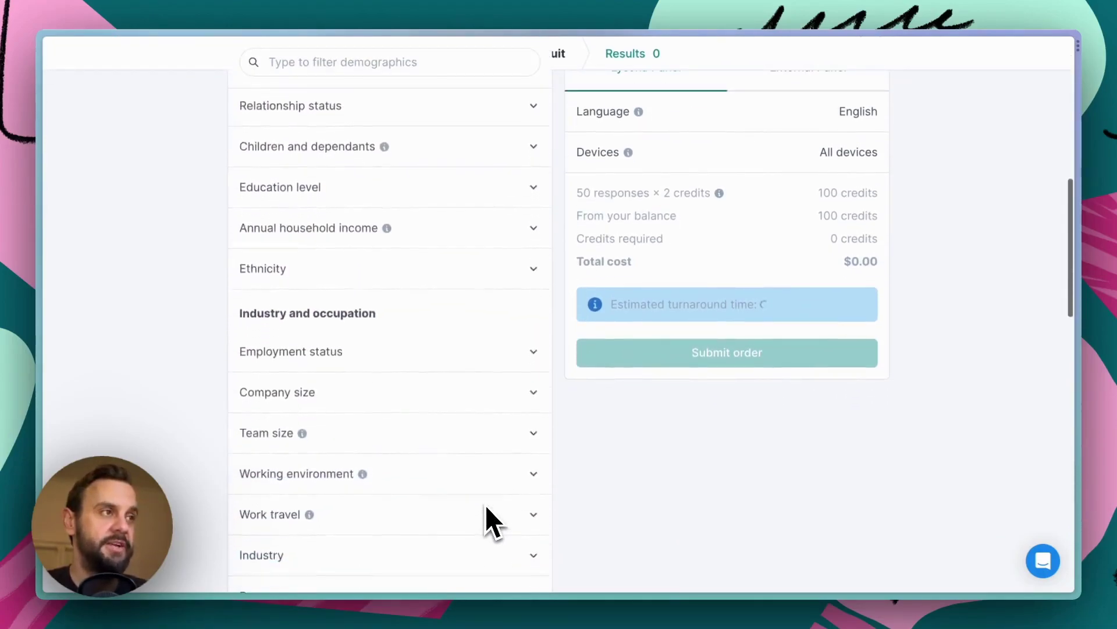
pyautogui.scroll(-10, 487, 506)
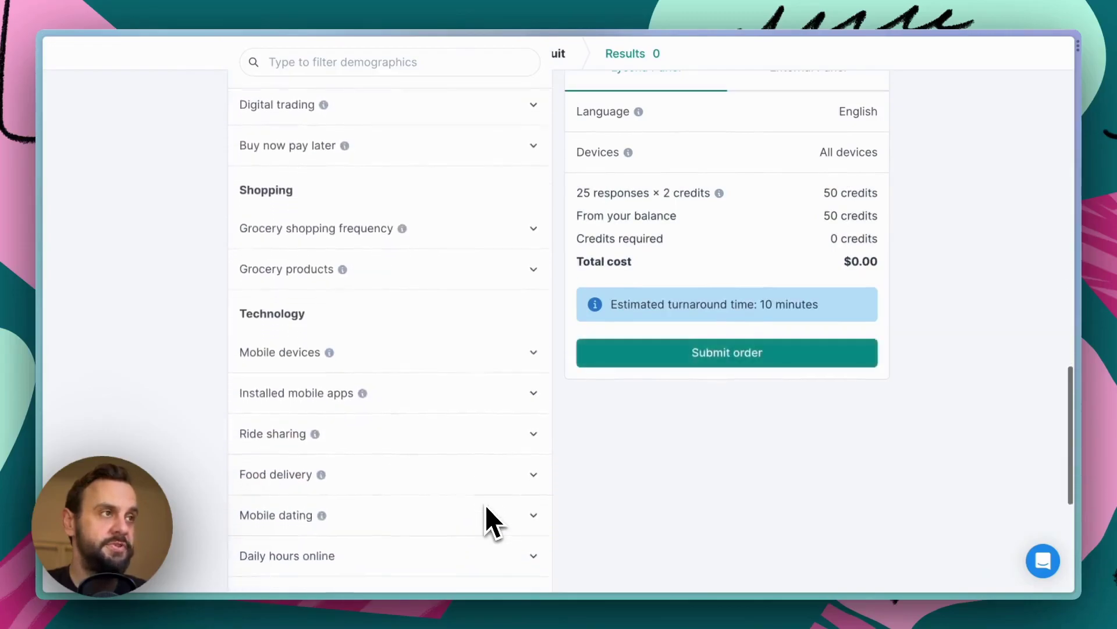
pyautogui.scroll(-3, 482, 506)
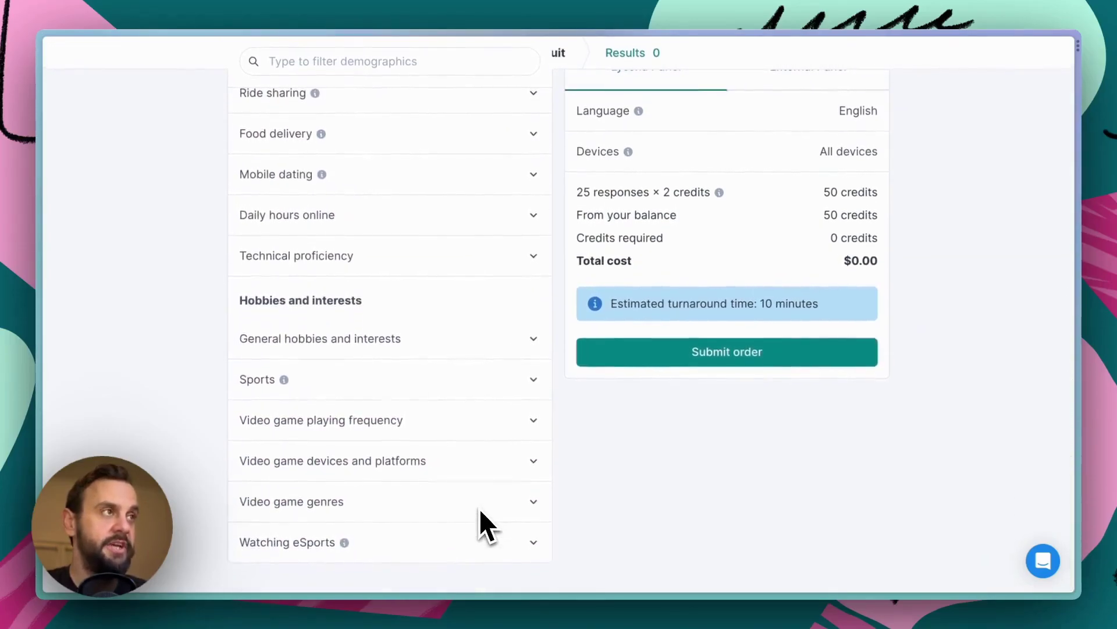
pyautogui.scroll(9, 480, 509)
pyautogui.scroll(15, 480, 509)
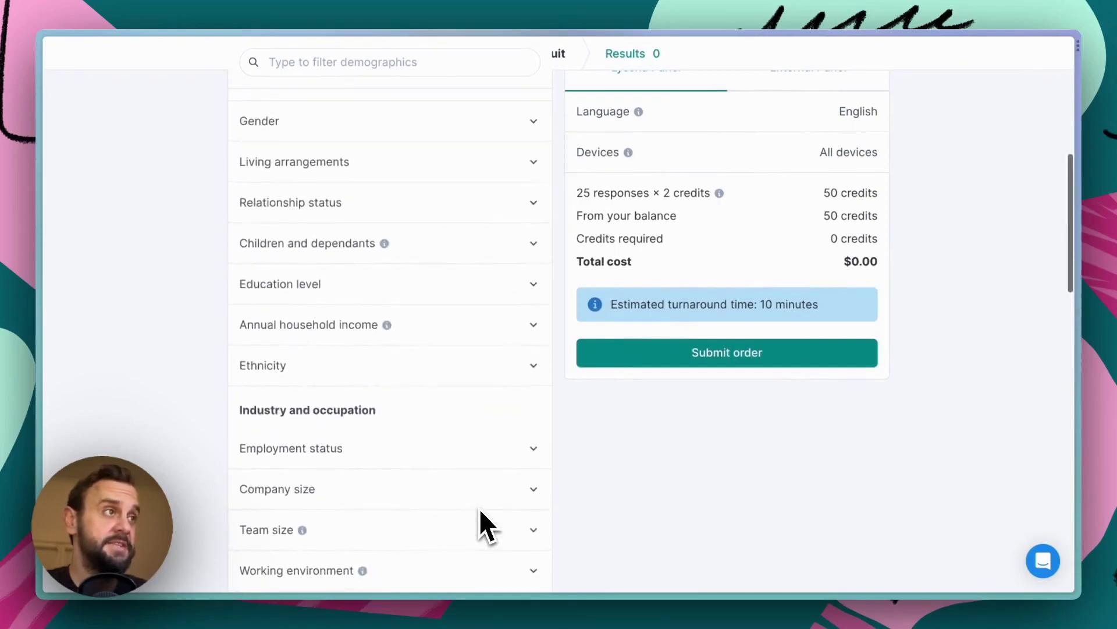
pyautogui.scroll(2, 480, 511)
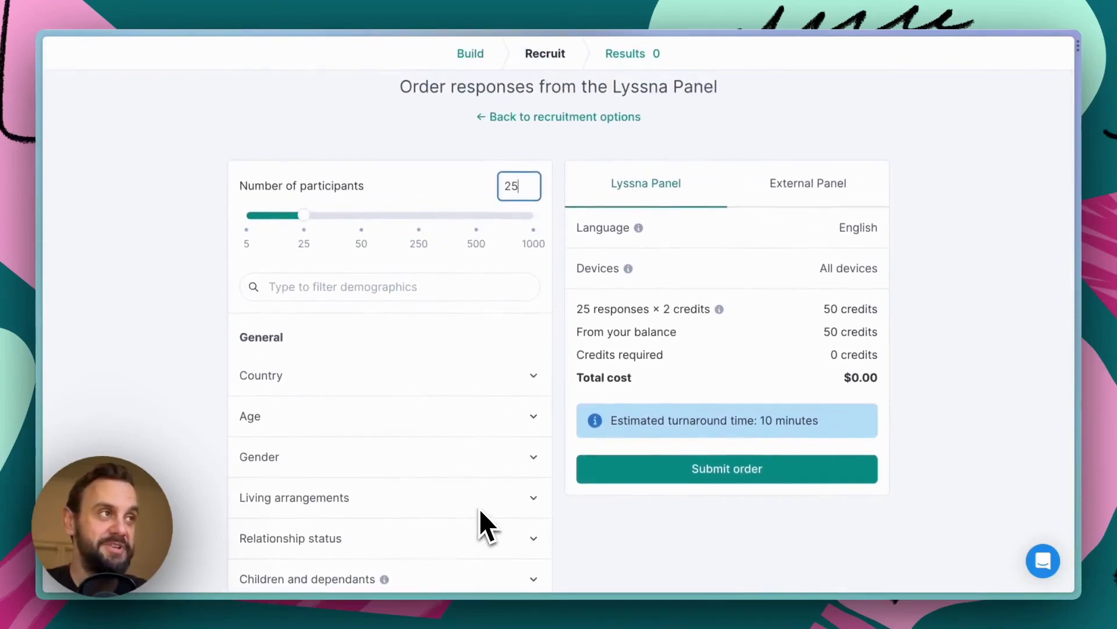
pyautogui.click(421, 287)
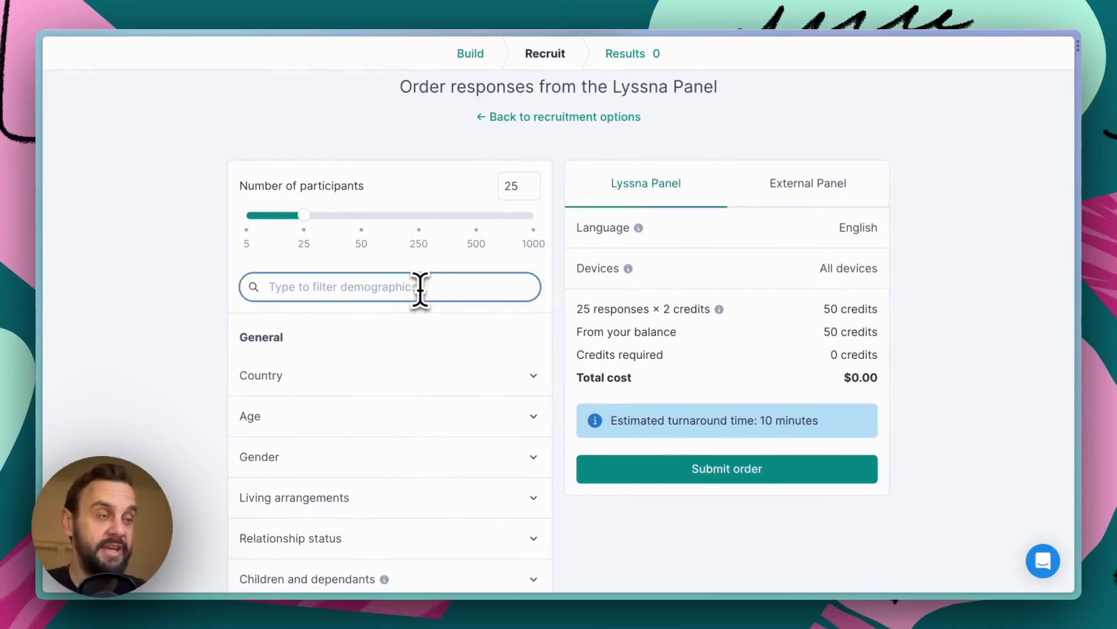
# Search demographics for 'hum' and restrict participants to the Human resources department
pyautogui.write('hum')
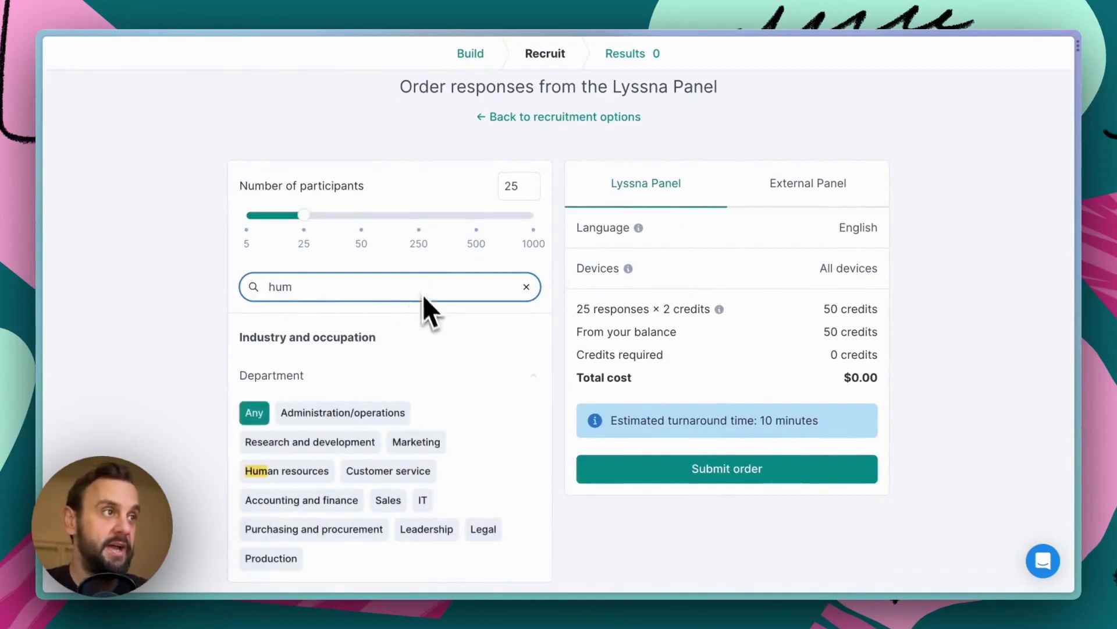
pyautogui.scroll(-1, 457, 380)
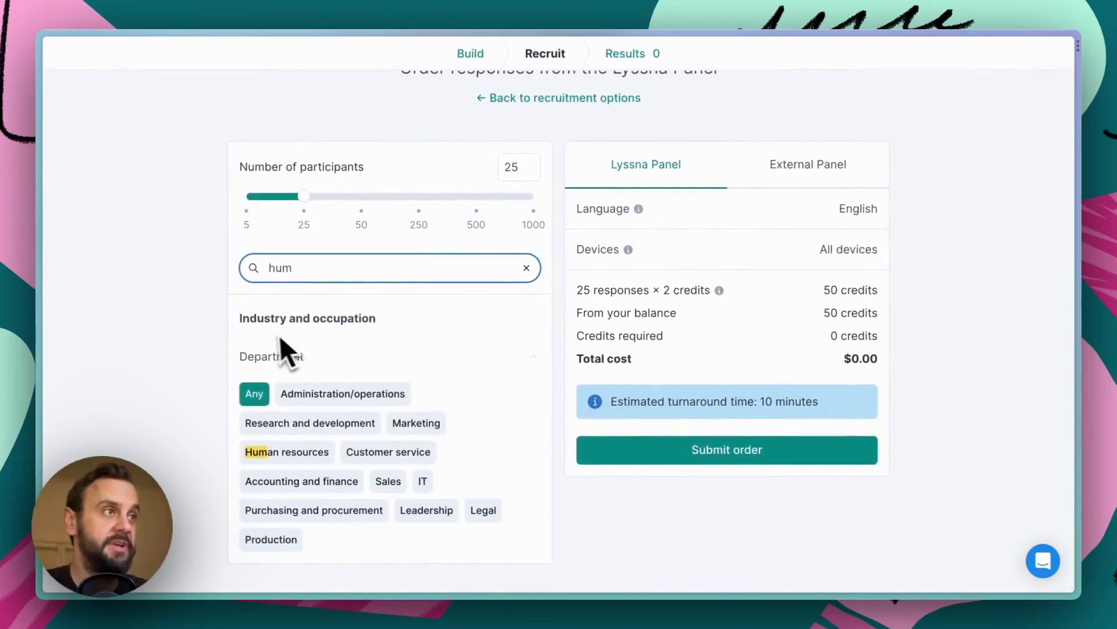
pyautogui.click(291, 455)
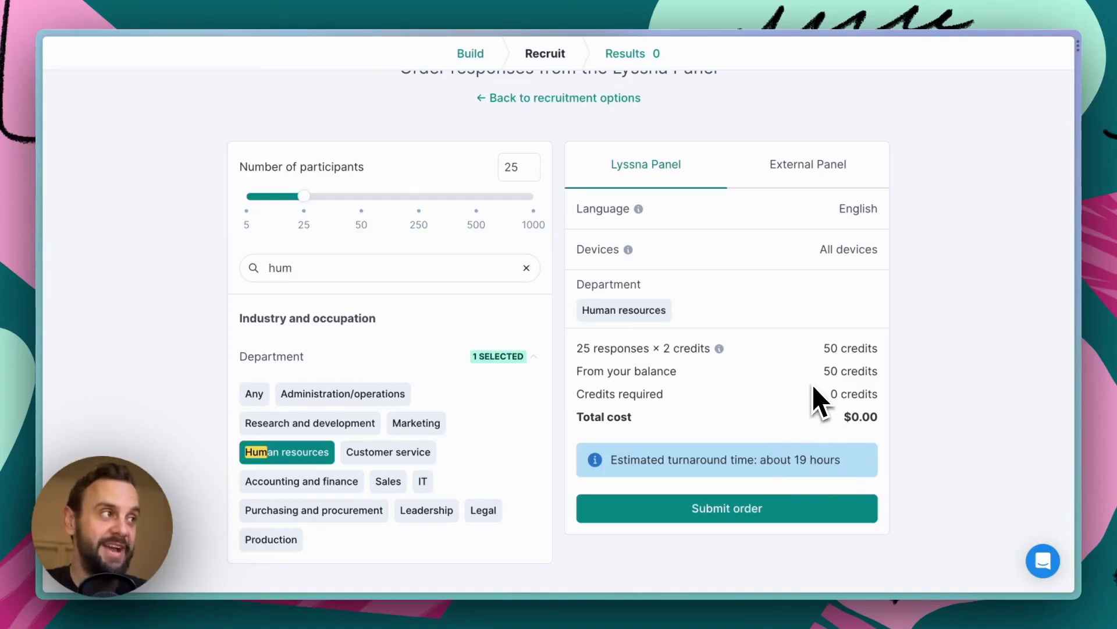
pyautogui.scroll(3, 812, 385)
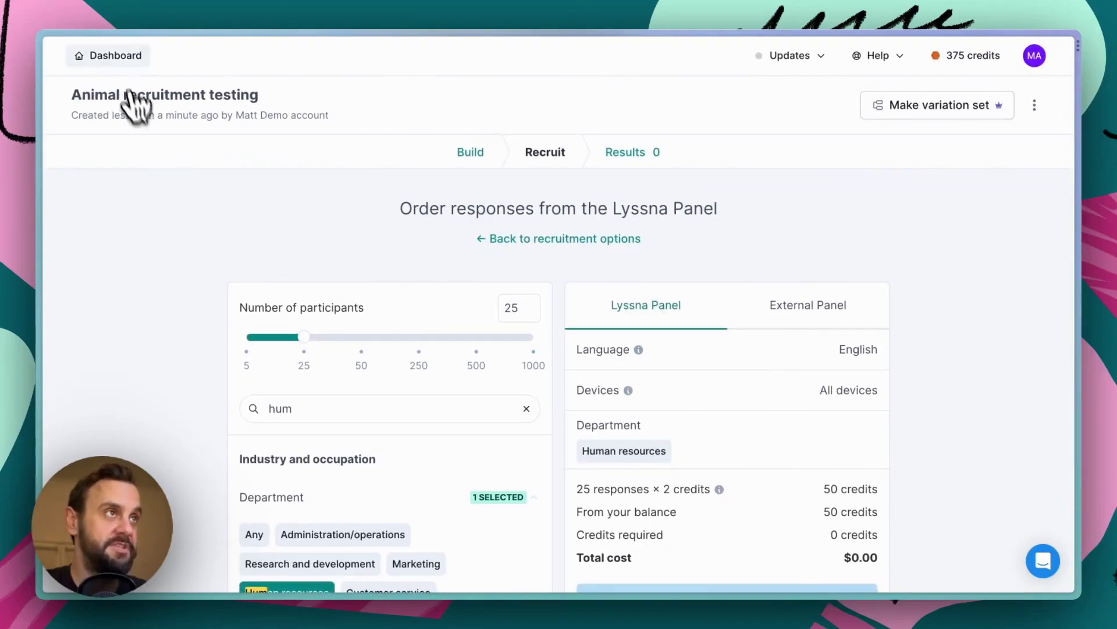
# Go back to the tests dashboard and open the Animal recruitment testing w/results study
pyautogui.click(124, 56)
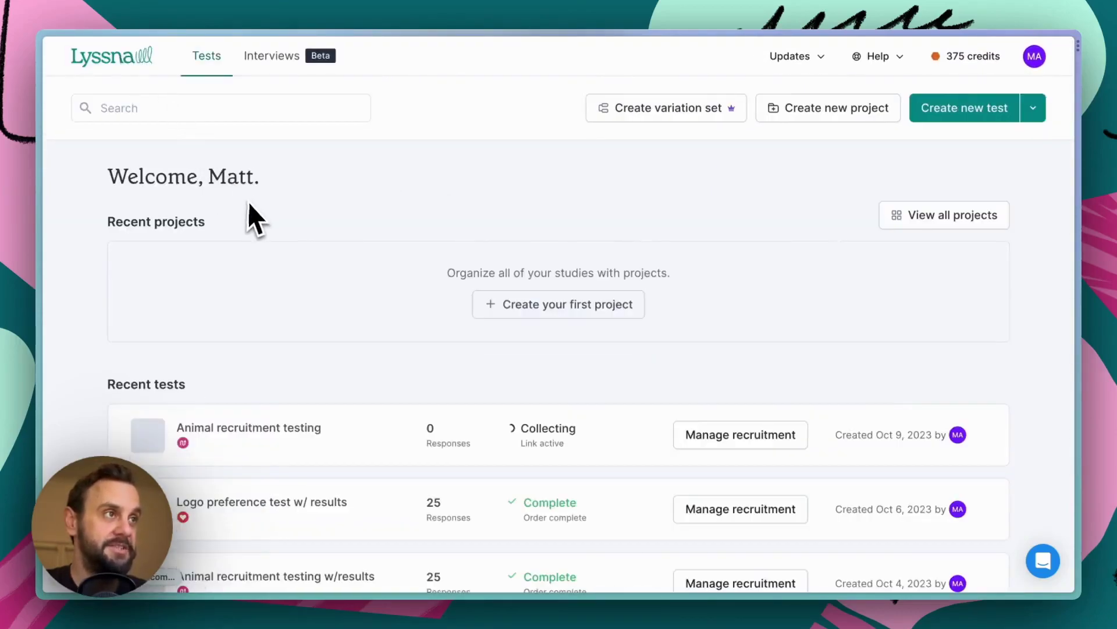
pyautogui.scroll(-1, 249, 202)
pyautogui.scroll(-2, 249, 202)
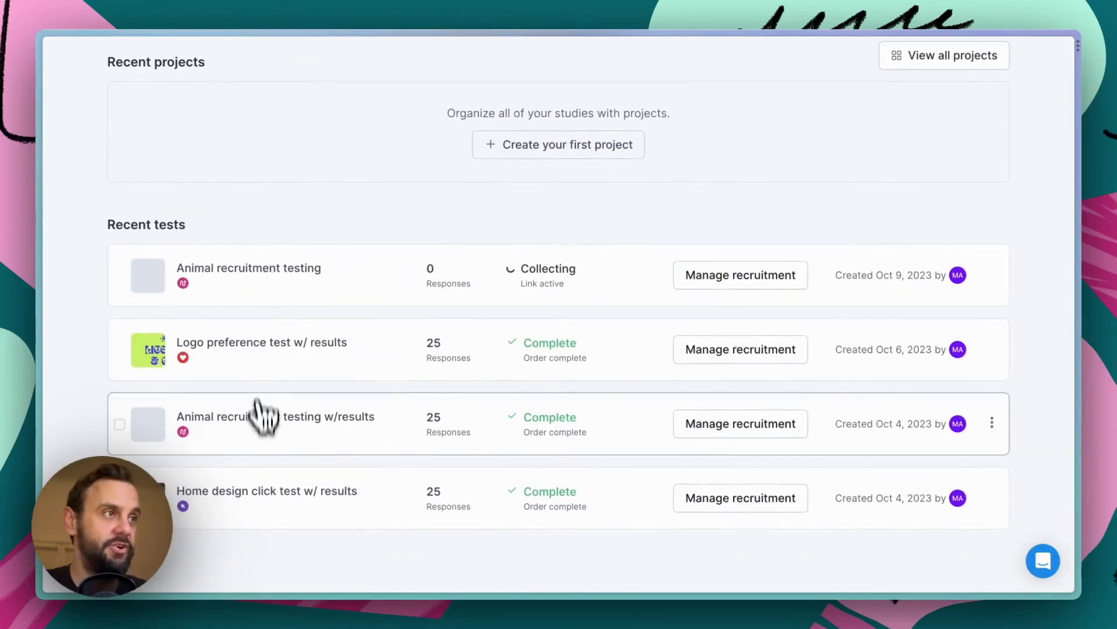
pyautogui.click(264, 429)
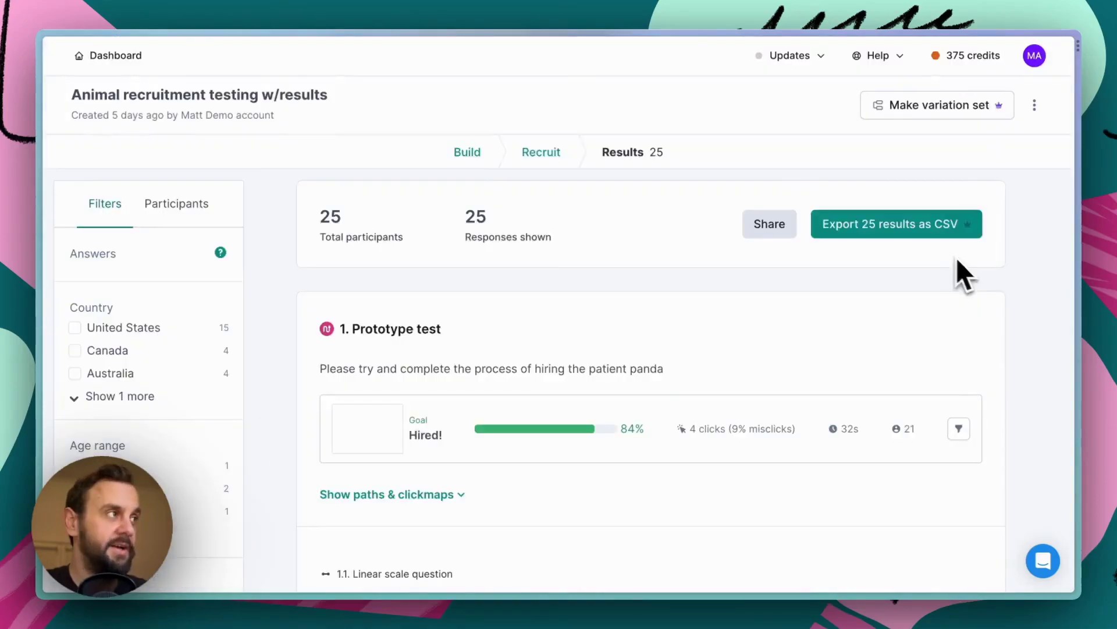
# Scroll to the prototype test's goal summary and show the hiring task's paths and clickmaps
pyautogui.scroll(-2, 1023, 294)
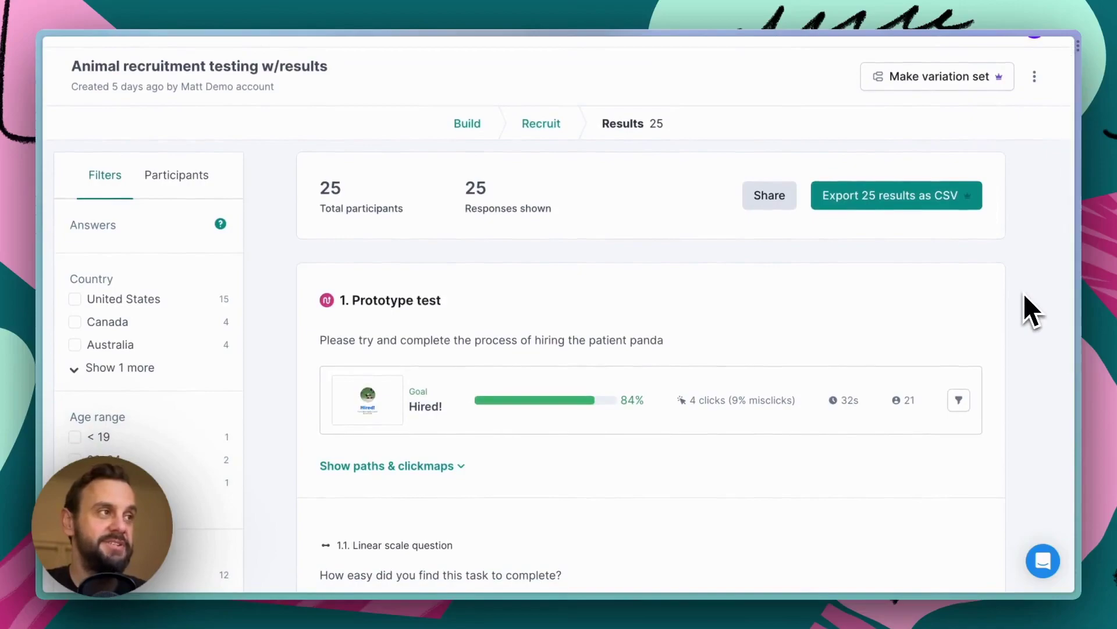
pyautogui.scroll(-2, 1024, 293)
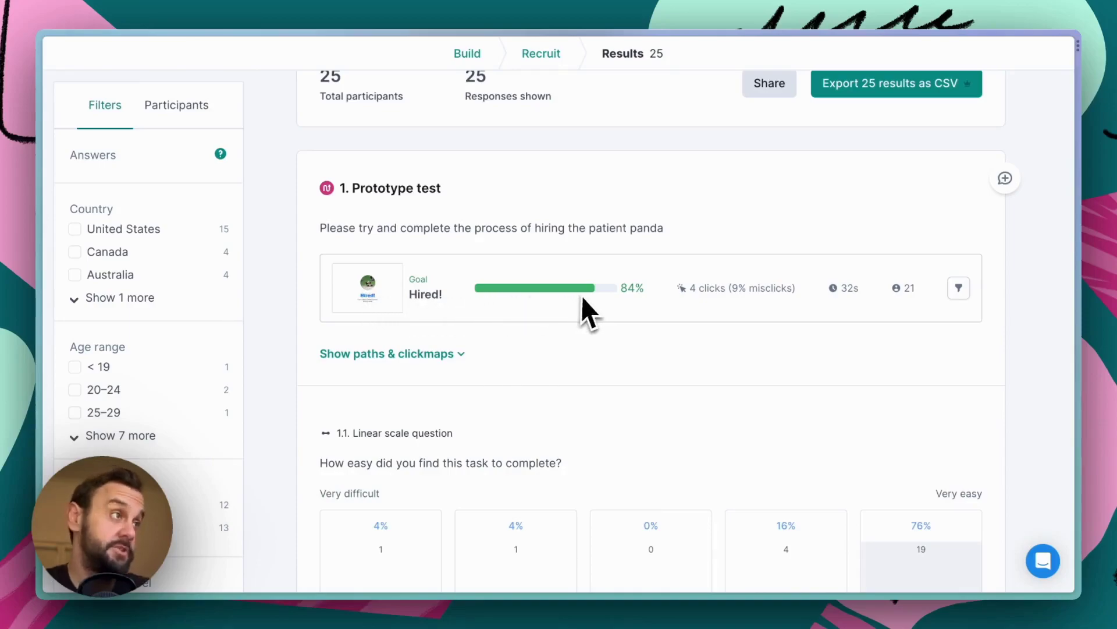
pyautogui.scroll(-1, 708, 308)
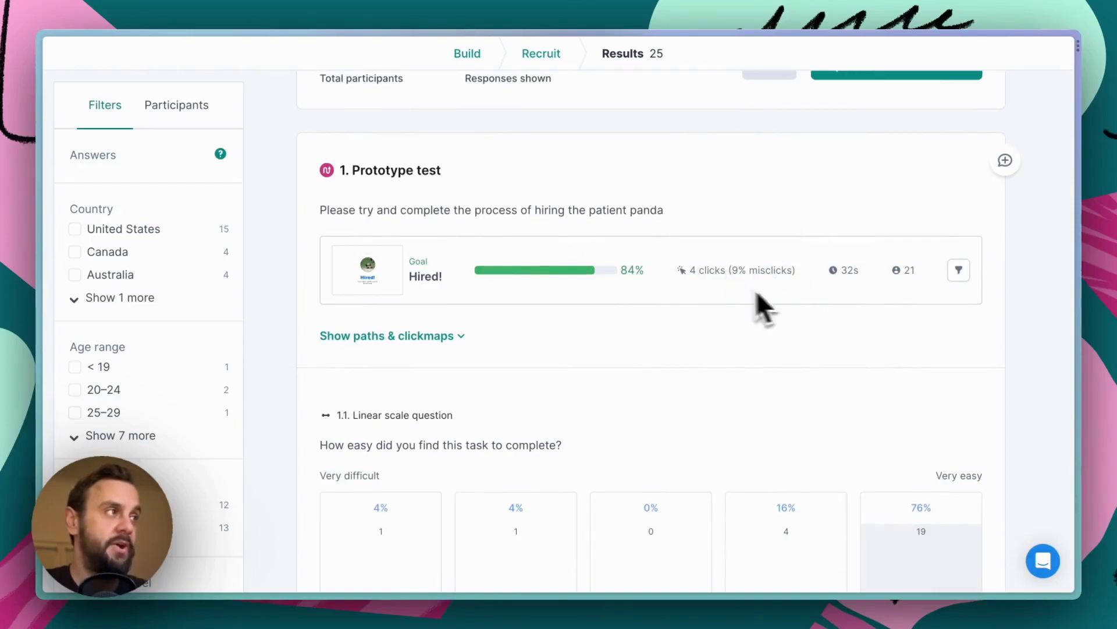
pyautogui.moveTo(742, 279)
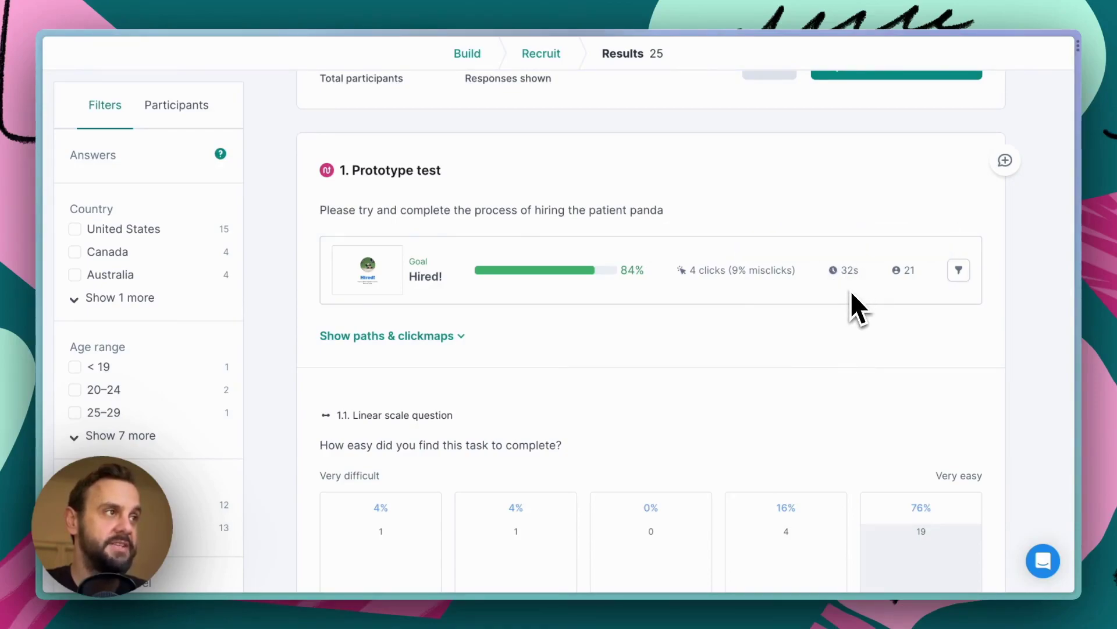
pyautogui.scroll(-1, 689, 379)
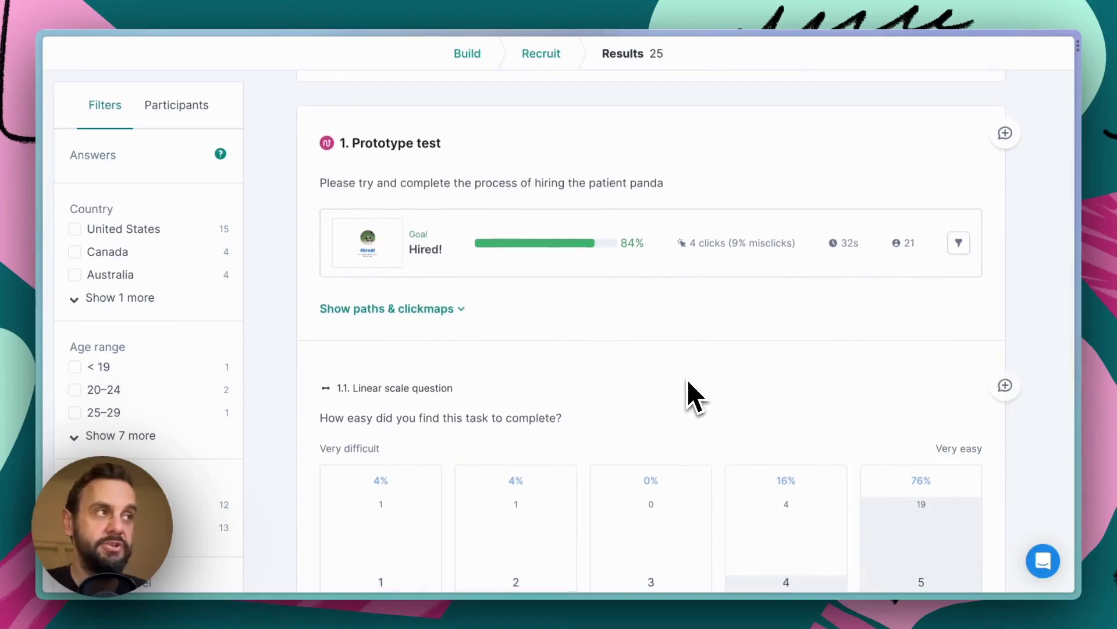
pyautogui.scroll(-1, 687, 379)
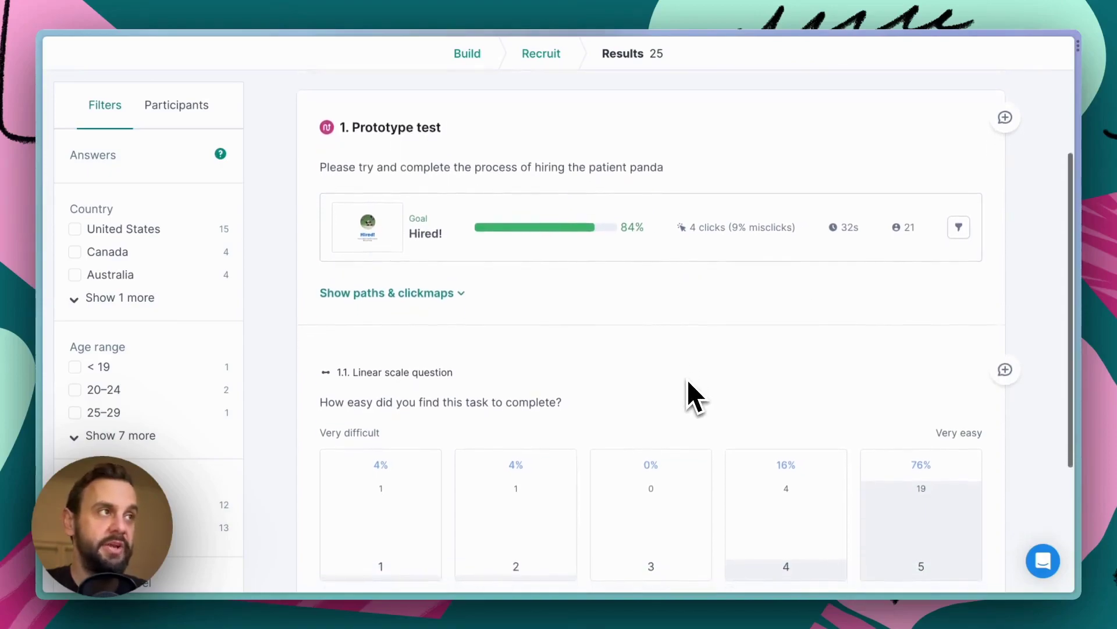
pyautogui.click(437, 299)
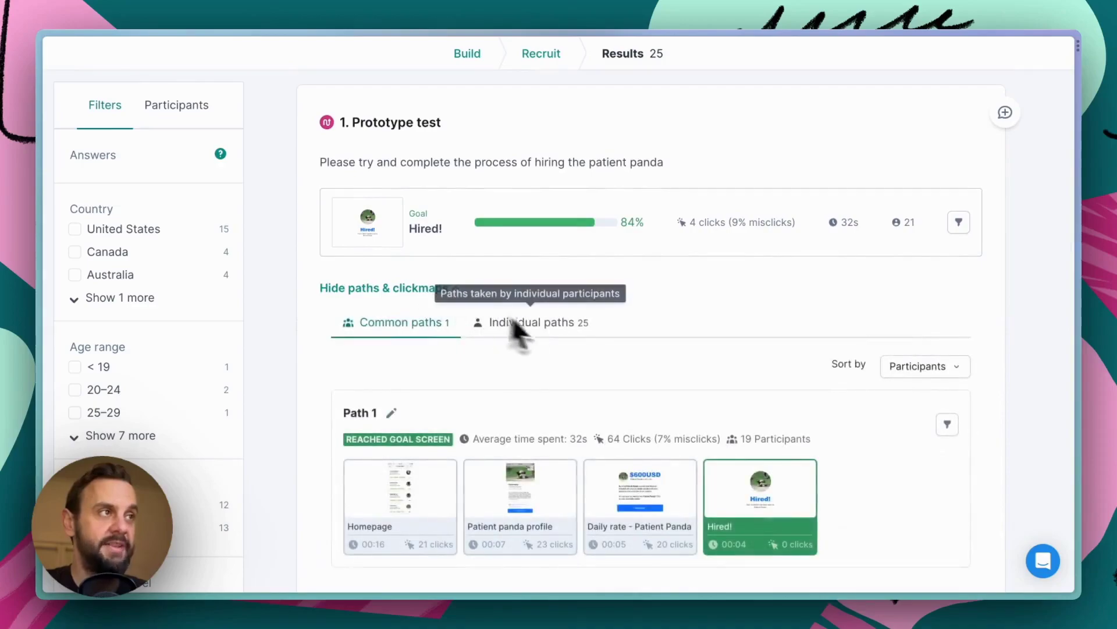
pyautogui.scroll(-4, 737, 319)
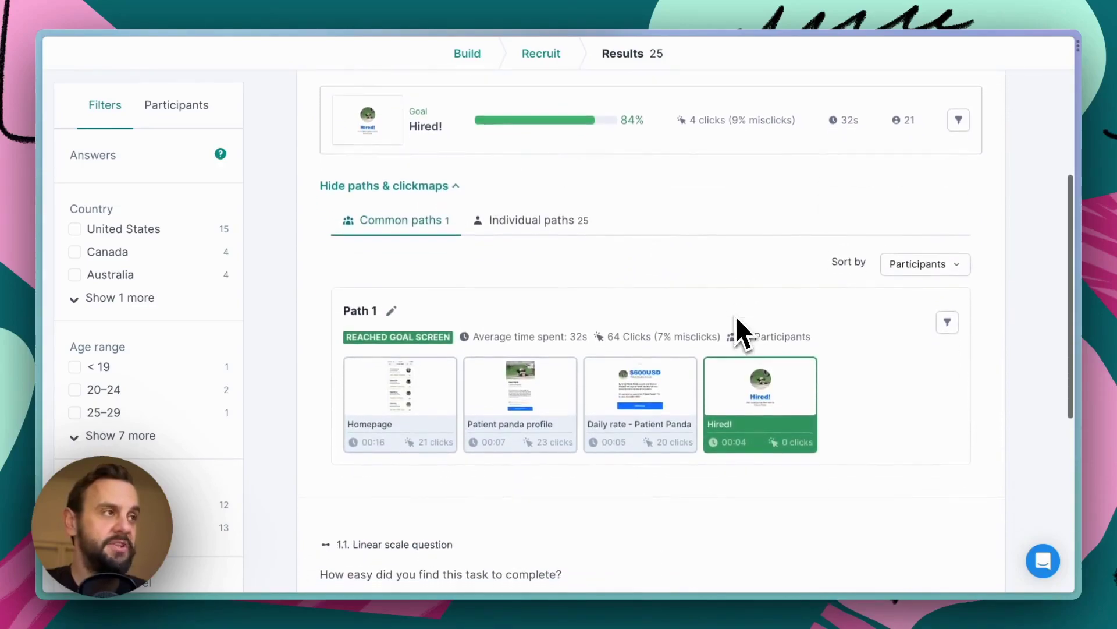
pyautogui.scroll(-2, 736, 319)
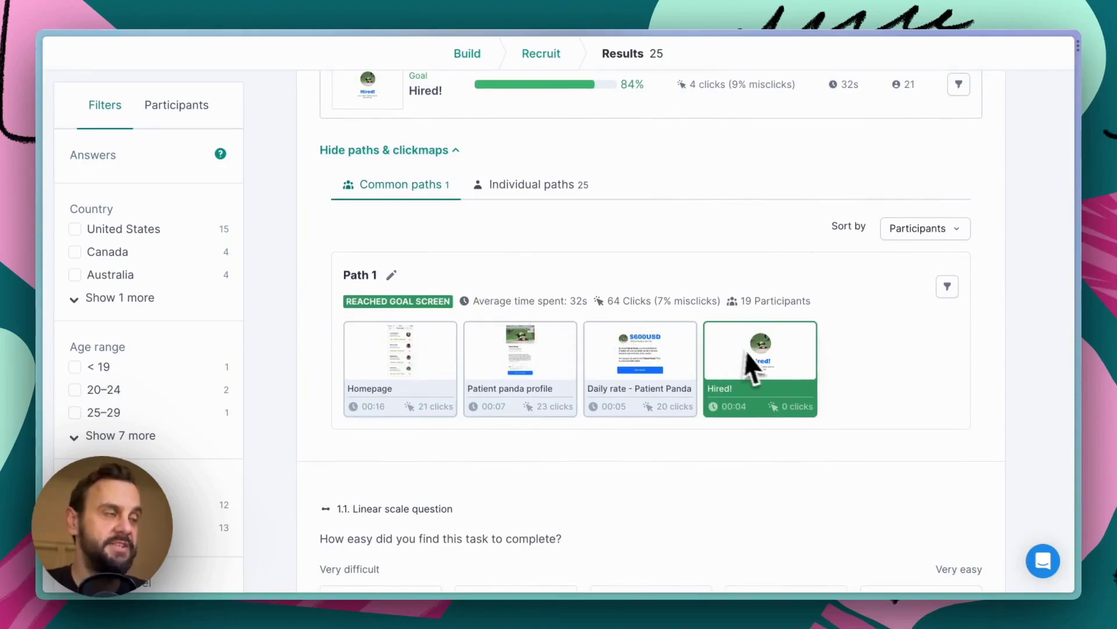
pyautogui.scroll(-1, 773, 278)
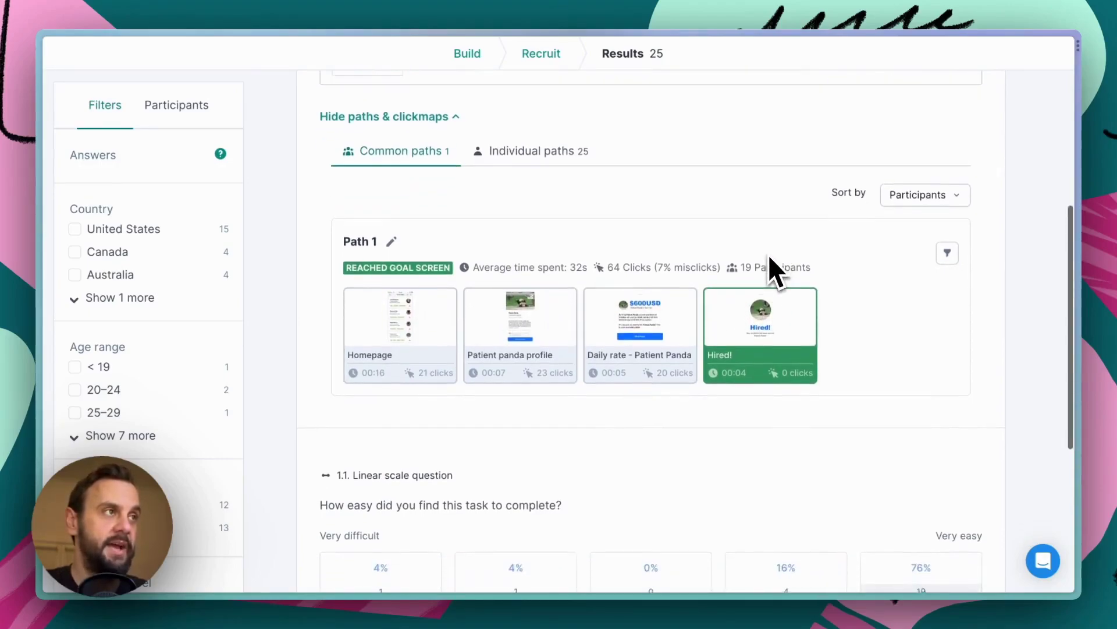
pyautogui.click(414, 324)
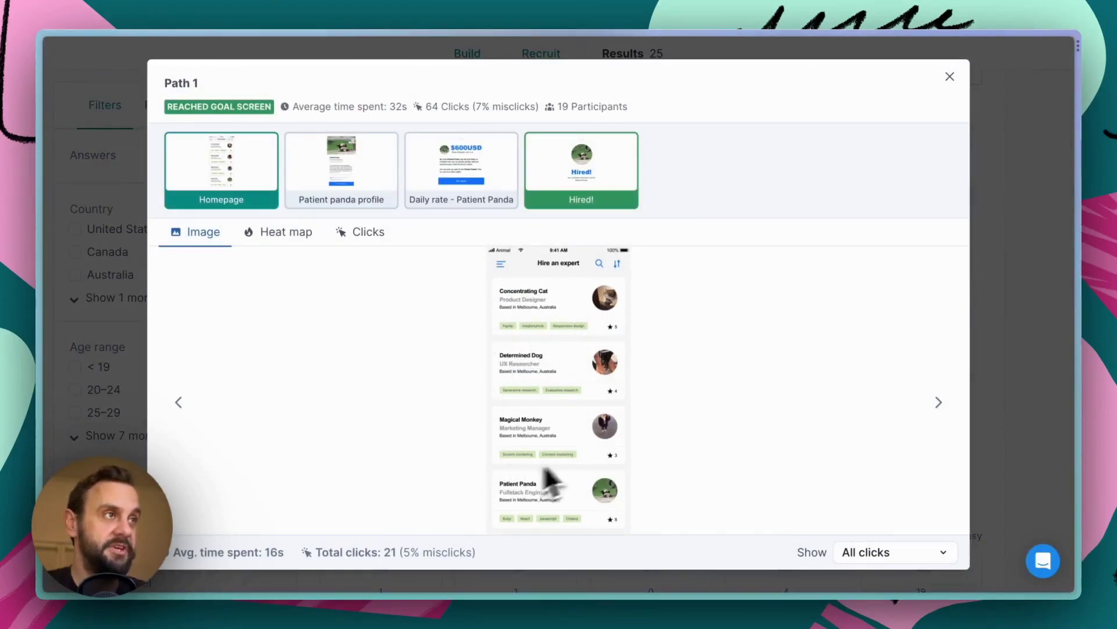
# Open Path 1's Homepage clickmap and show individual click markers instead of the heat map
pyautogui.click(282, 236)
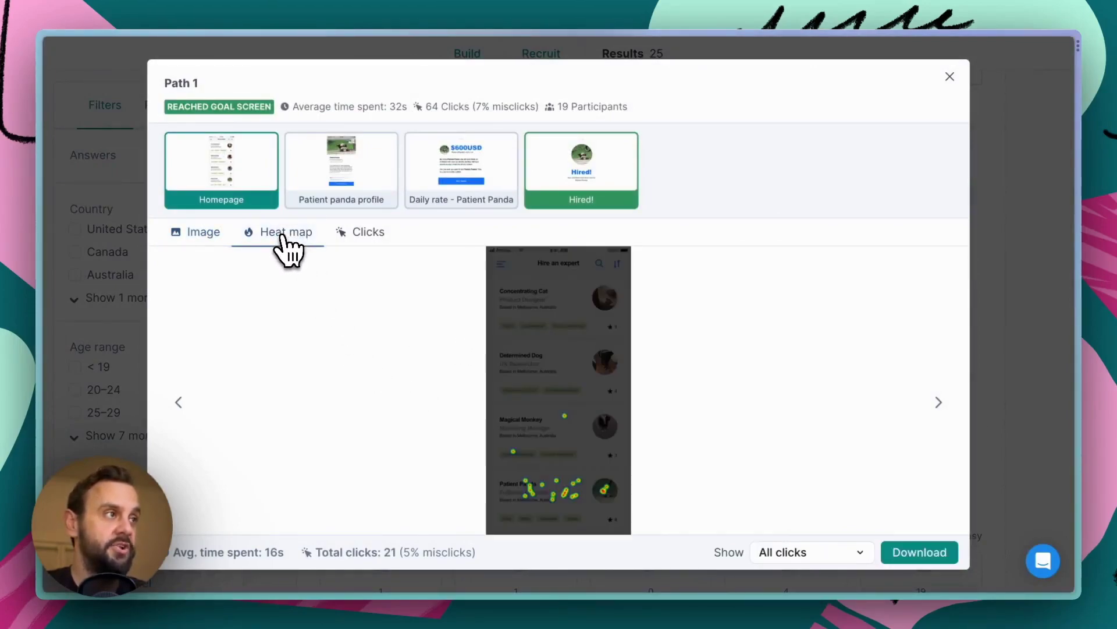
pyautogui.click(371, 243)
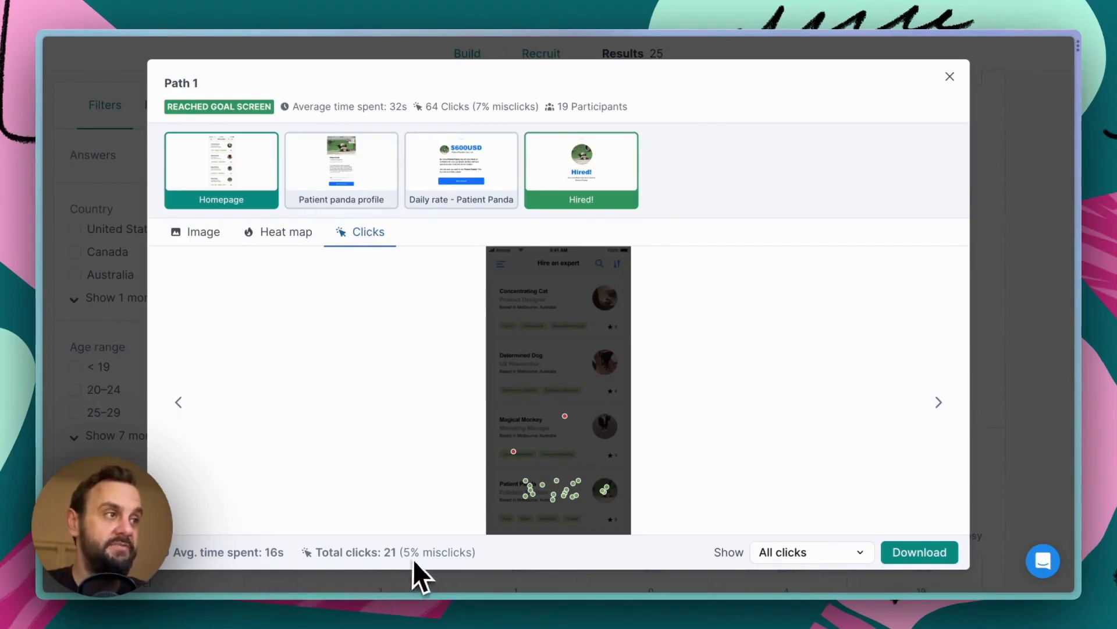
# Compare Path 1's 1st clicks against its 2nd clicks in the Show filter
pyautogui.click(826, 557)
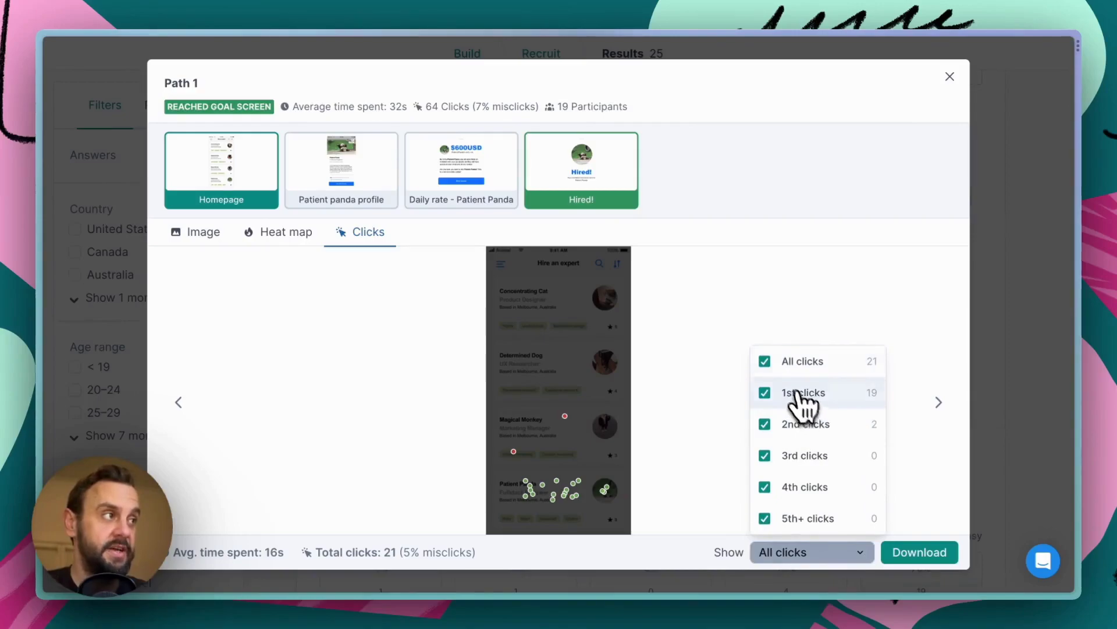
pyautogui.click(766, 362)
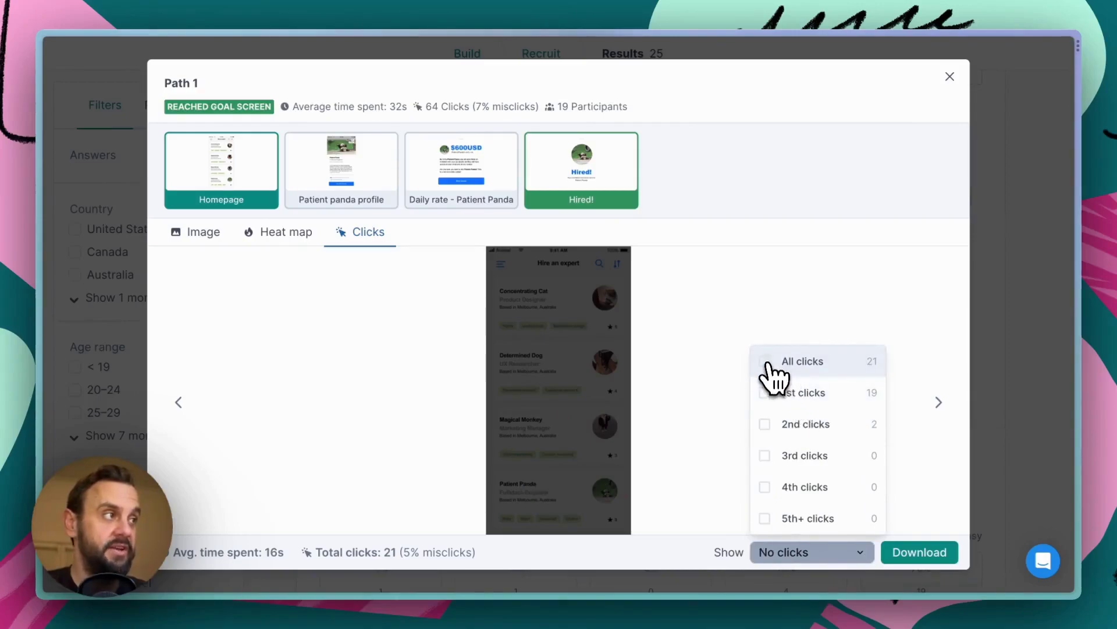
pyautogui.click(765, 395)
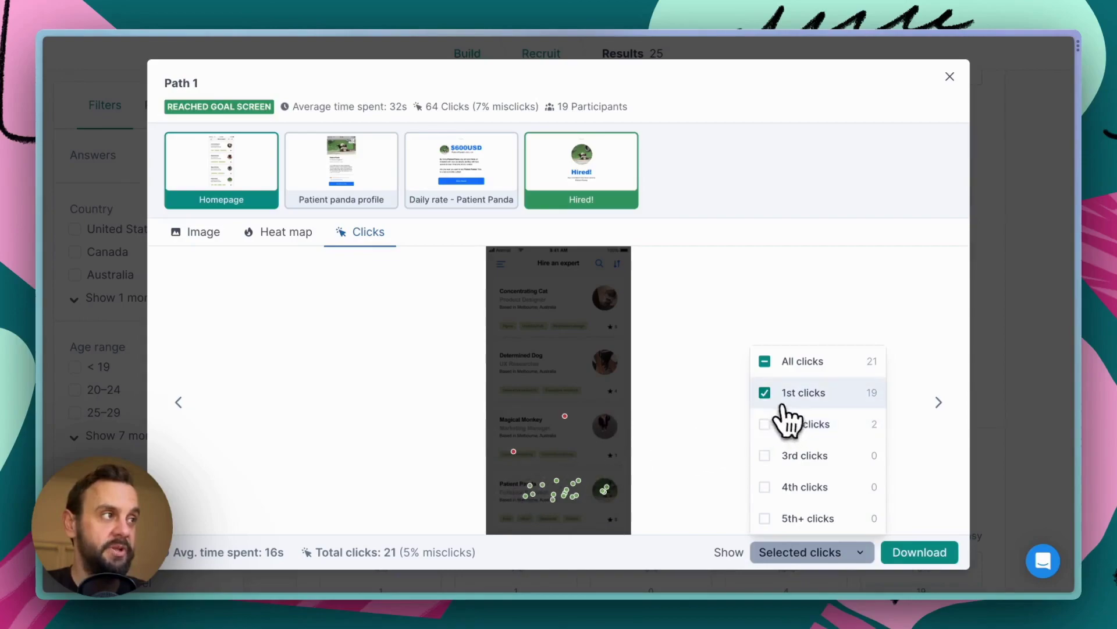
pyautogui.click(764, 393)
pyautogui.click(765, 425)
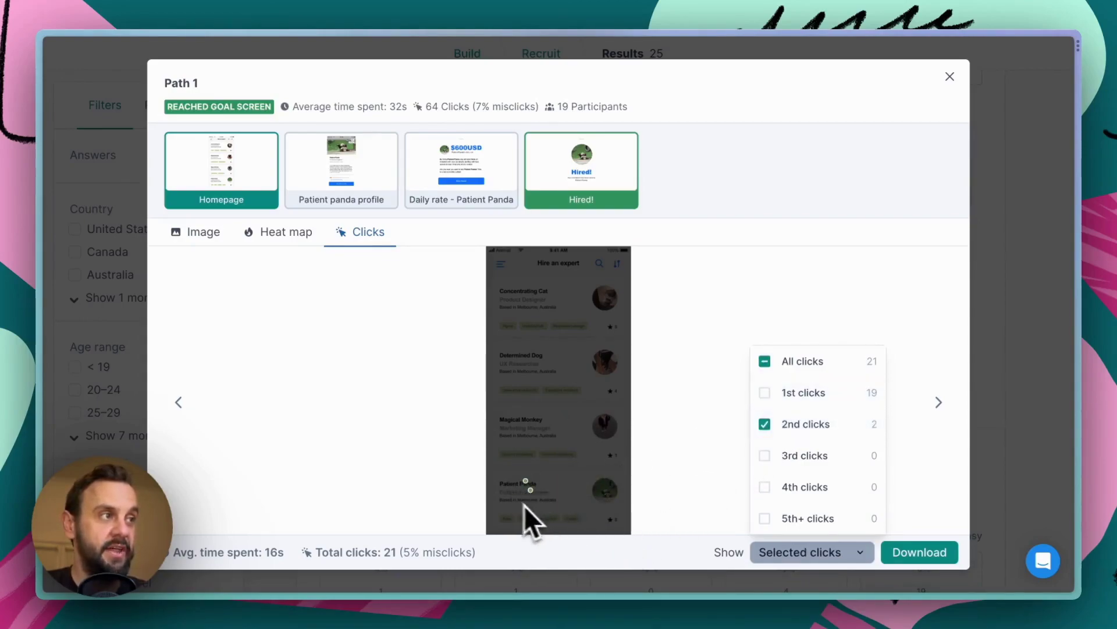
pyautogui.click(767, 425)
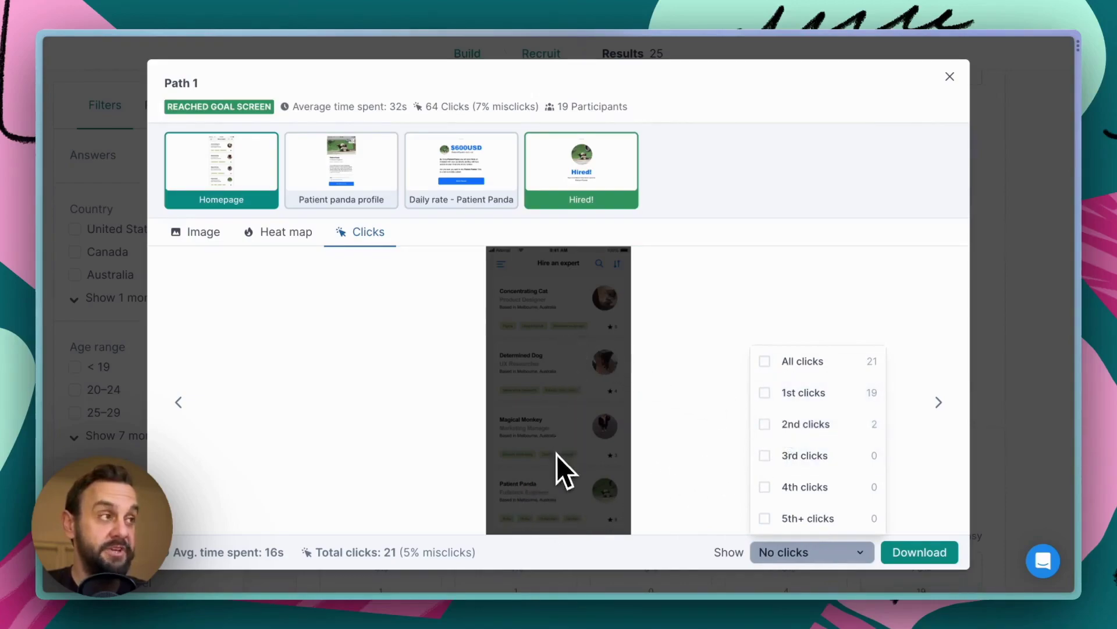
pyautogui.click(769, 393)
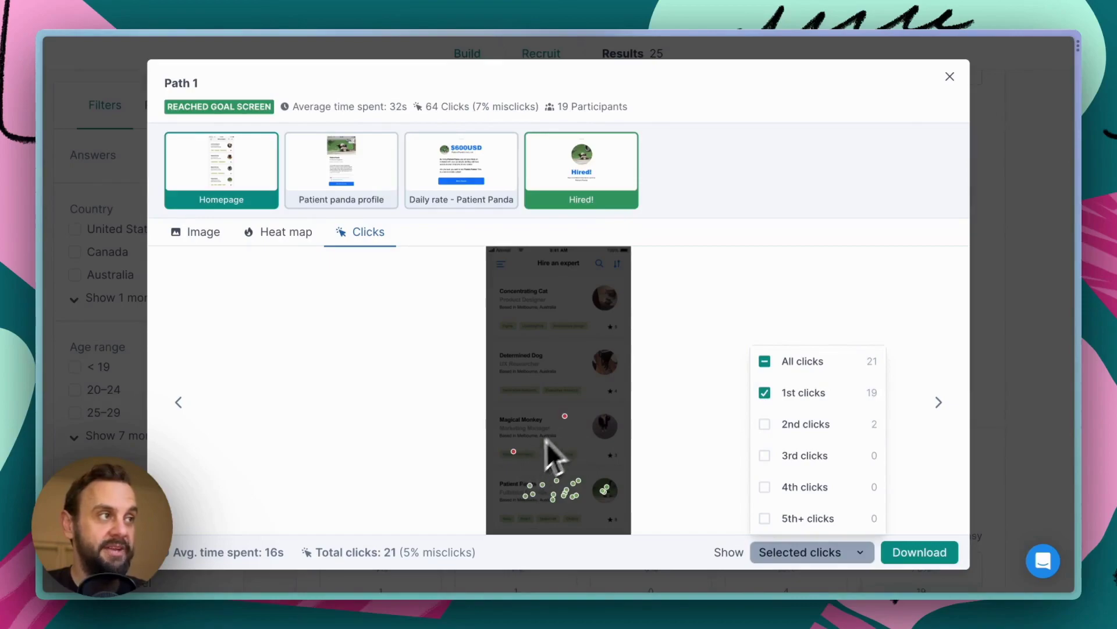
pyautogui.click(770, 393)
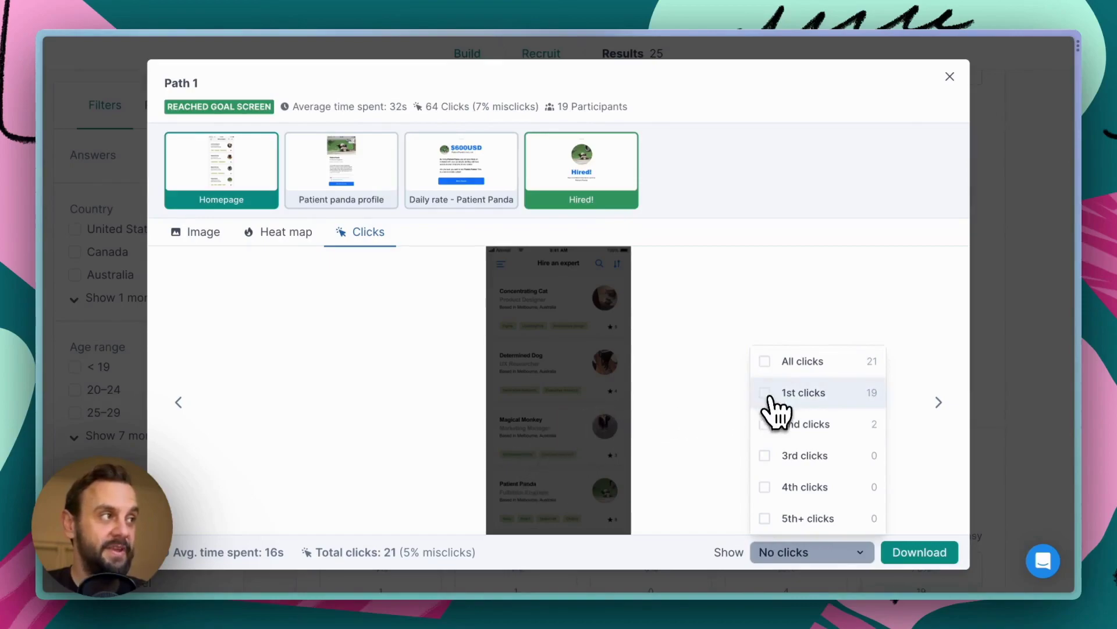
pyautogui.click(769, 425)
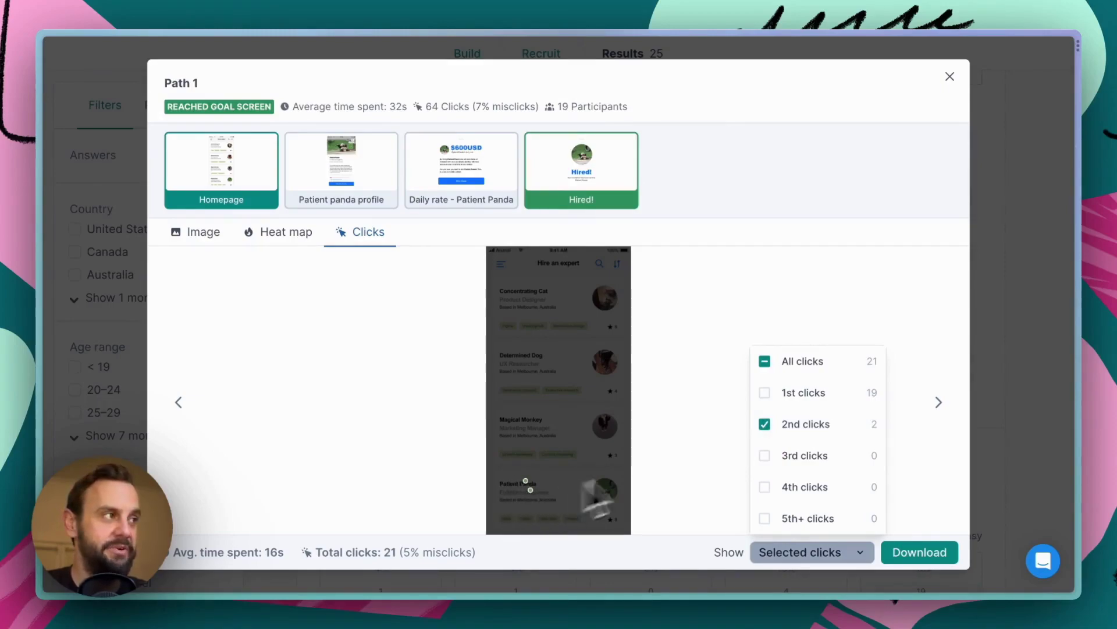
pyautogui.click(765, 425)
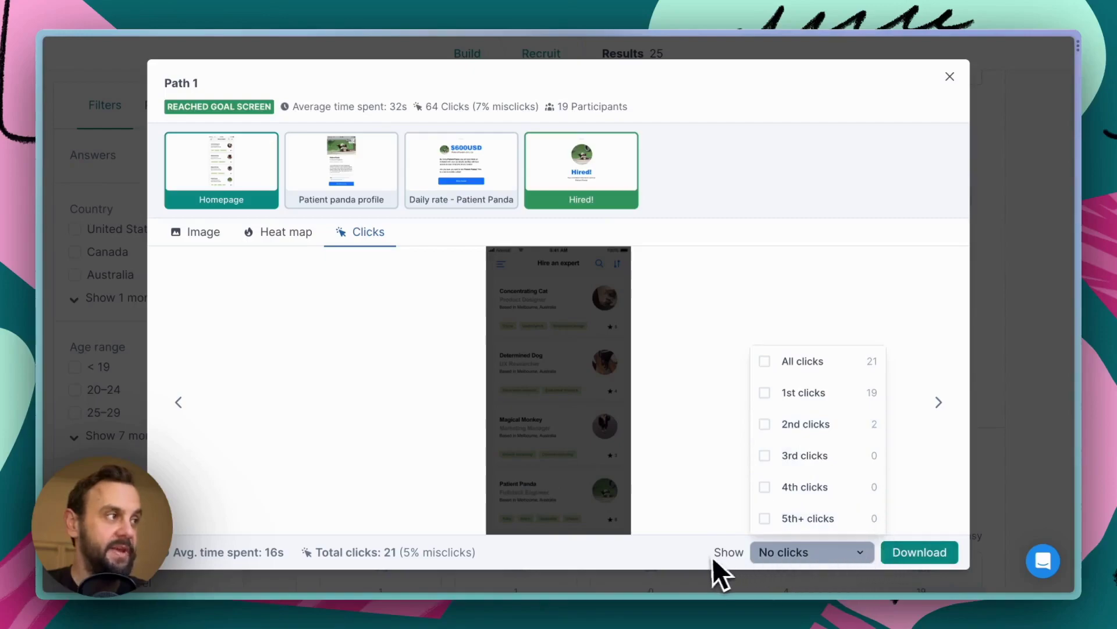
pyautogui.click(811, 560)
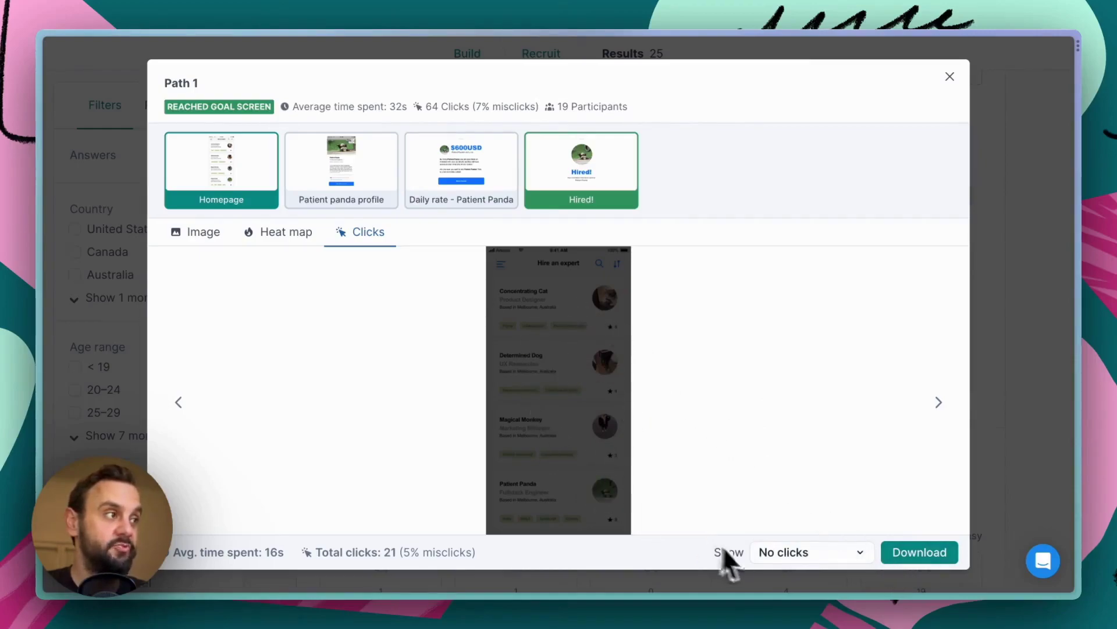
# Set the click filter back to showing all clicks
pyautogui.click(810, 560)
pyautogui.click(766, 362)
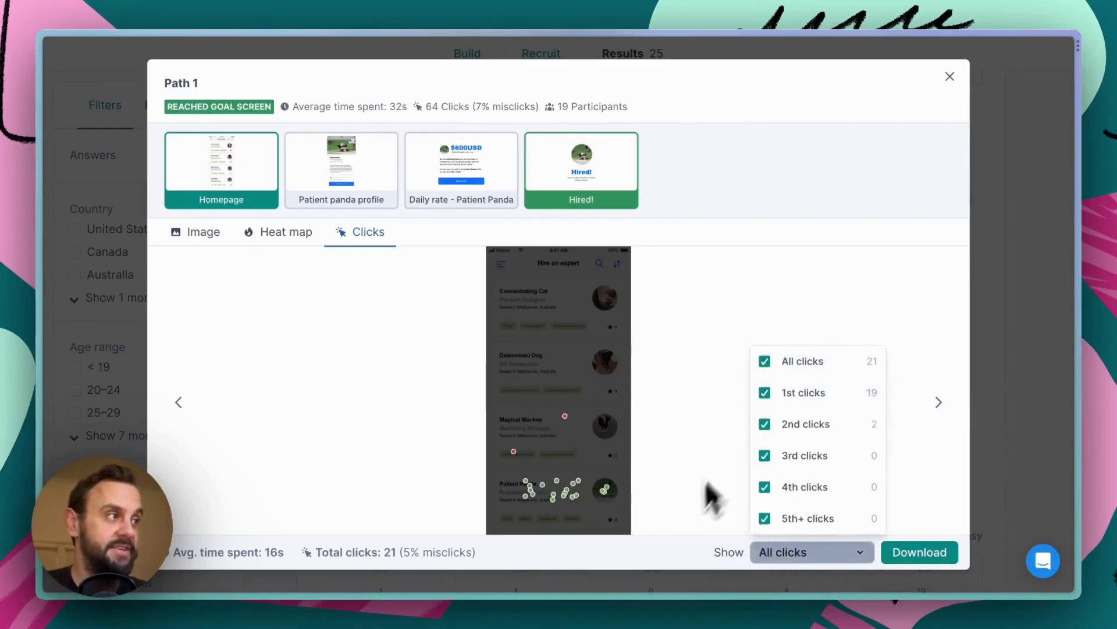
pyautogui.click(673, 550)
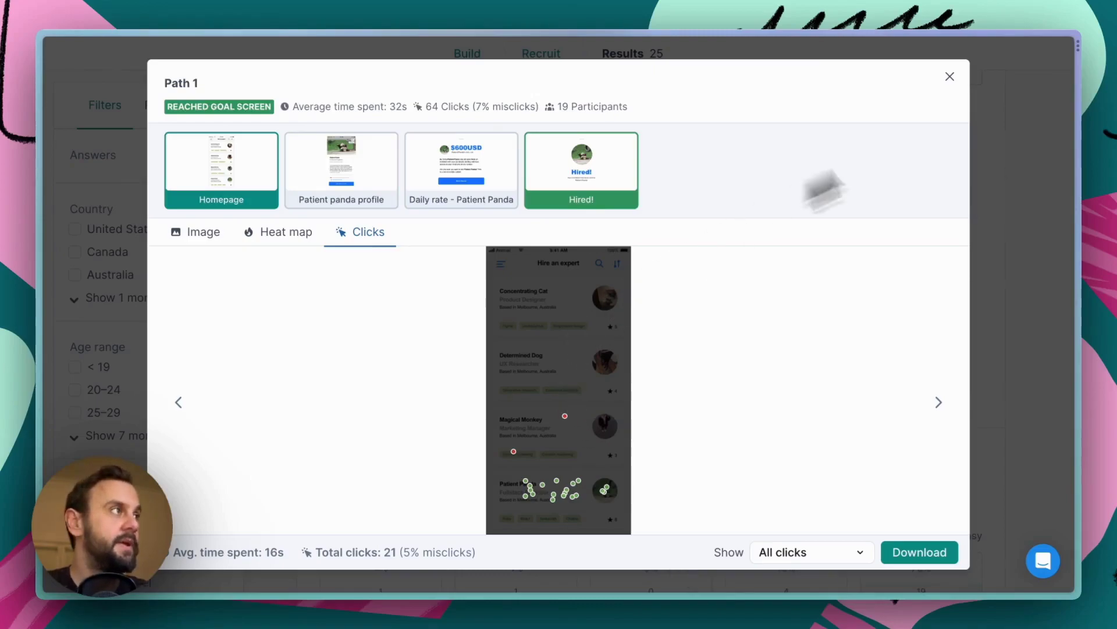
# Browse the Patient panda profile, Daily rate and Hired! screens, then close the clickmap
pyautogui.click(346, 180)
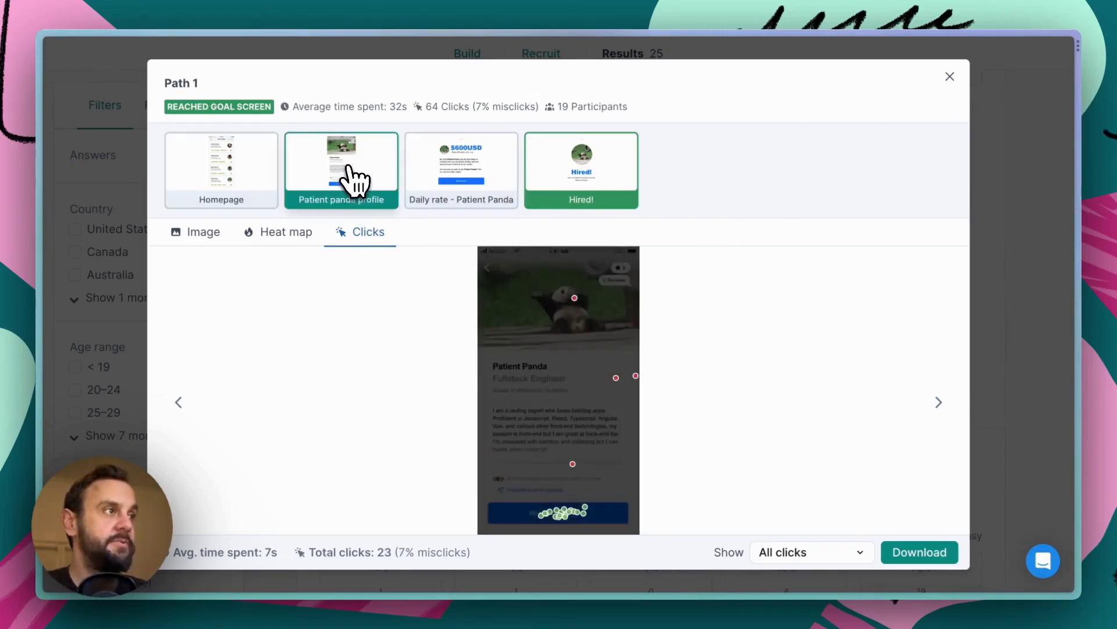
pyautogui.click(483, 188)
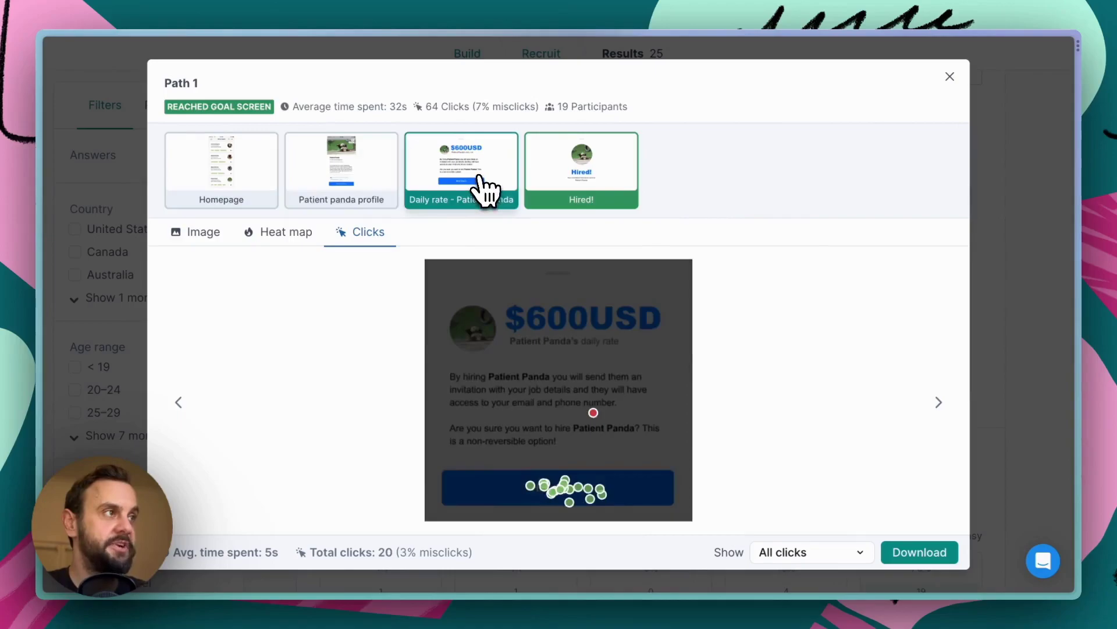
pyautogui.click(574, 187)
pyautogui.click(492, 180)
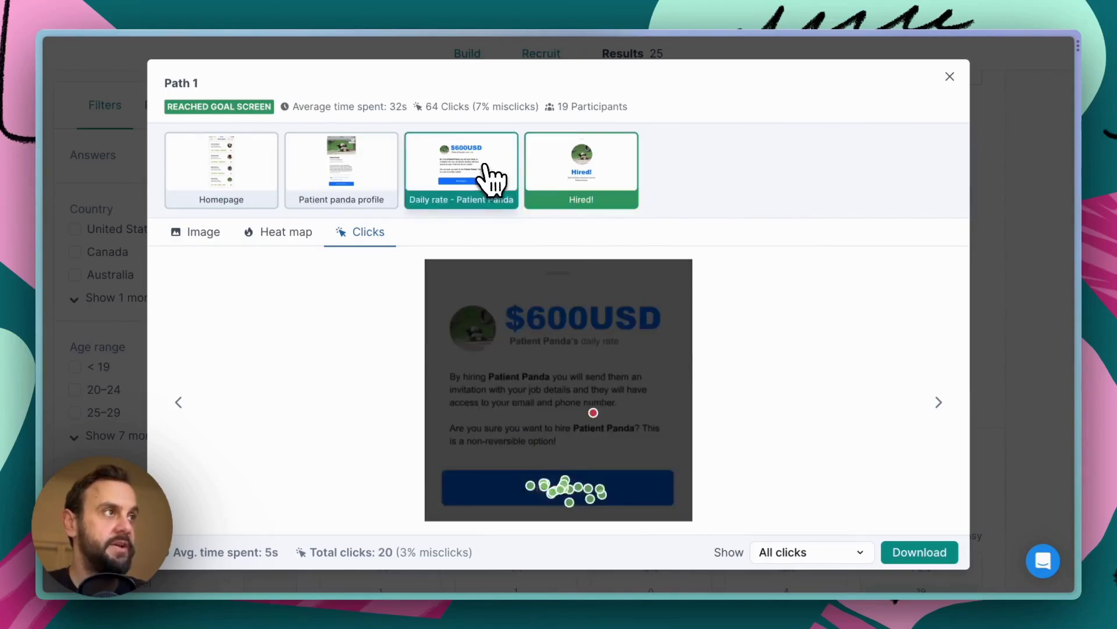
pyautogui.click(369, 175)
pyautogui.click(939, 87)
# List the individual participant paths sorted by Reached goal screen
pyautogui.scroll(-3, 540, 442)
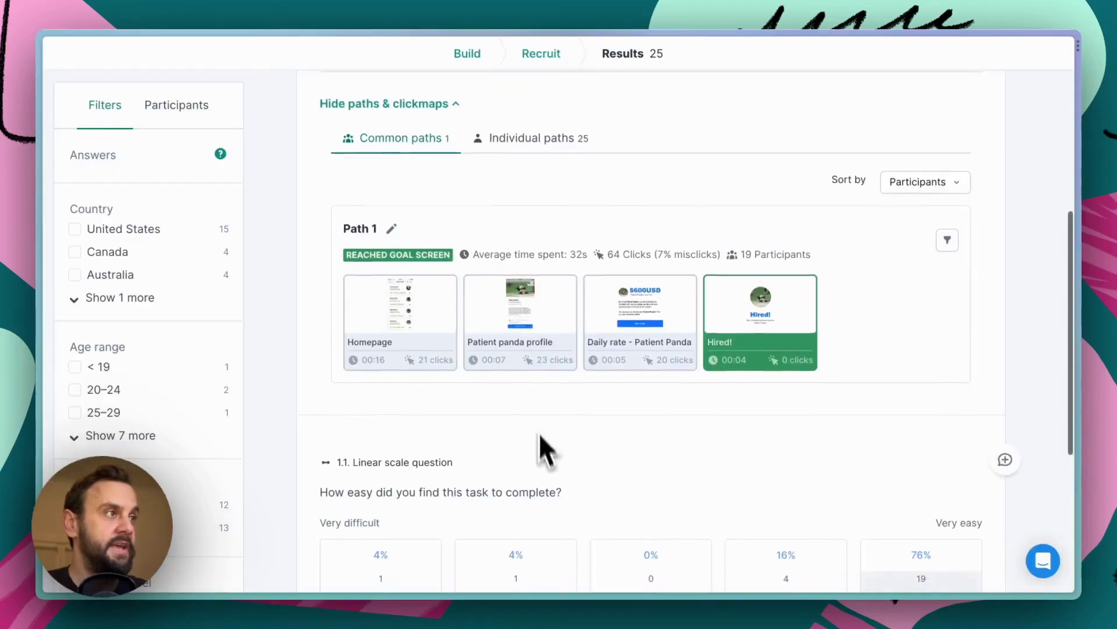
pyautogui.scroll(2, 545, 465)
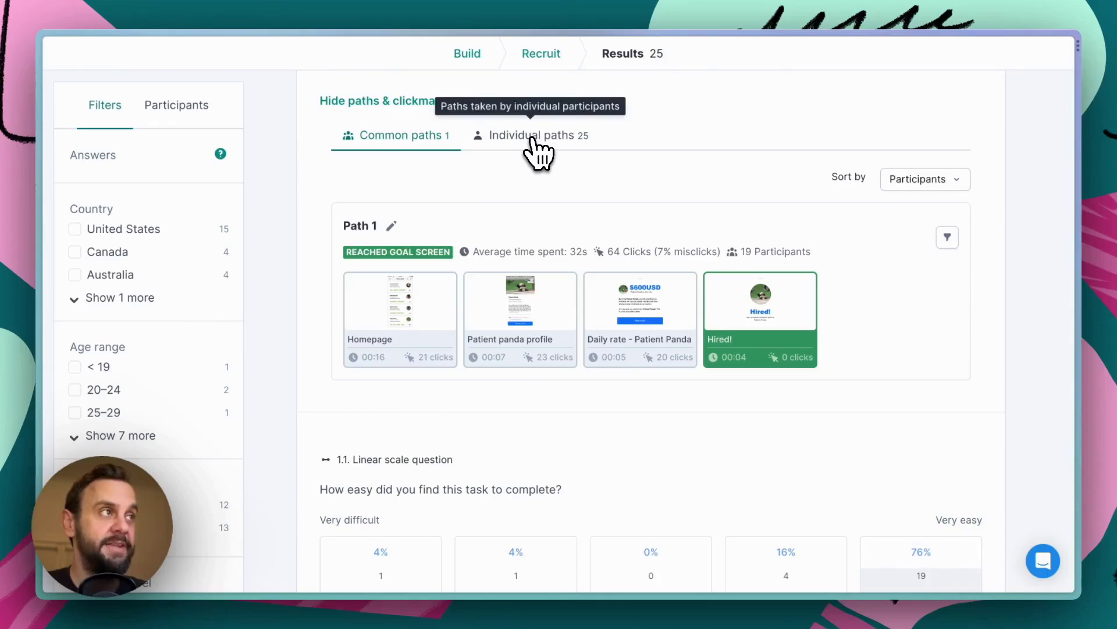
pyautogui.click(533, 142)
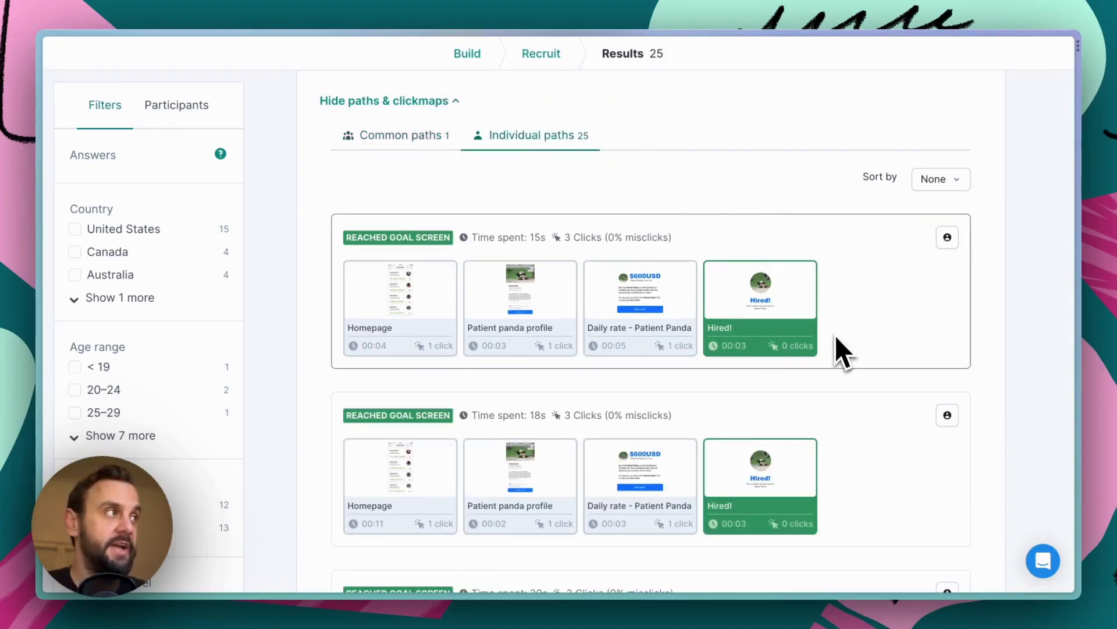
pyautogui.click(952, 181)
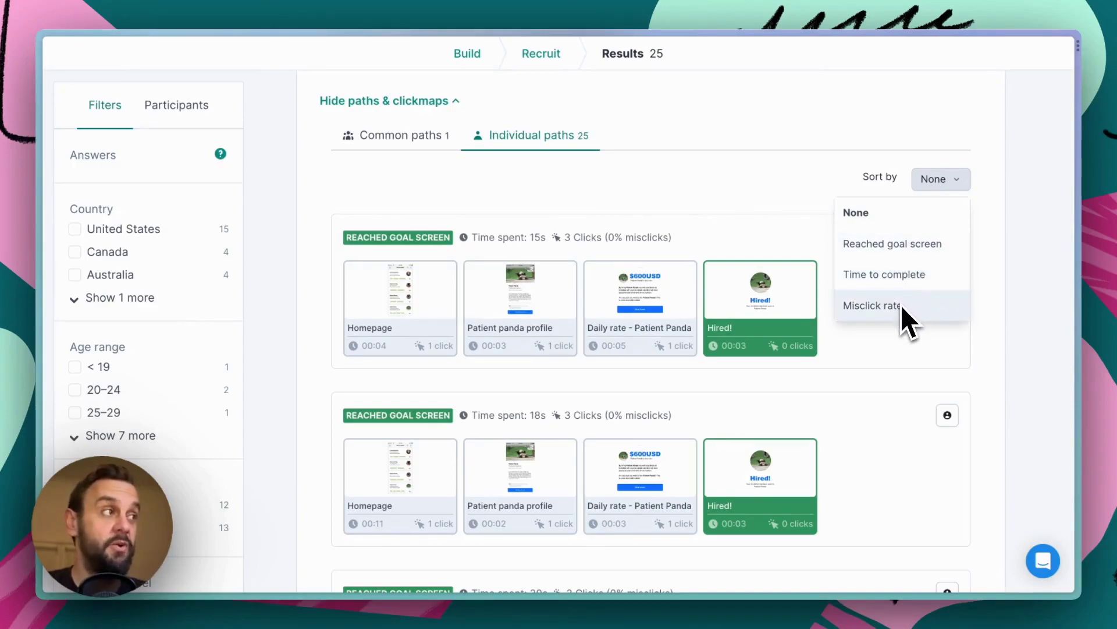
pyautogui.click(904, 255)
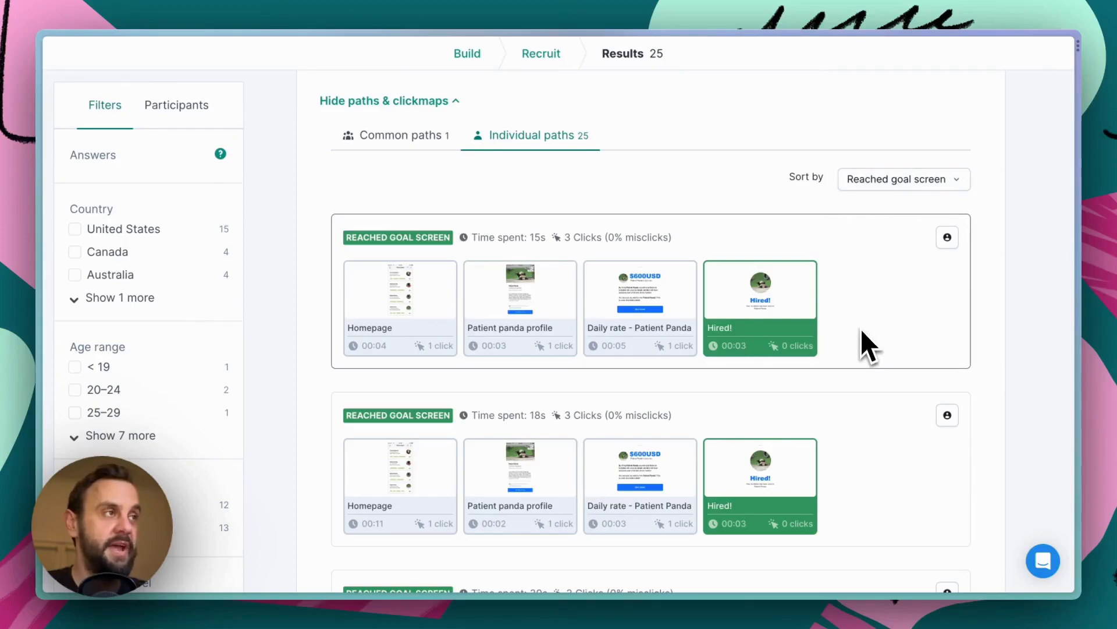
# Scroll the path cards, panning the 16-click card sideways, down to the 14s, 3-click path
pyautogui.scroll(-1, 861, 330)
pyautogui.scroll(-8, 861, 329)
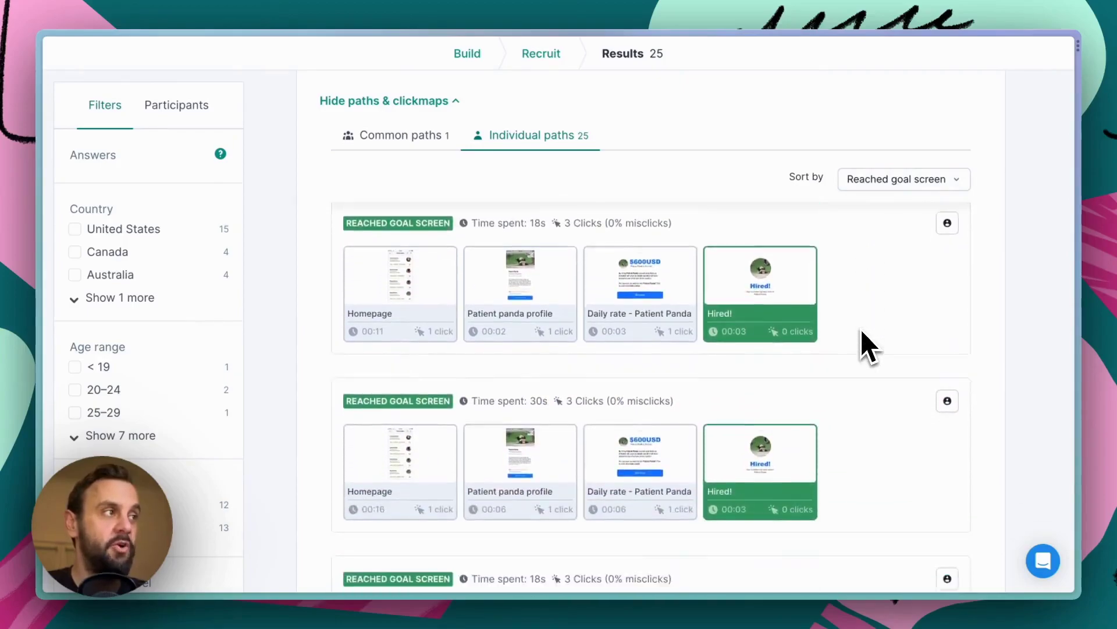
pyautogui.scroll(-8, 861, 329)
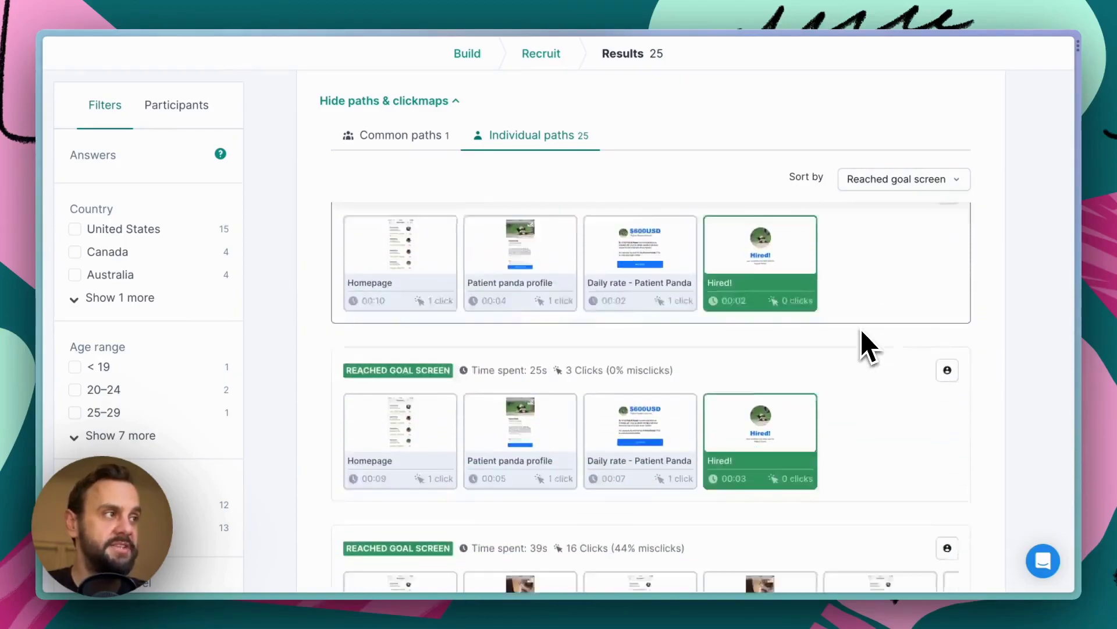
pyautogui.scroll(2, 861, 330)
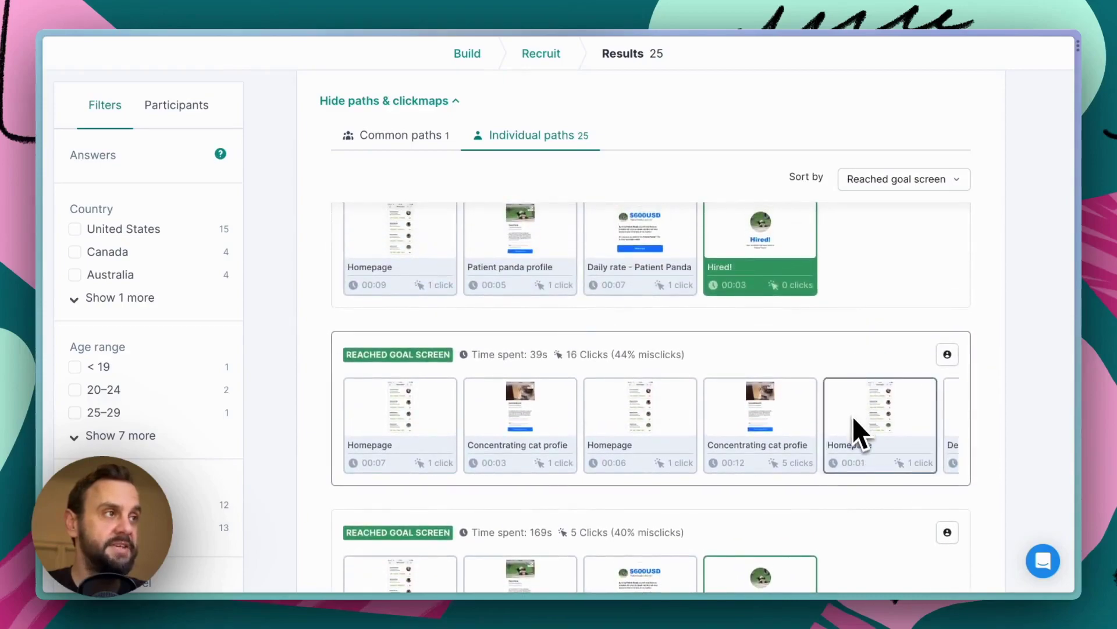
pyautogui.scroll(-8, 848, 415)
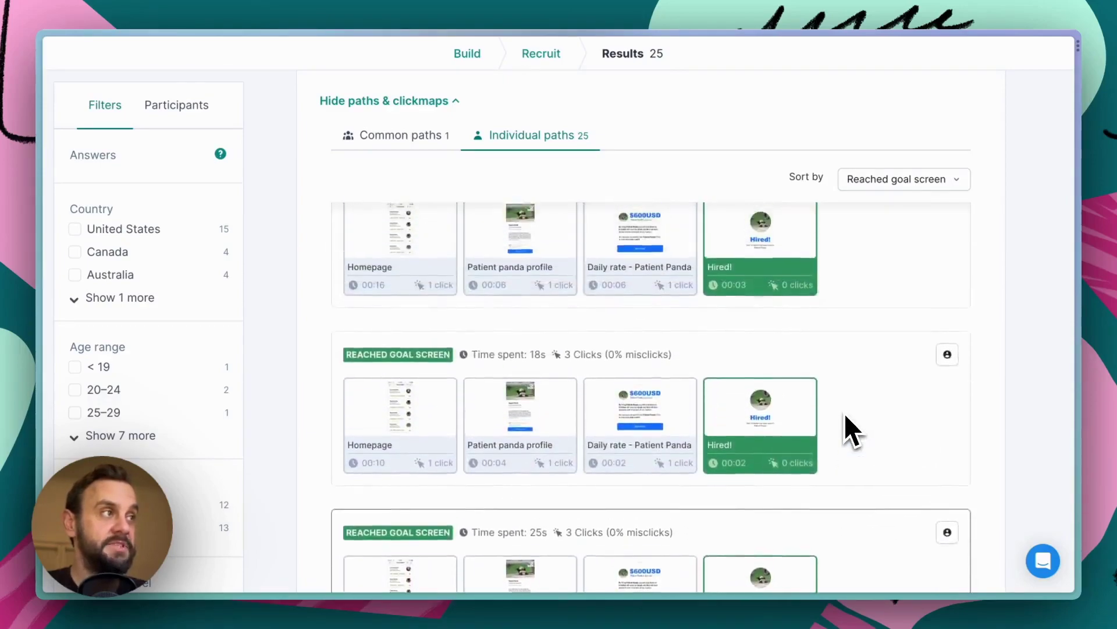
pyautogui.scroll(-8, 844, 413)
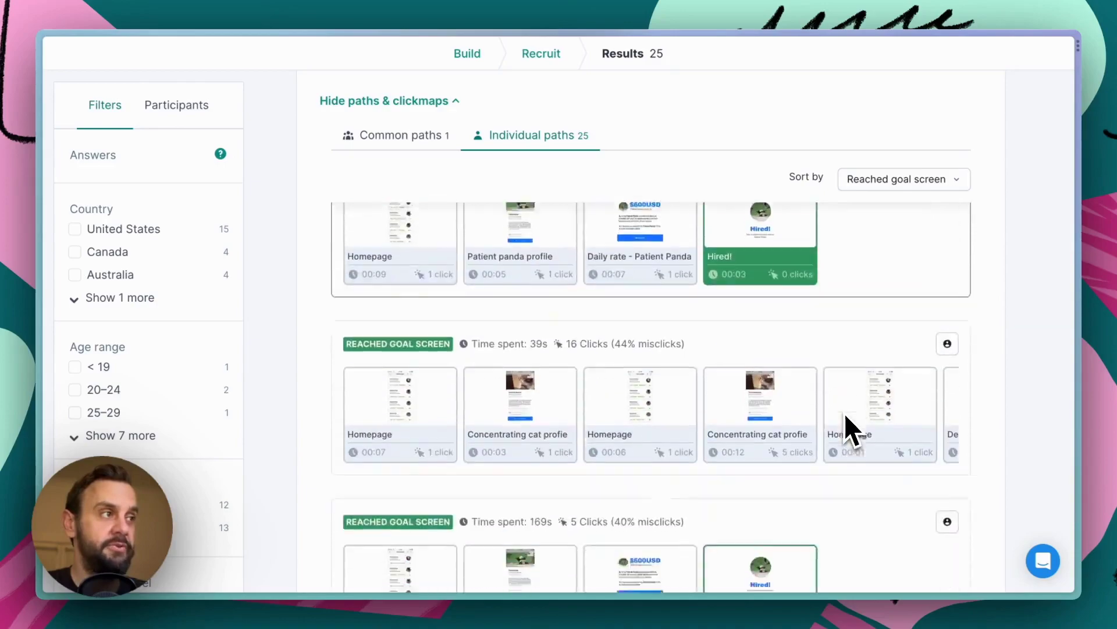
pyautogui.hscroll(1, 844, 414)
pyautogui.hscroll(8, 844, 413)
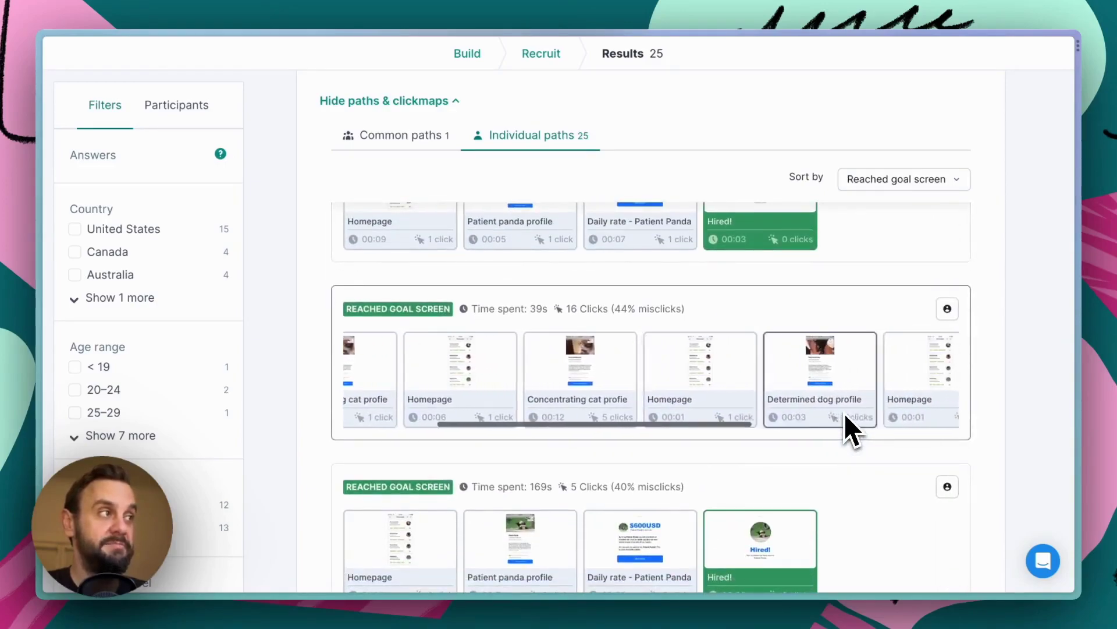
pyautogui.hscroll(2, 844, 413)
pyautogui.hscroll(-7, 844, 413)
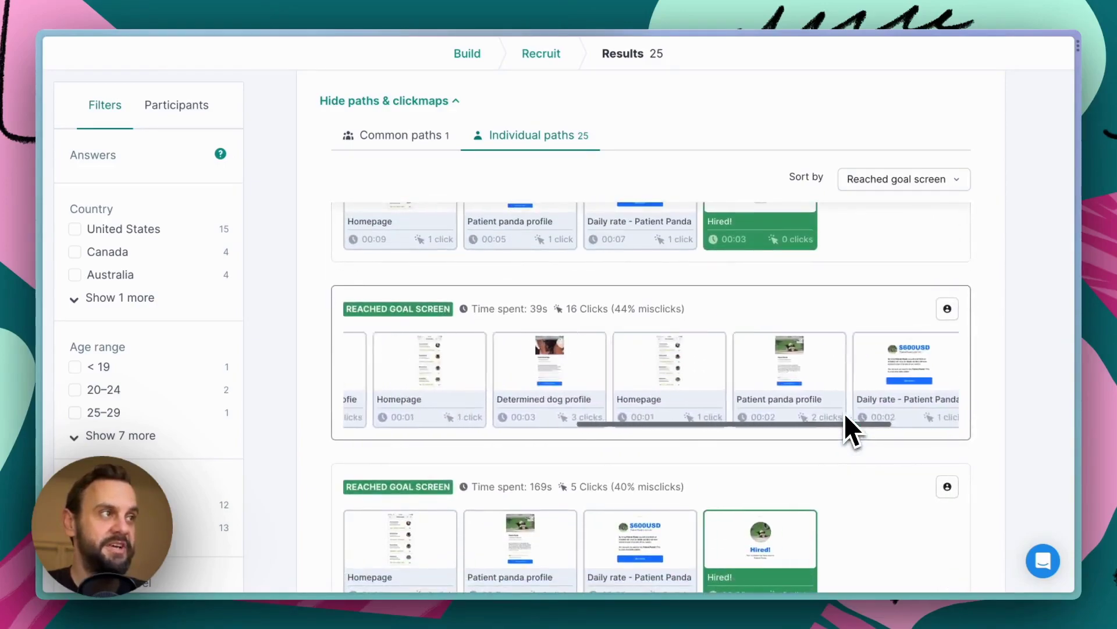
pyautogui.hscroll(-3, 585, 409)
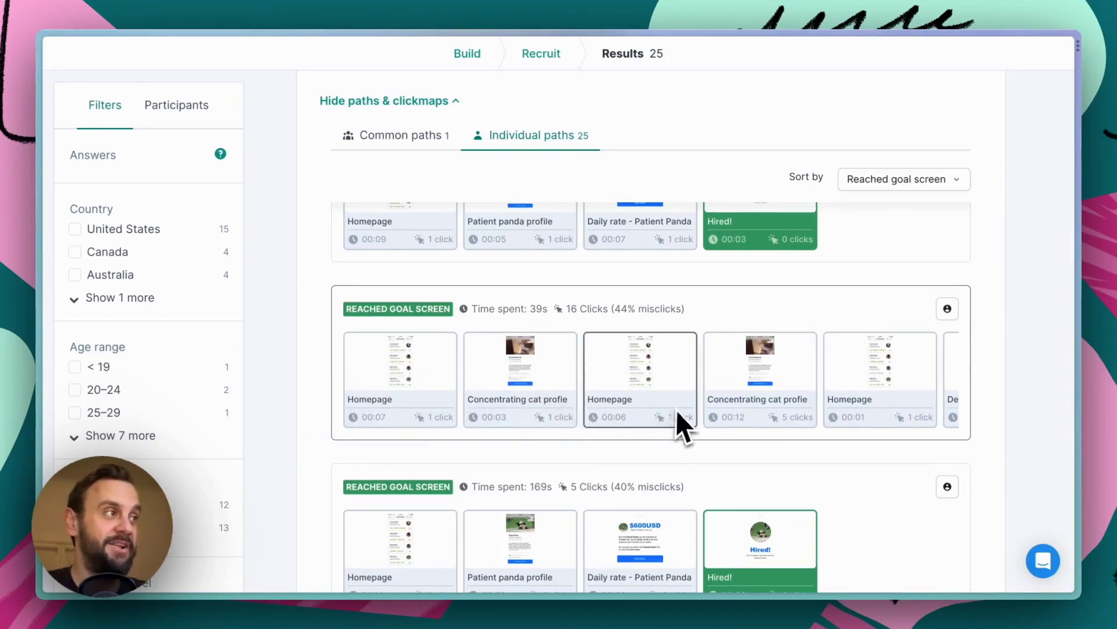
pyautogui.hscroll(3, 766, 406)
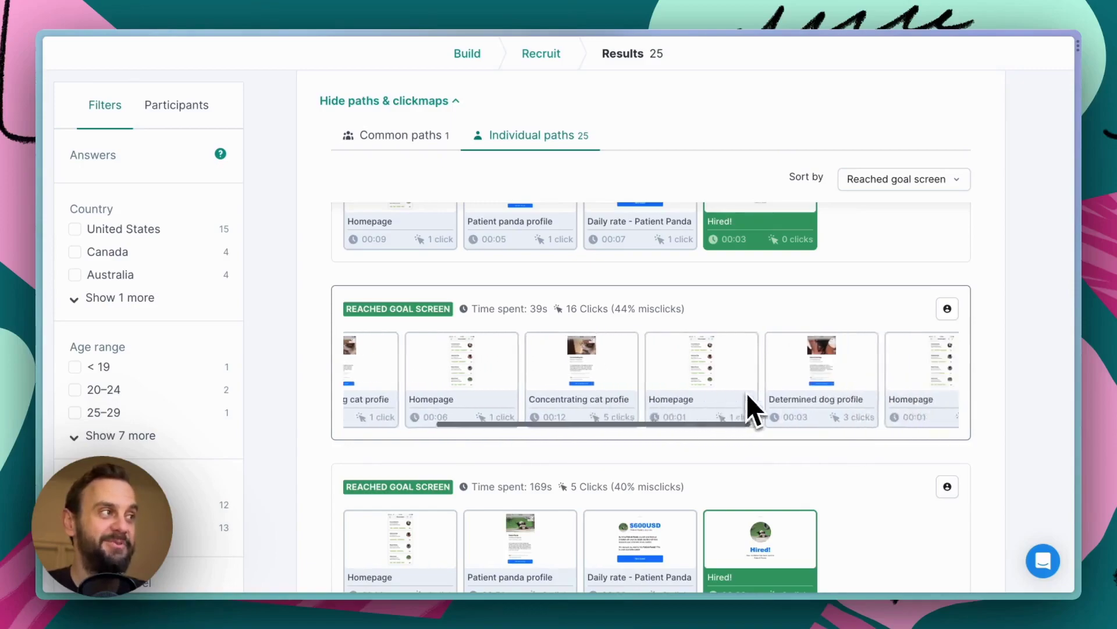
pyautogui.hscroll(5, 748, 401)
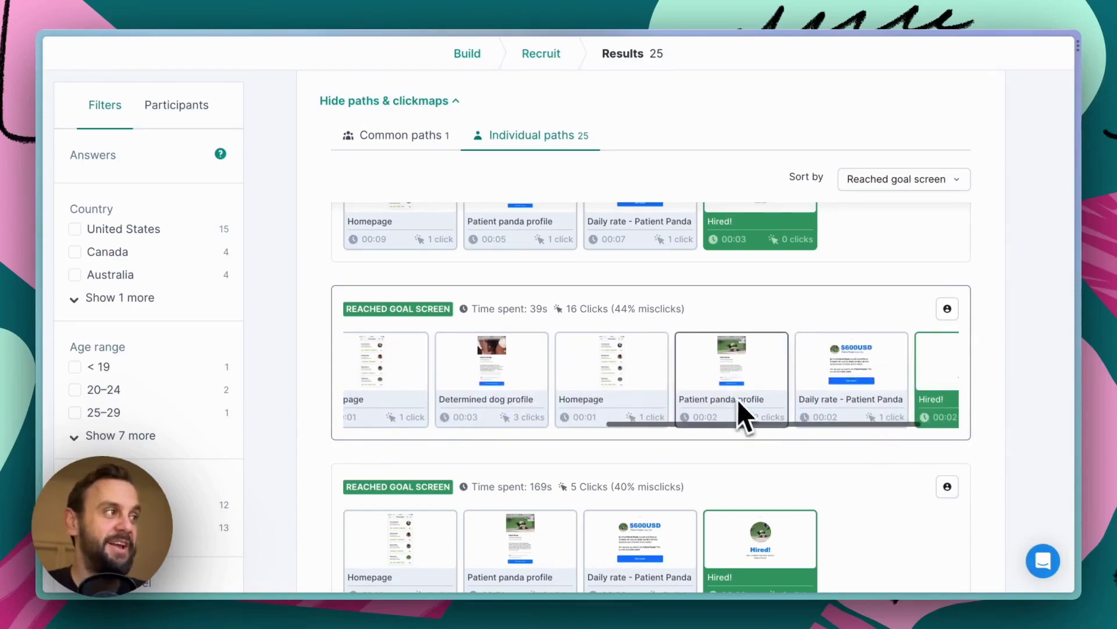
pyautogui.hscroll(1, 738, 399)
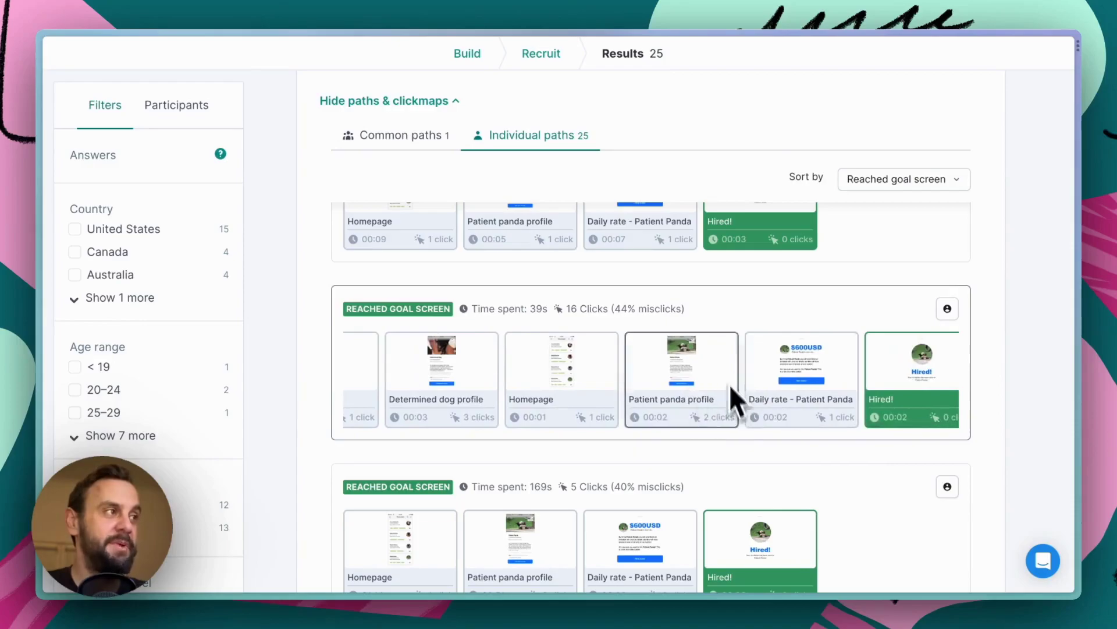
pyautogui.hscroll(1, 892, 392)
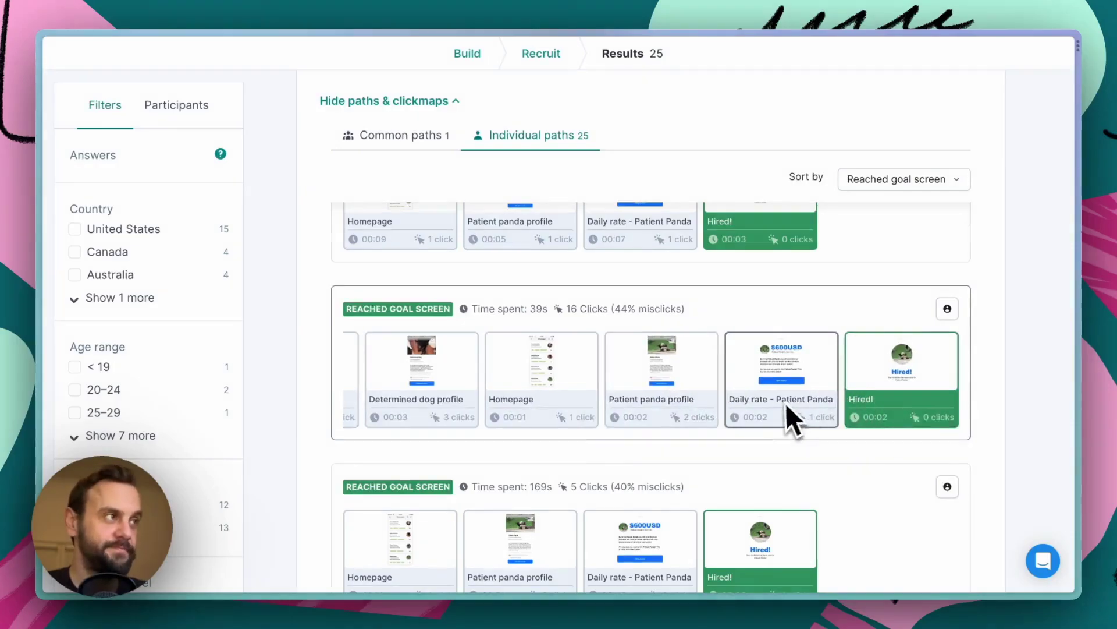
pyautogui.scroll(-5, 687, 461)
pyautogui.scroll(-5, 689, 509)
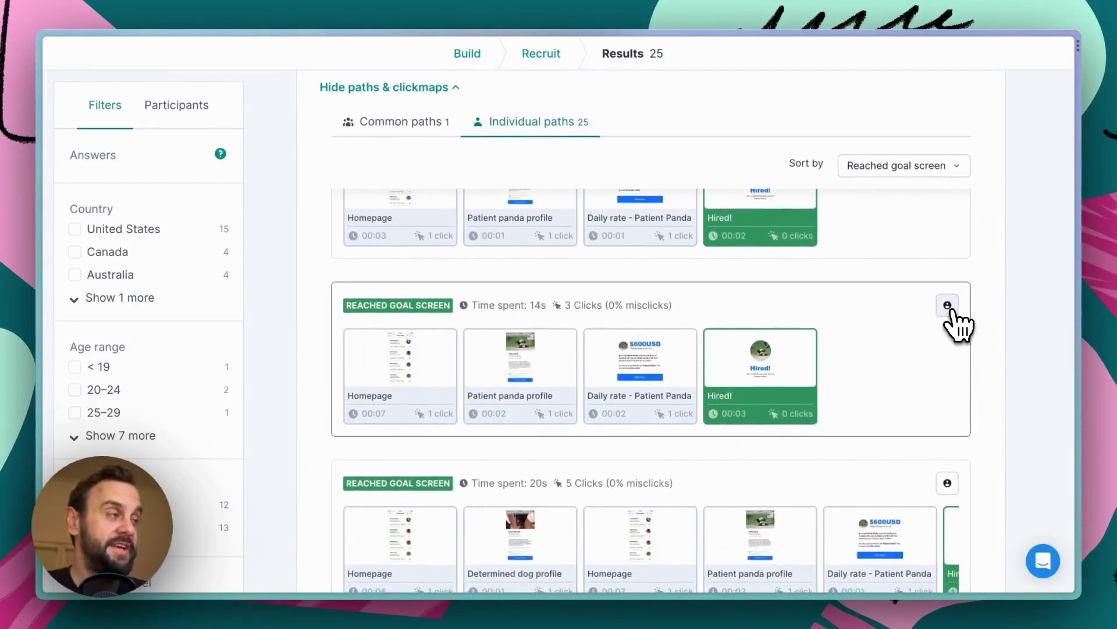
# Review the 14s participant's demographics, path and 5 of 5 ease rating, then close the details
pyautogui.click(947, 306)
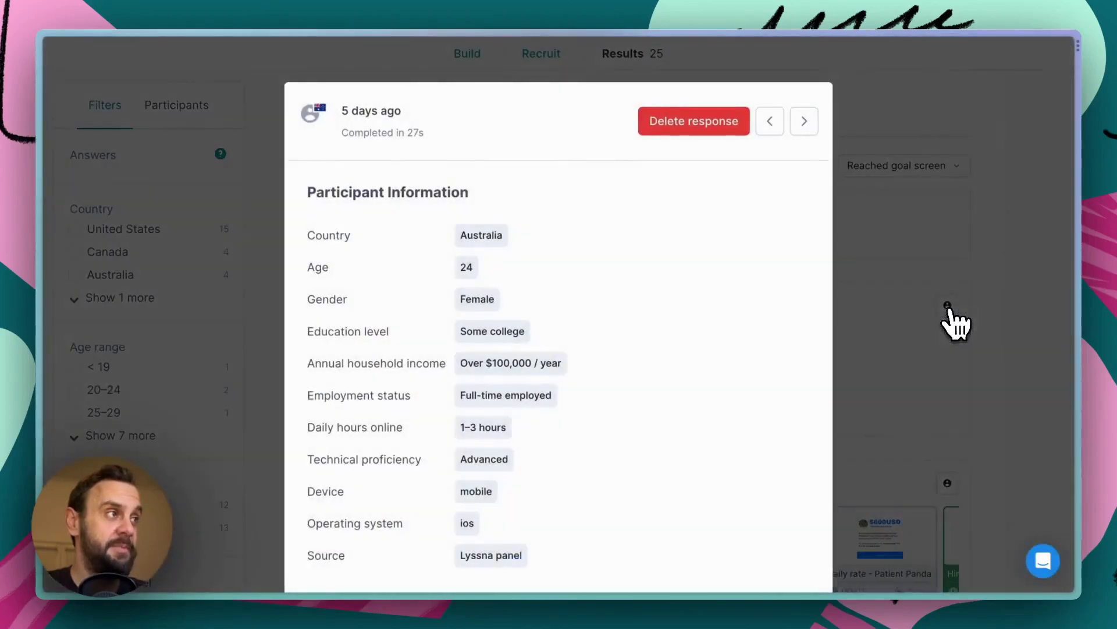
pyautogui.scroll(-1, 687, 460)
pyautogui.scroll(-3, 682, 445)
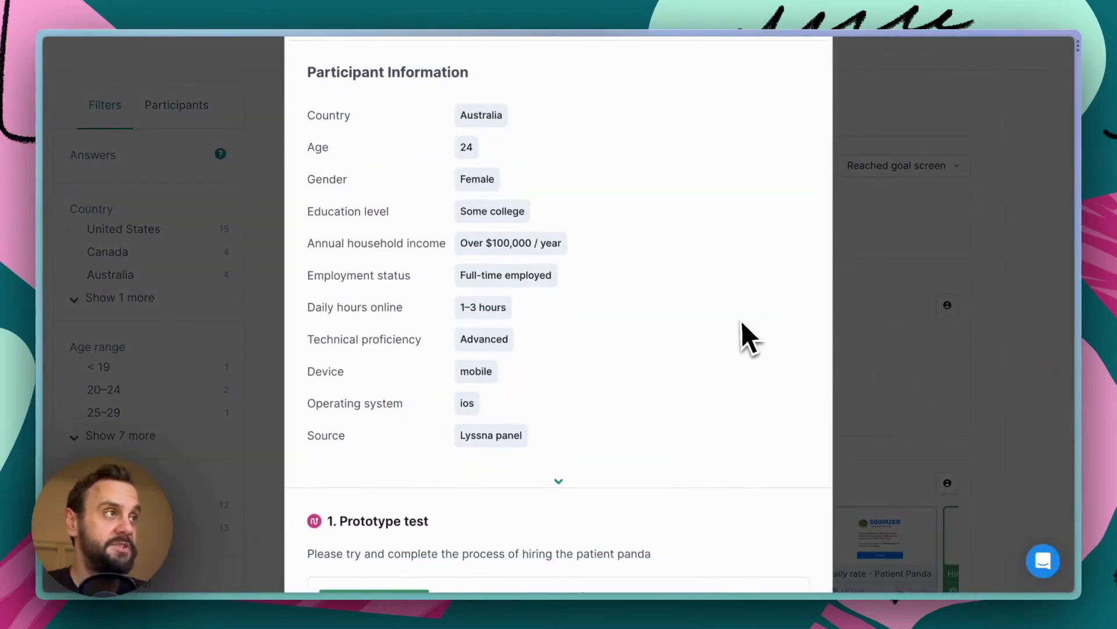
pyautogui.scroll(-1, 741, 320)
pyautogui.scroll(-1, 538, 448)
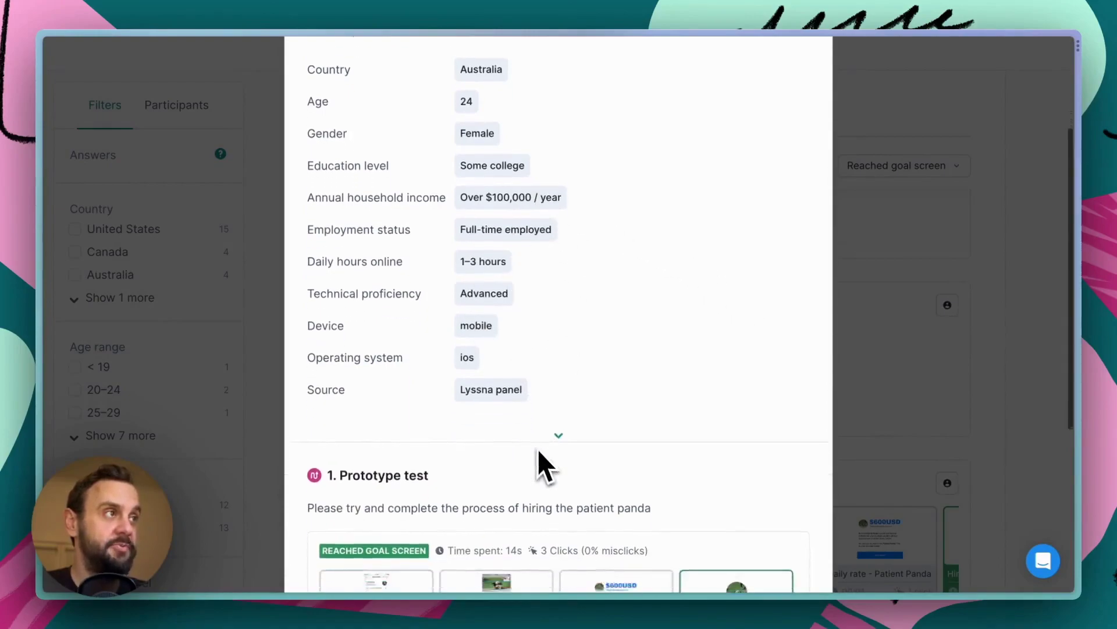
pyautogui.scroll(-10, 539, 451)
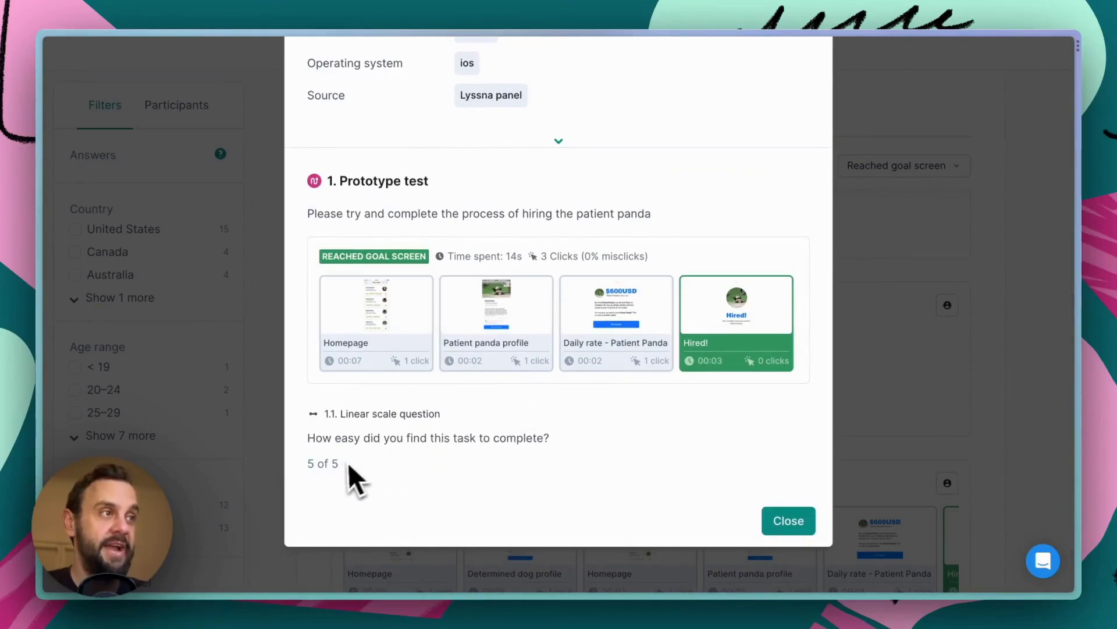
pyautogui.click(788, 521)
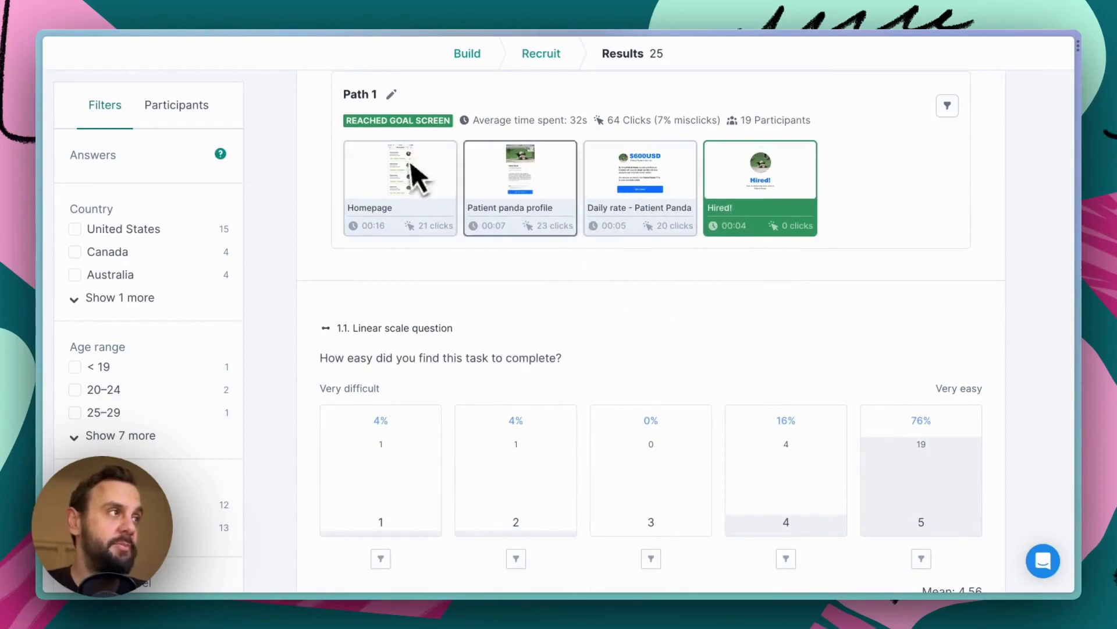
# Toggle Path 1's filter on and off, finishing filtered to Common path 1 (mean ease 4.95)
pyautogui.scroll(1, 900, 234)
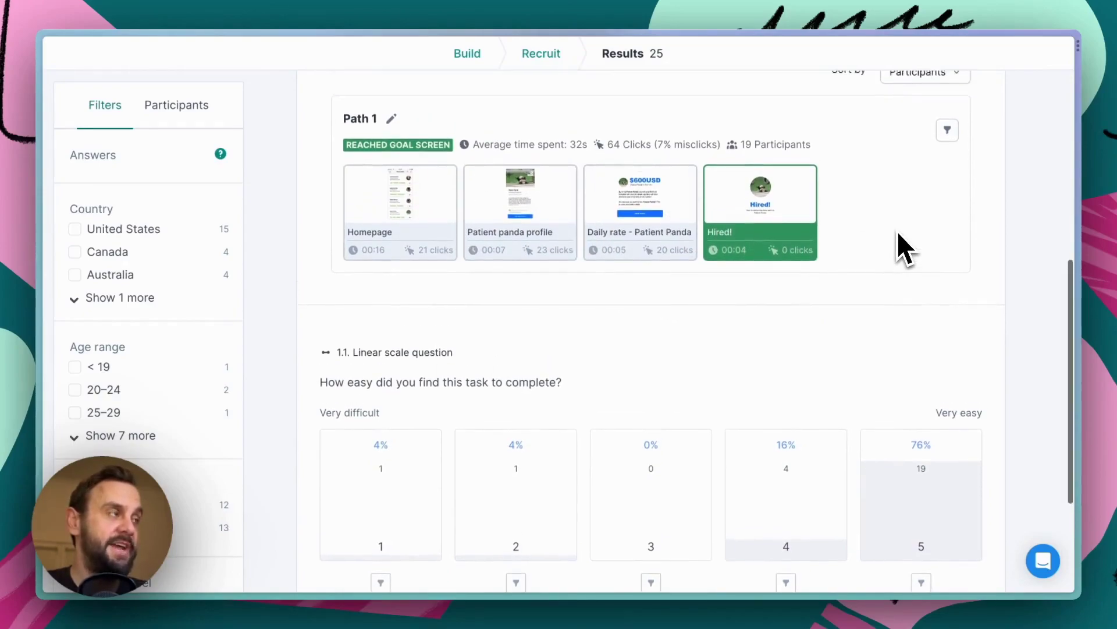
pyautogui.scroll(1, 899, 234)
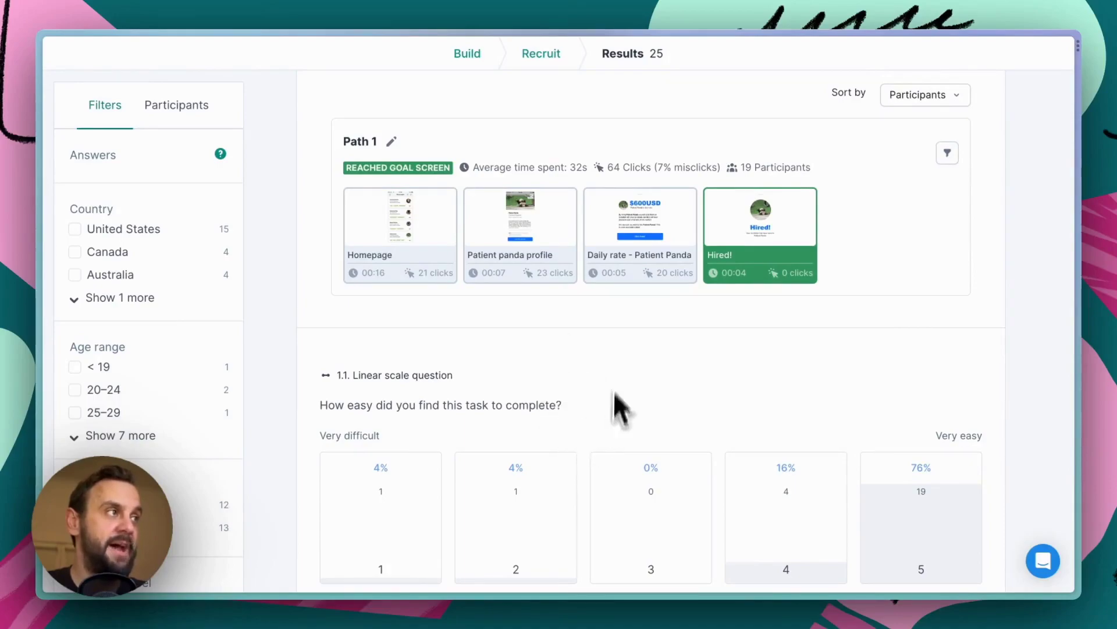
pyautogui.click(948, 153)
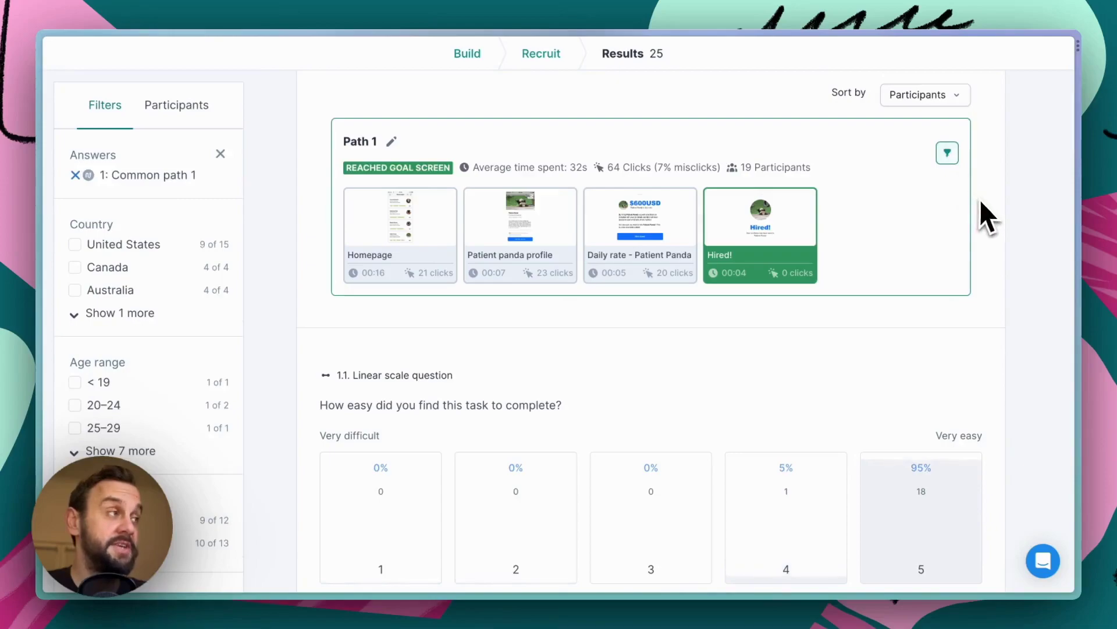
pyautogui.scroll(1, 981, 202)
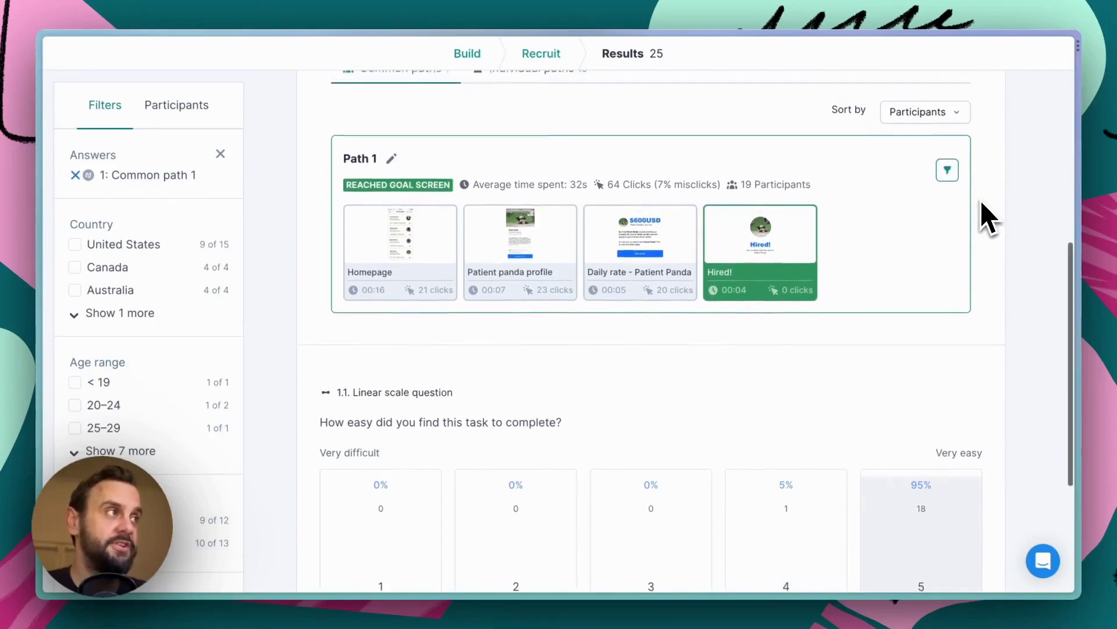
pyautogui.click(947, 177)
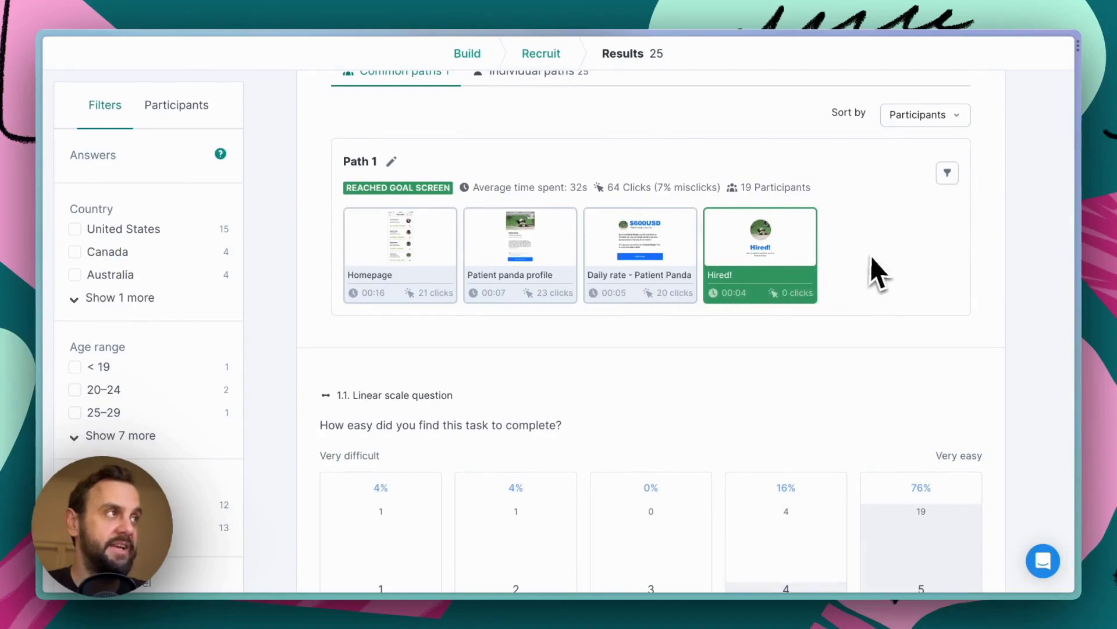
pyautogui.scroll(2, 872, 256)
pyautogui.scroll(-4, 873, 256)
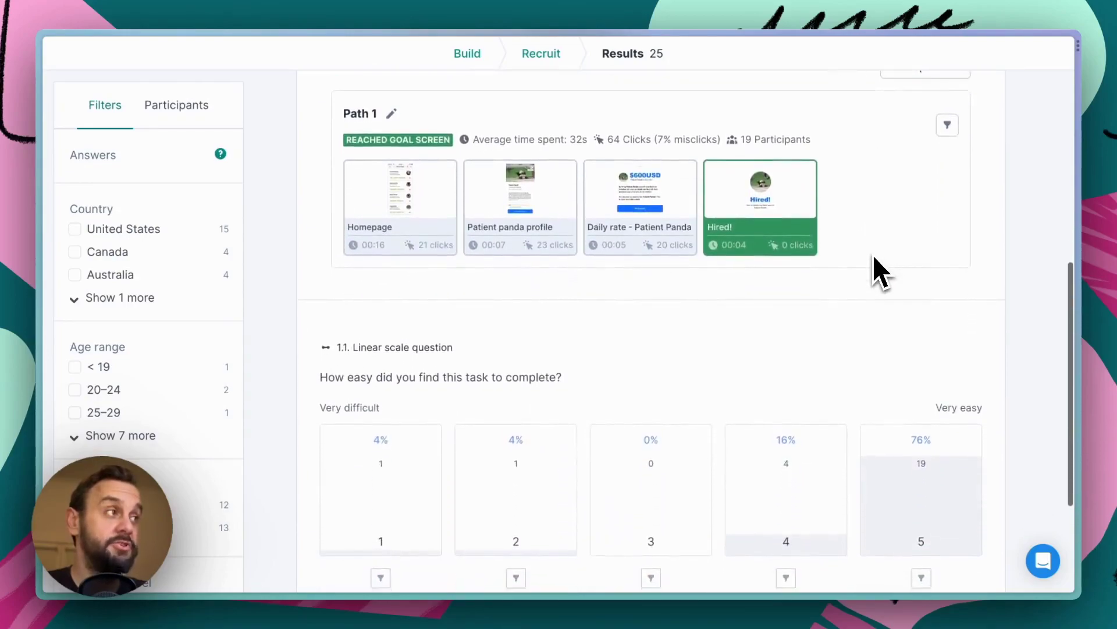
pyautogui.click(948, 126)
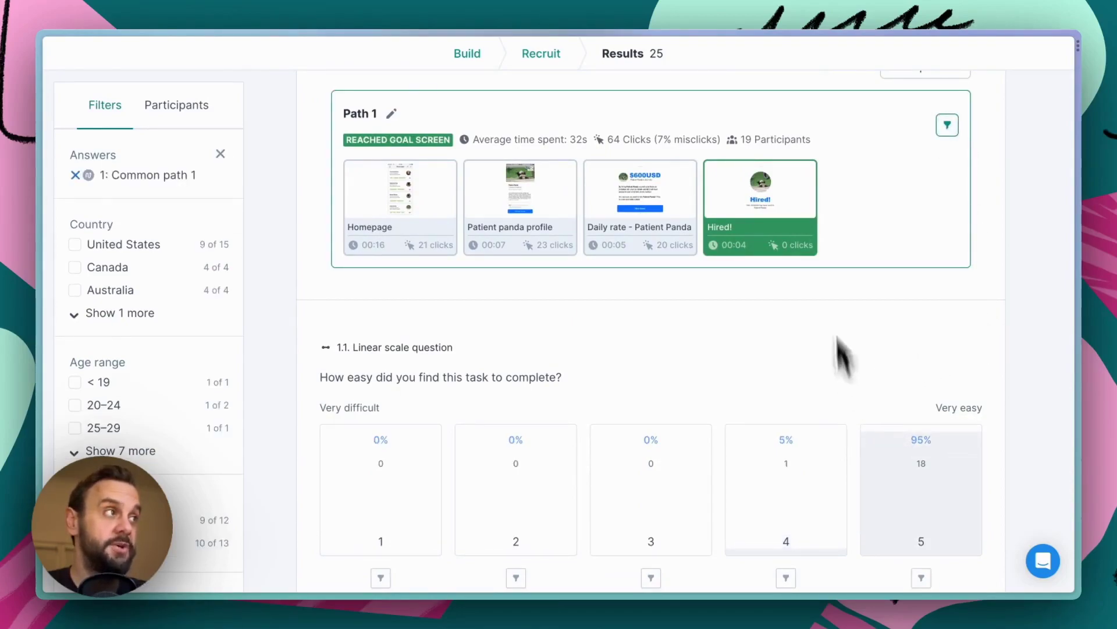
pyautogui.scroll(-1, 831, 350)
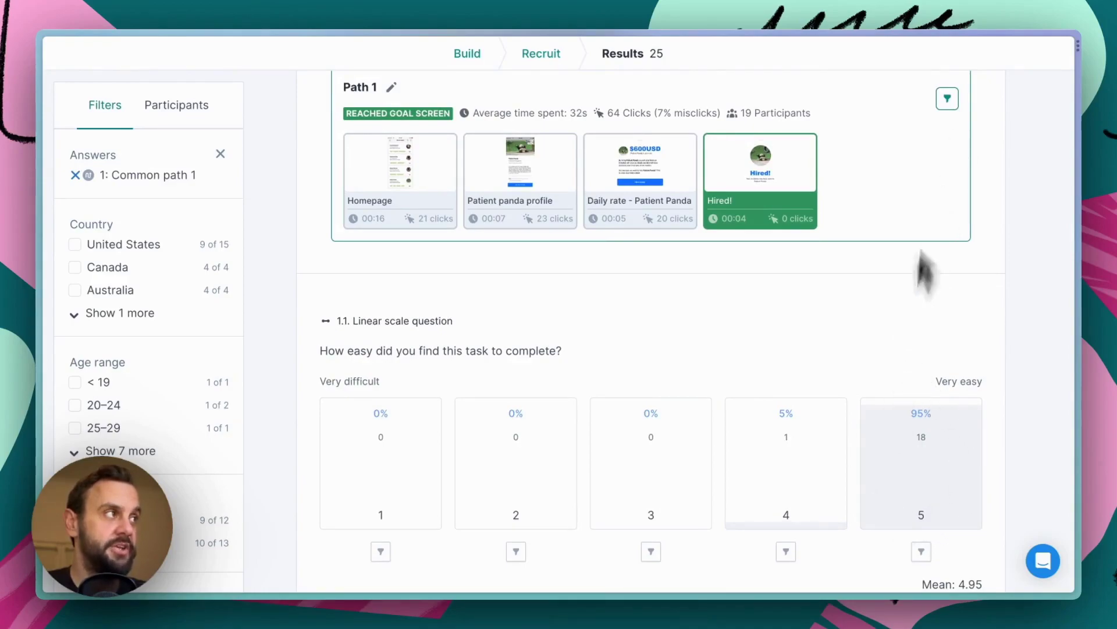
pyautogui.click(947, 99)
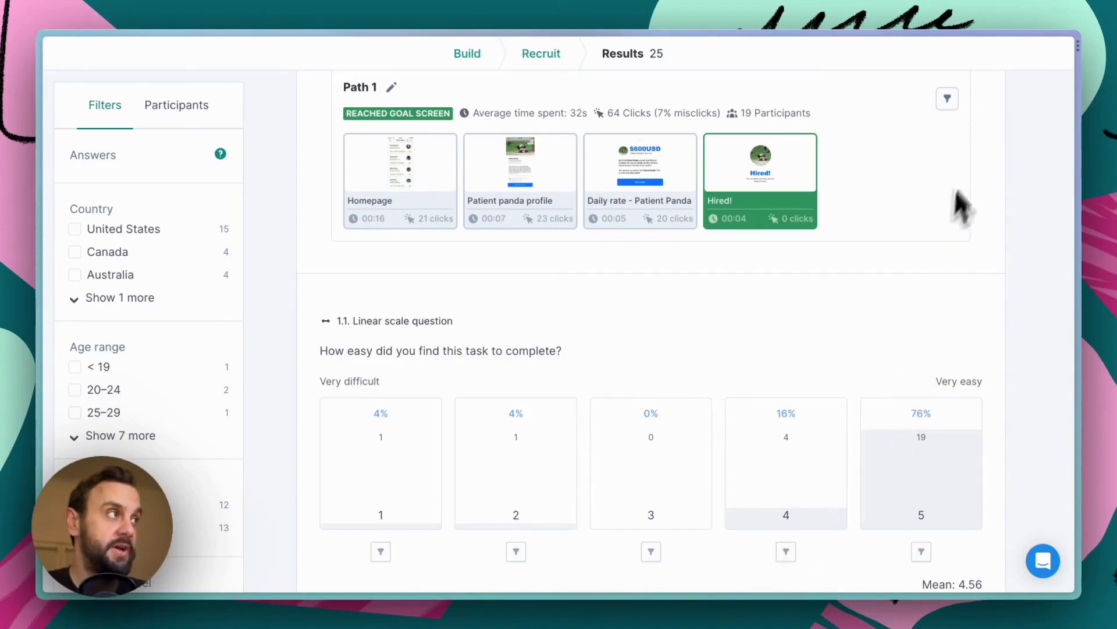
pyautogui.click(947, 99)
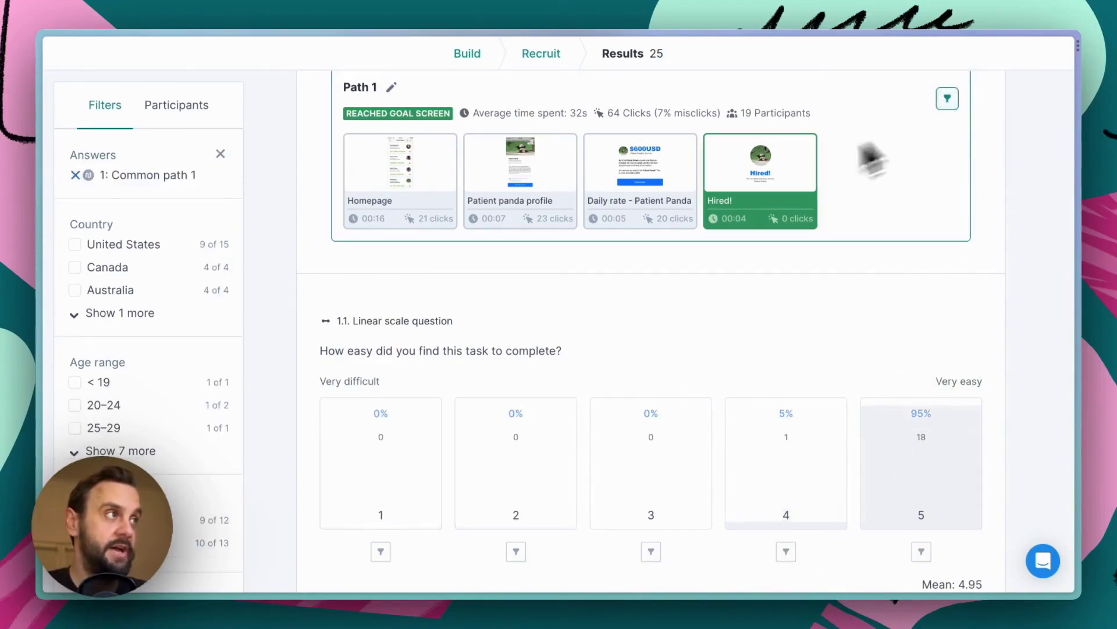
# Replace the Common path 1 filter with a filter on ease rating 4
pyautogui.click(948, 99)
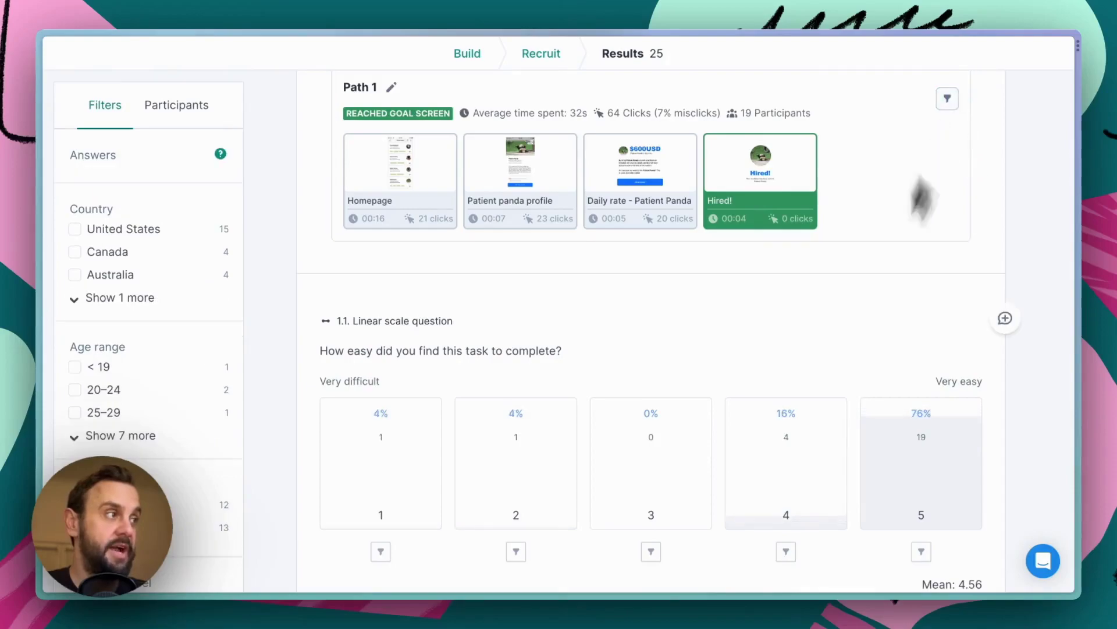
pyautogui.click(787, 551)
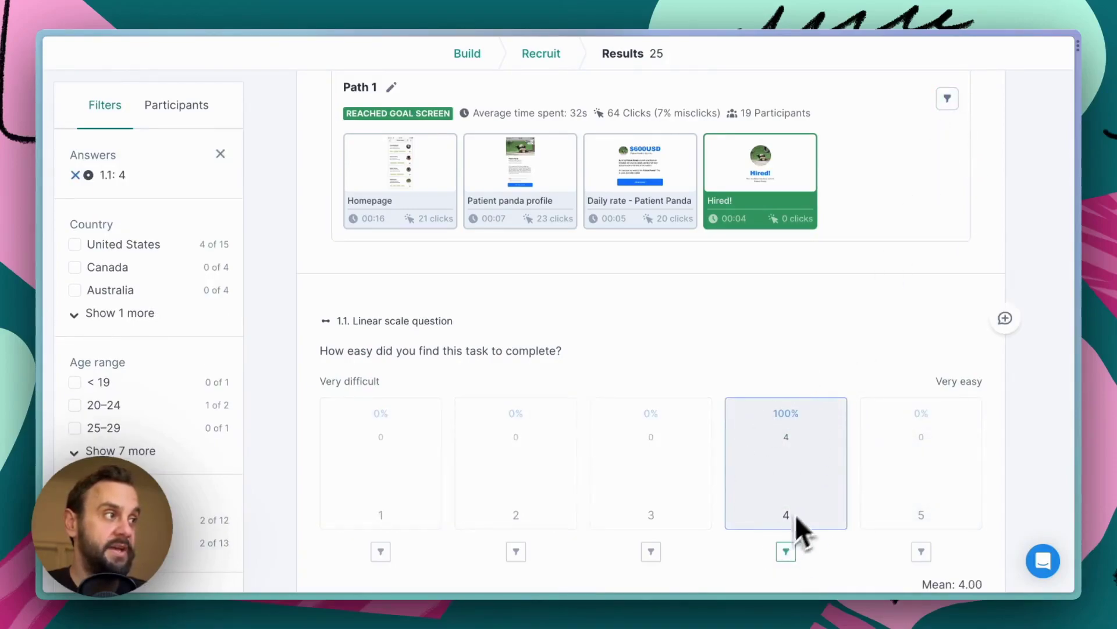
pyautogui.scroll(1, 790, 355)
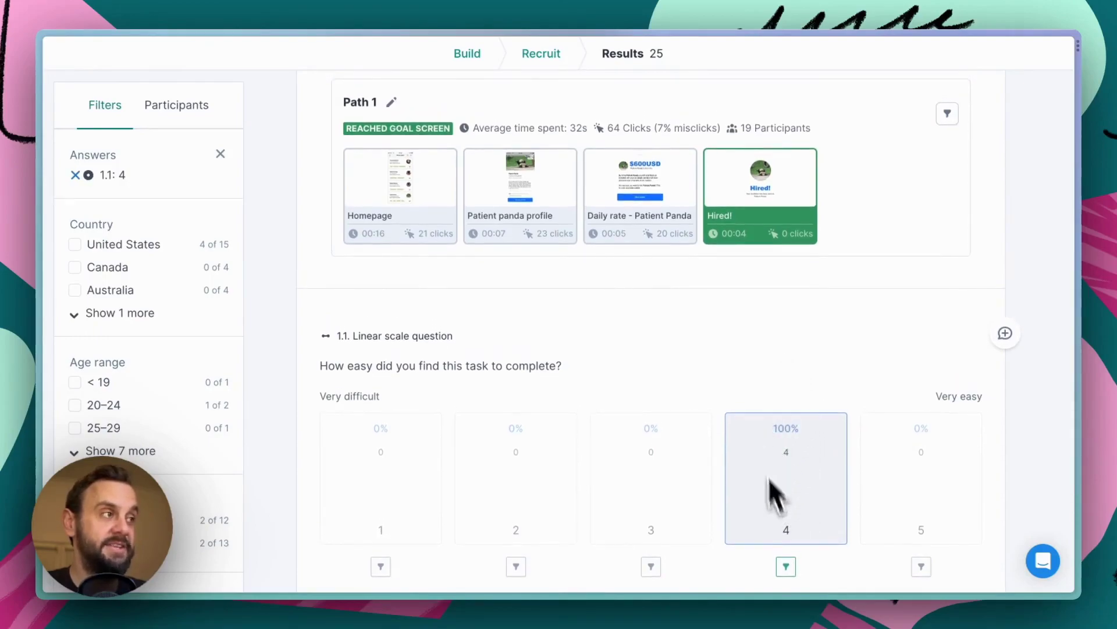
pyautogui.scroll(3, 751, 419)
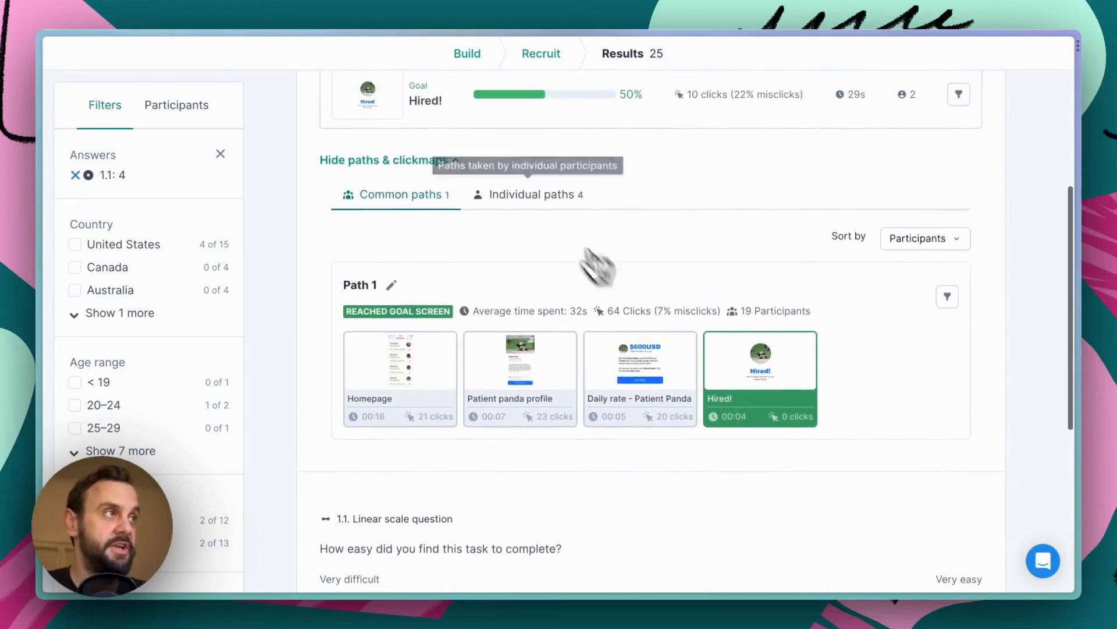
# Browse the rating-4 participants' individual paths, then remove the rating-4 filter
pyautogui.click(538, 197)
pyautogui.scroll(-6, 639, 327)
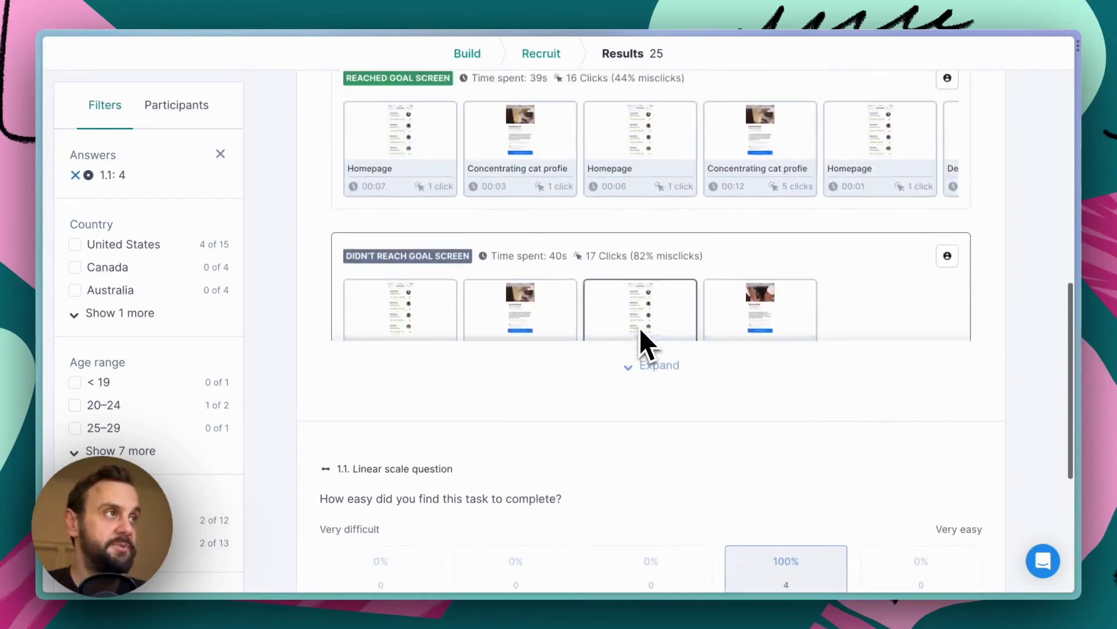
pyautogui.scroll(1, 707, 415)
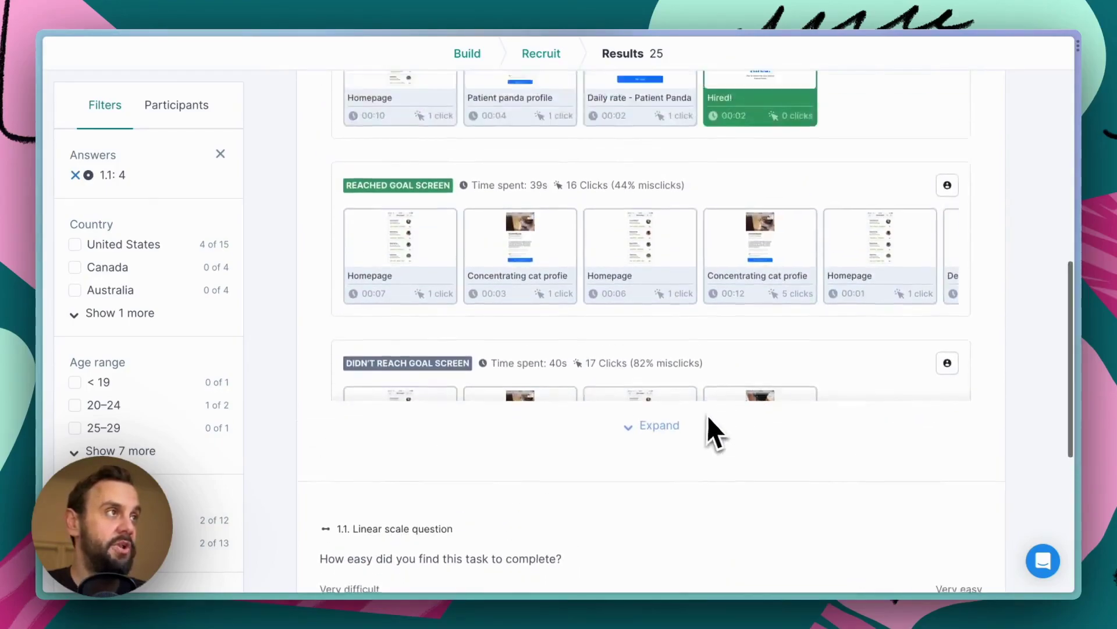
pyautogui.scroll(3, 707, 415)
pyautogui.scroll(-5, 707, 407)
pyautogui.scroll(5, 700, 376)
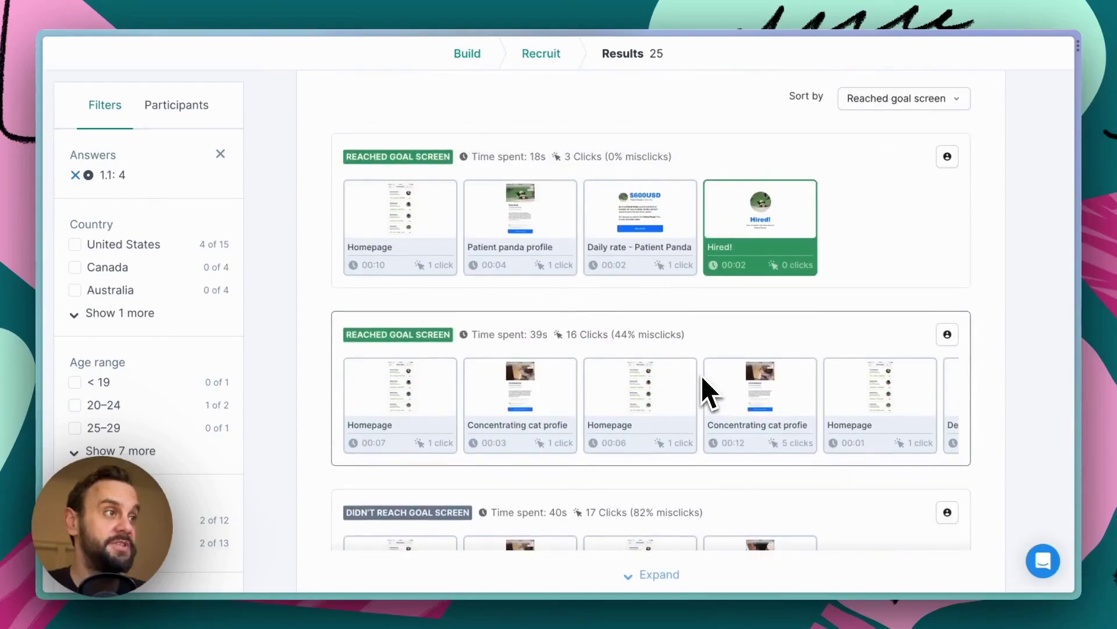
pyautogui.scroll(-5, 700, 376)
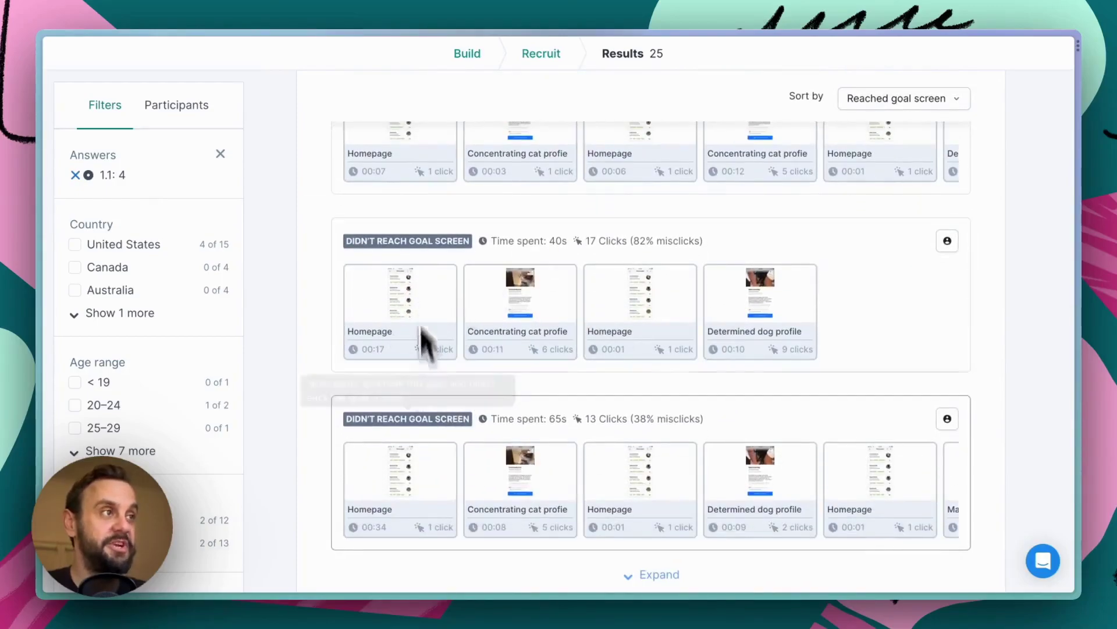
pyautogui.scroll(-3, 1001, 477)
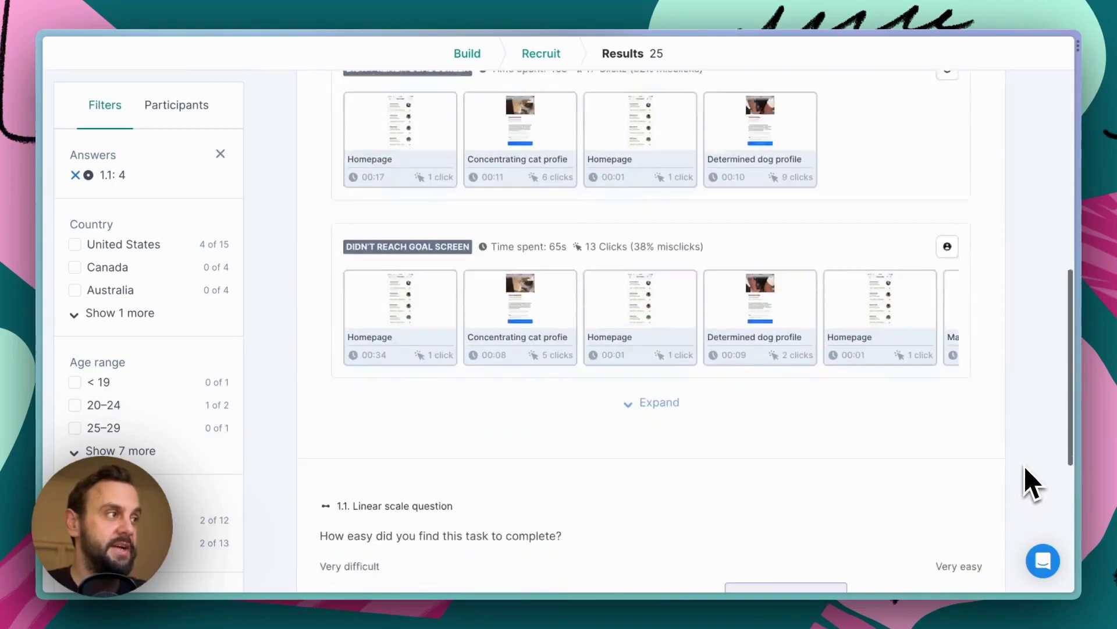
pyautogui.scroll(-4, 1025, 465)
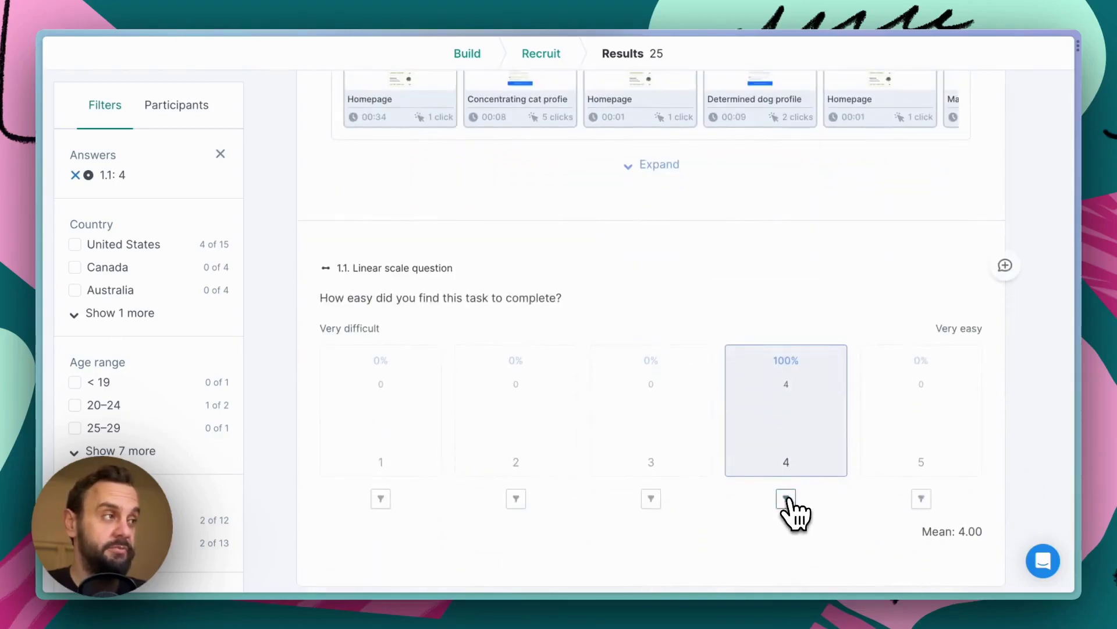
pyautogui.click(787, 499)
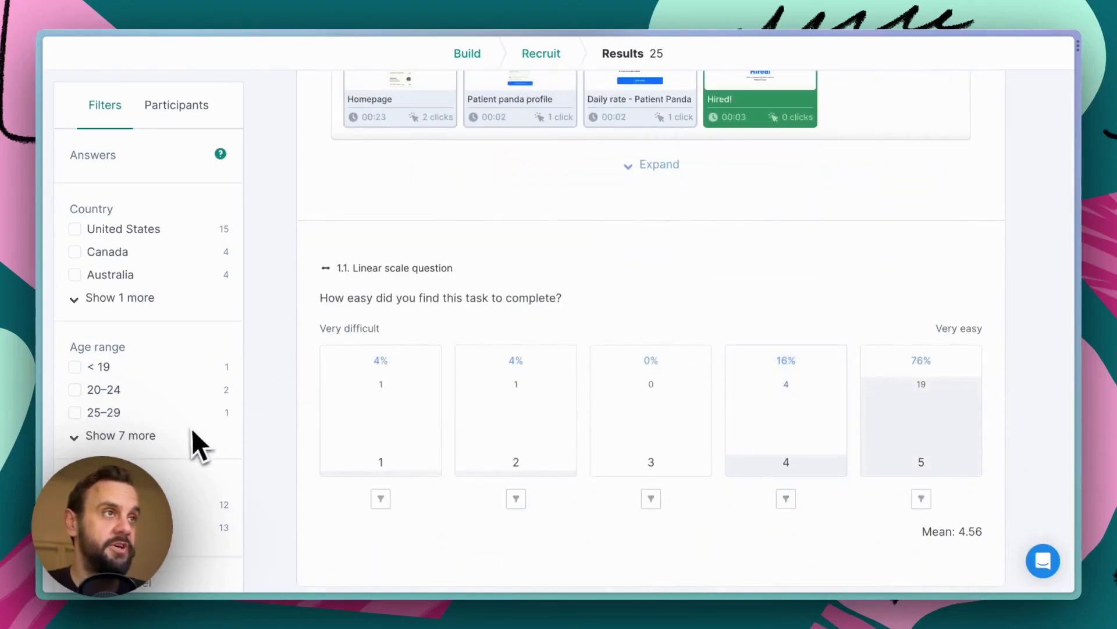
# Switch back to the Common paths view
pyautogui.scroll(-3, 189, 428)
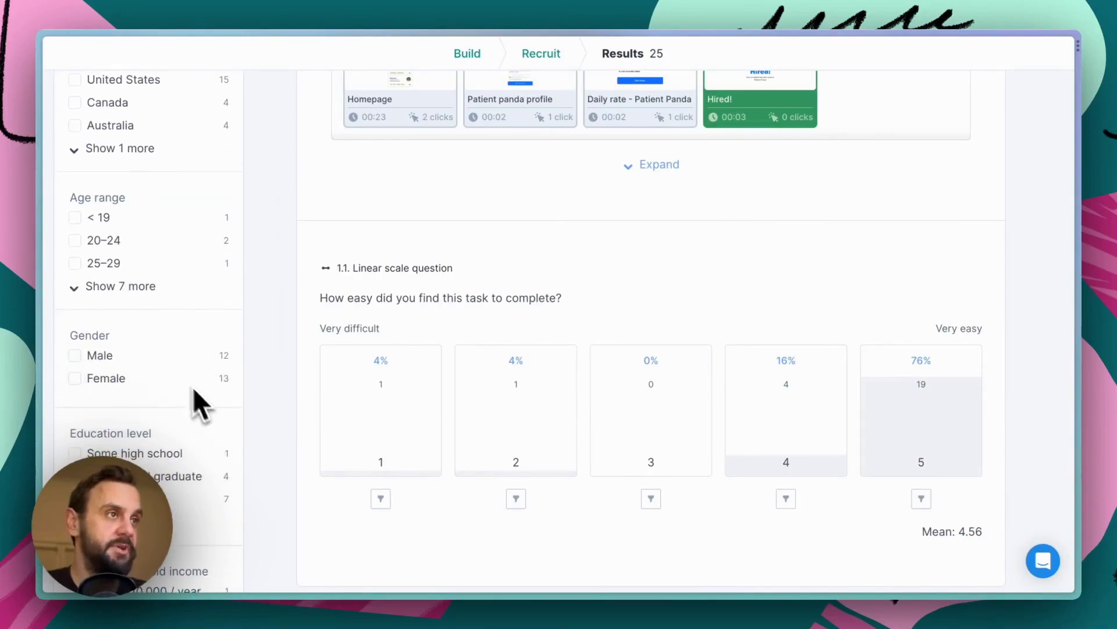
pyautogui.scroll(5, 298, 281)
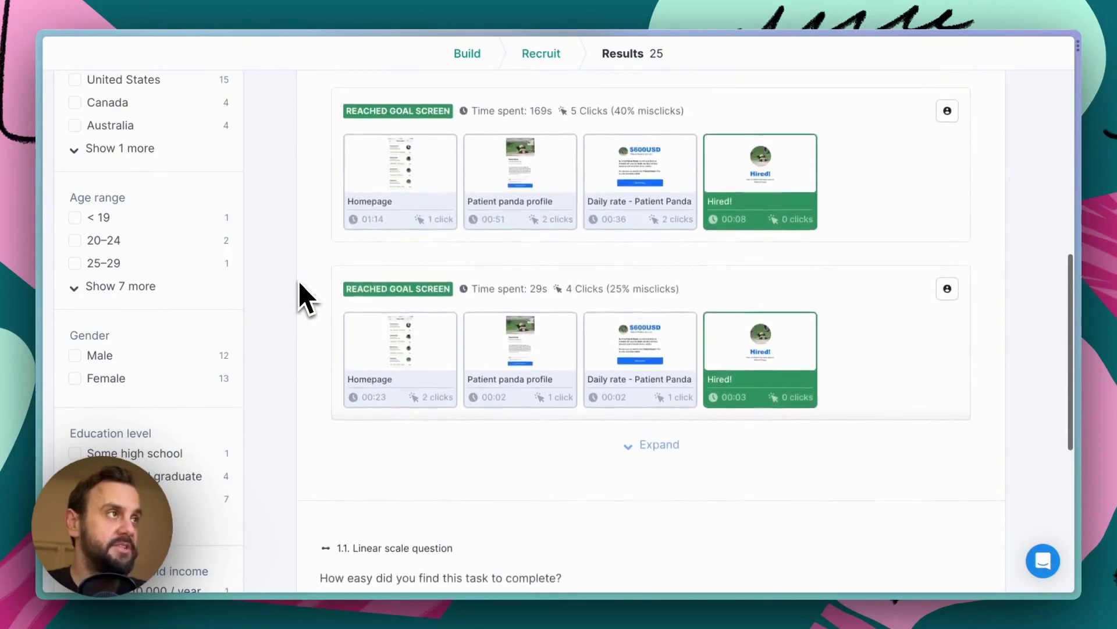
pyautogui.scroll(5, 298, 281)
pyautogui.click(428, 178)
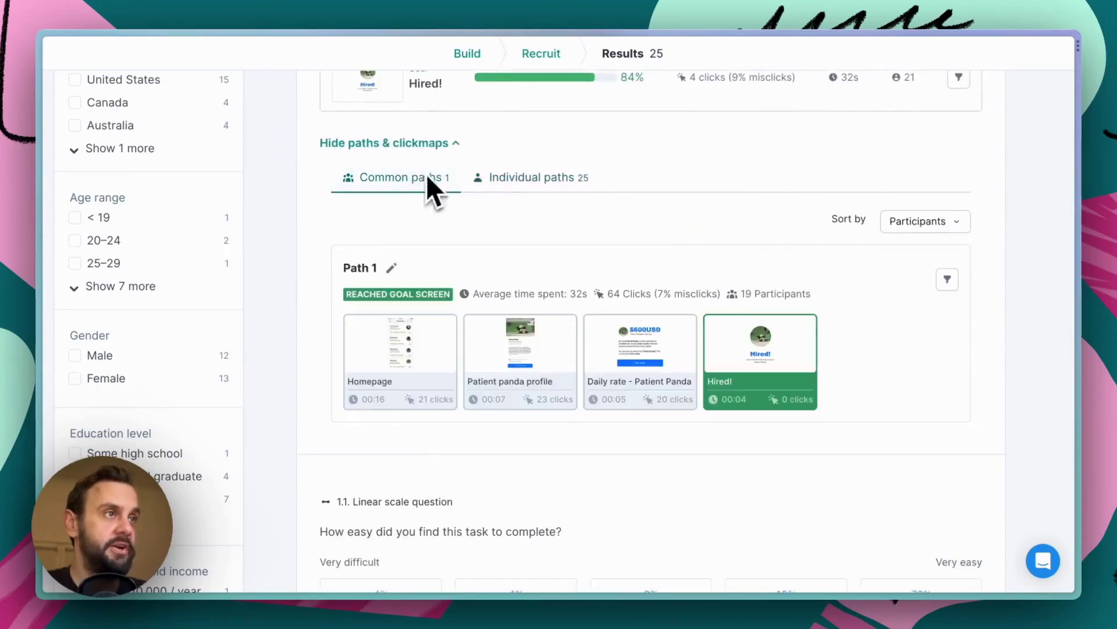
# Compare male and female ease ratings with the Gender filter, then leave it cleared
pyautogui.click(75, 356)
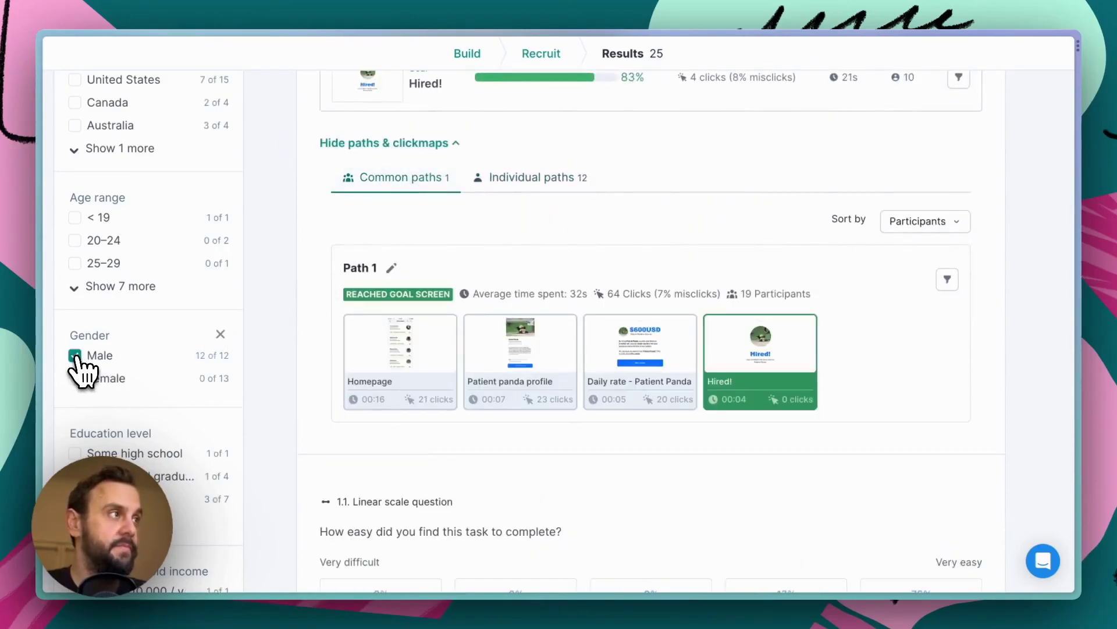
pyautogui.click(75, 356)
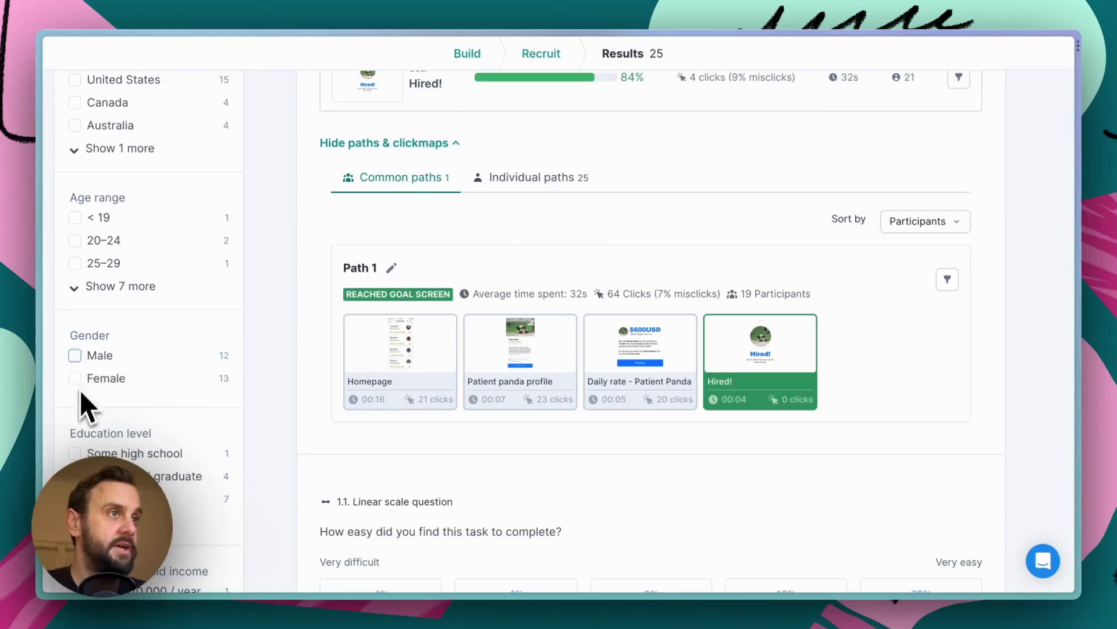
pyautogui.click(74, 378)
pyautogui.scroll(-5, 291, 416)
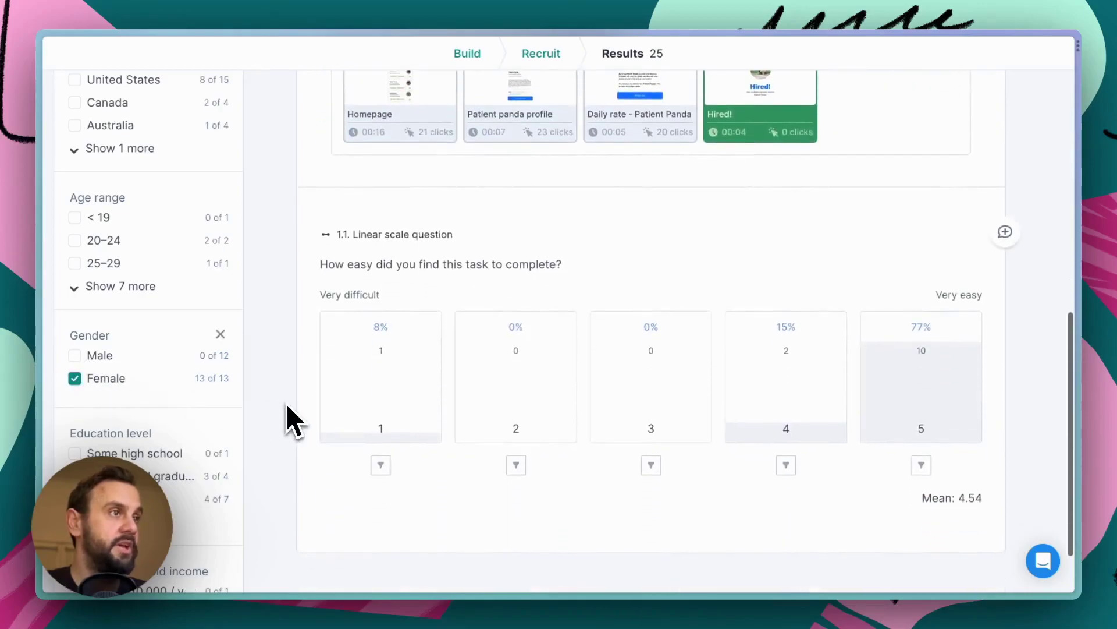
pyautogui.click(75, 355)
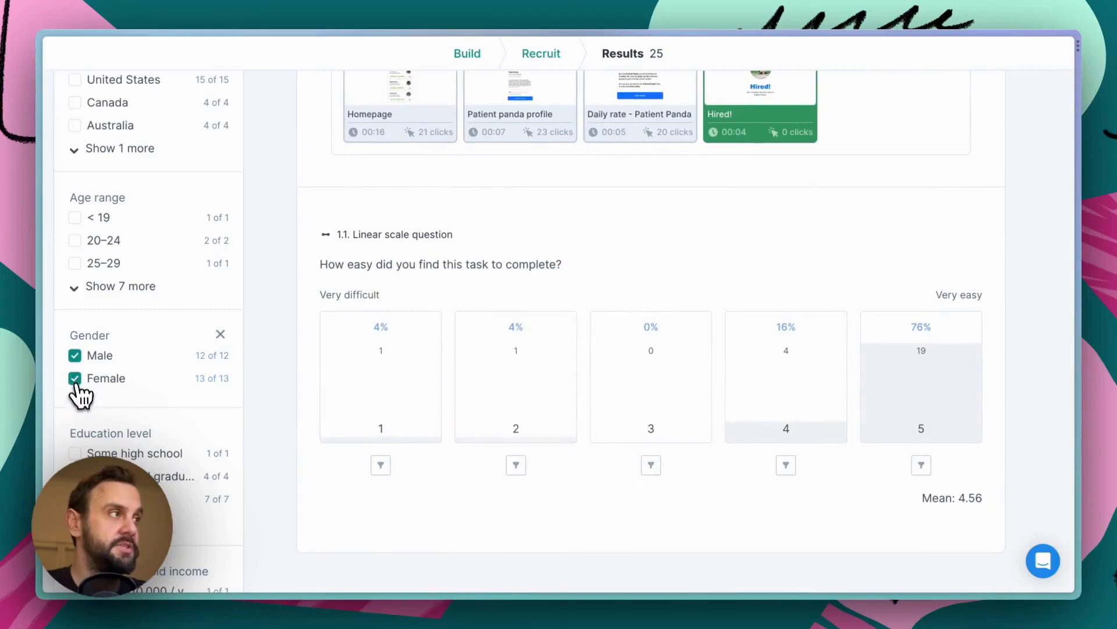
pyautogui.click(75, 378)
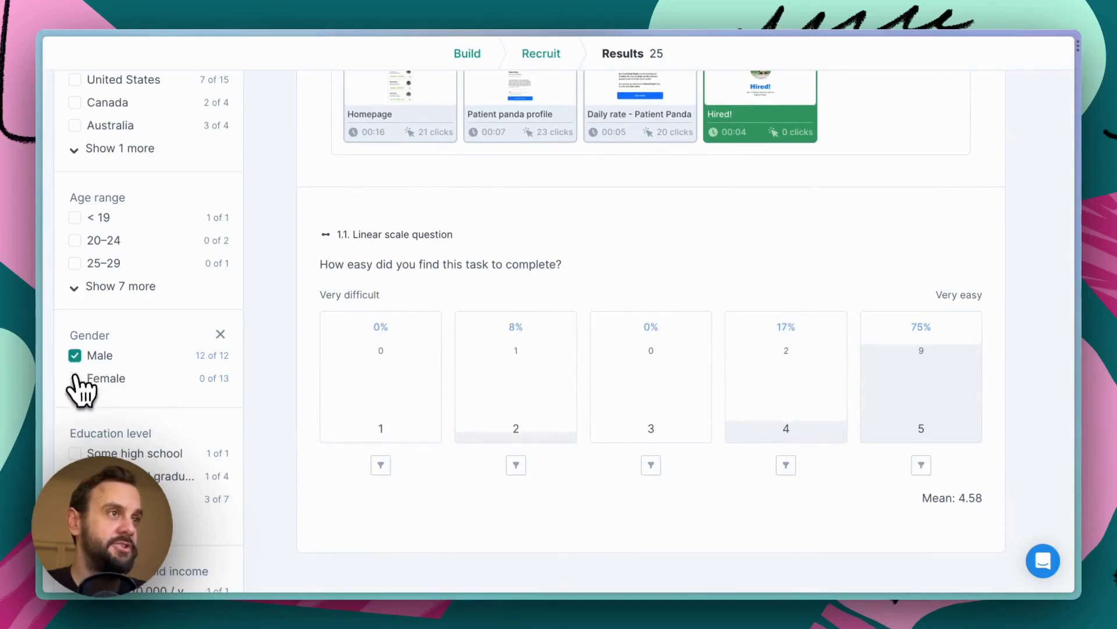
pyautogui.click(74, 379)
pyautogui.click(74, 378)
pyautogui.click(76, 355)
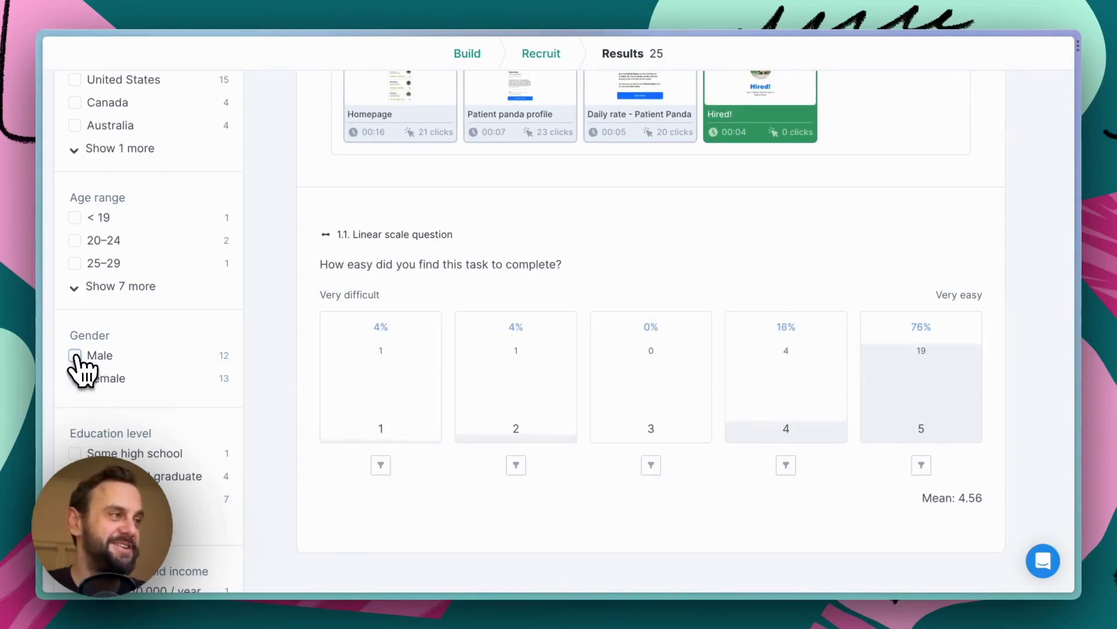
pyautogui.scroll(3, 278, 385)
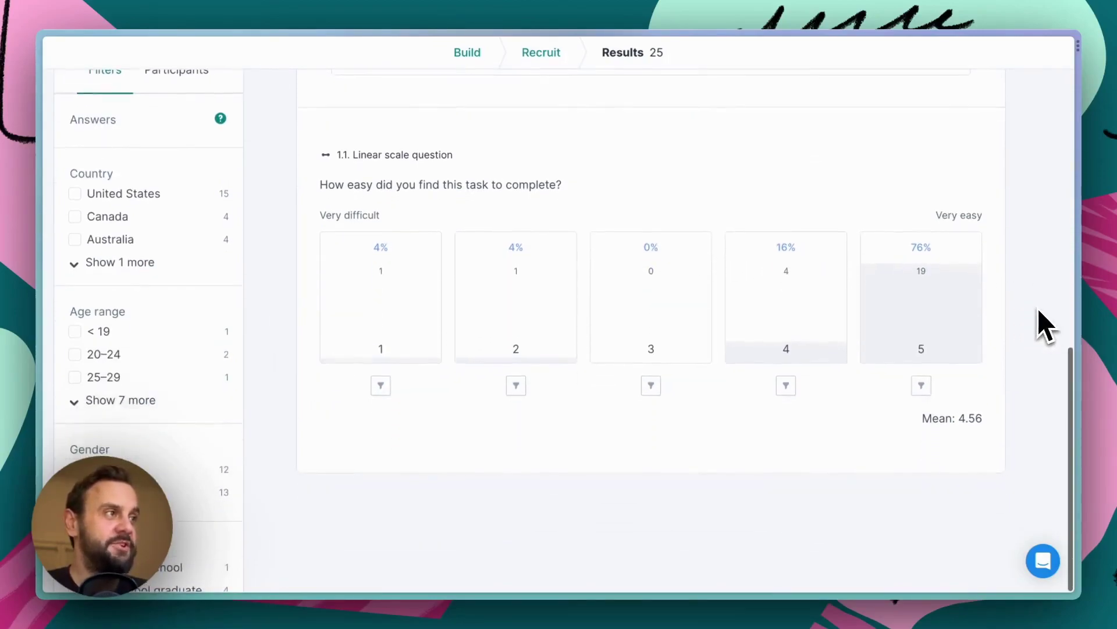
pyautogui.scroll(3, 1038, 309)
pyautogui.scroll(5, 1039, 310)
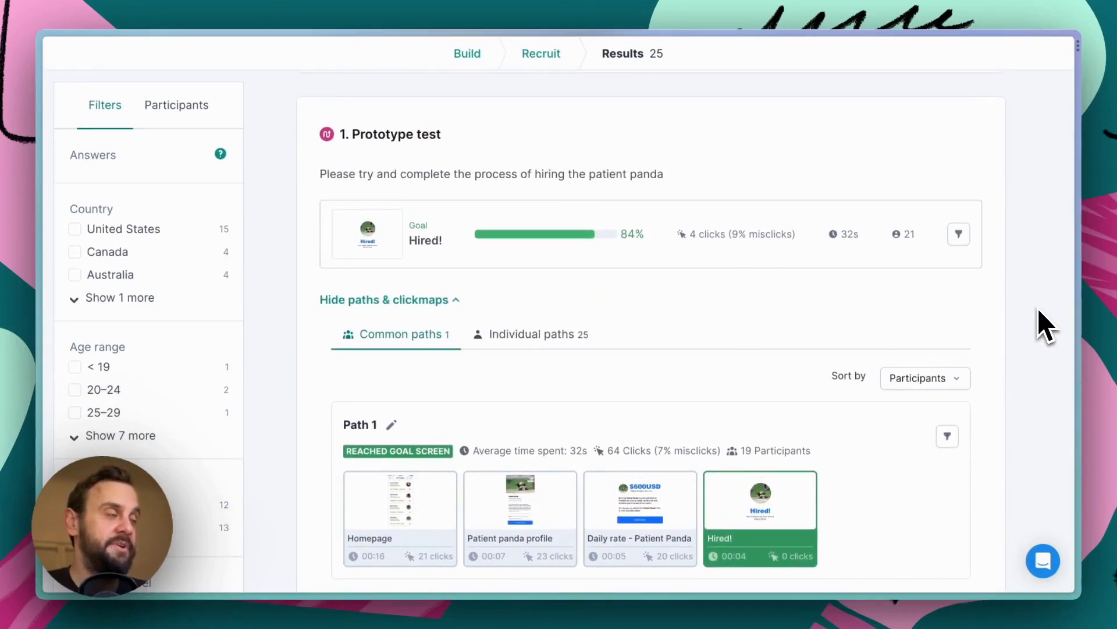
pyautogui.scroll(-2, 1038, 309)
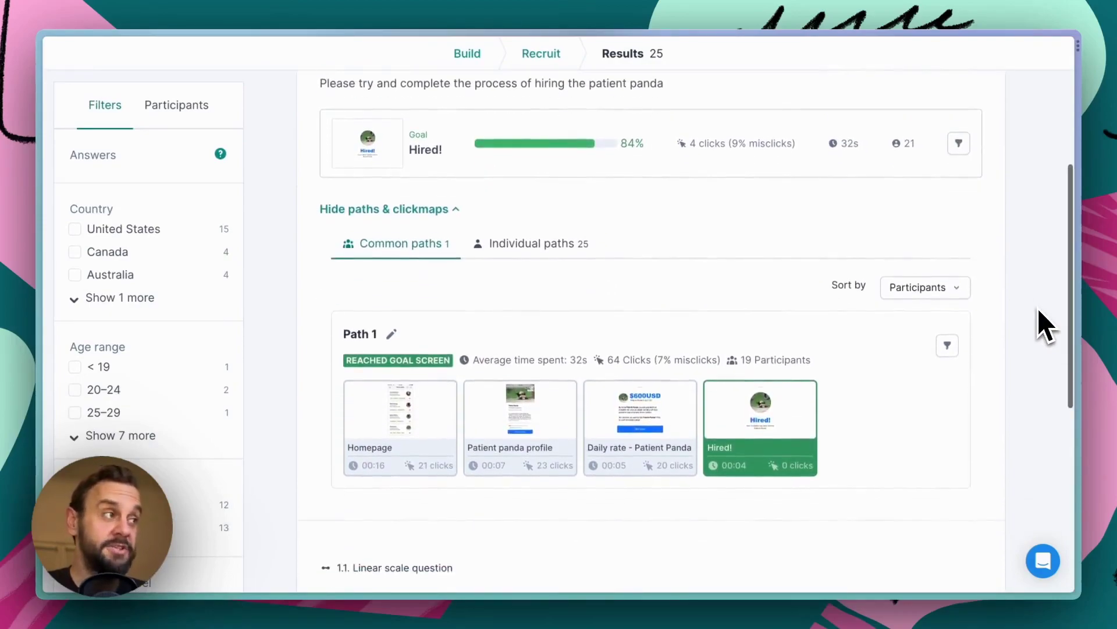
pyautogui.scroll(-2, 1038, 309)
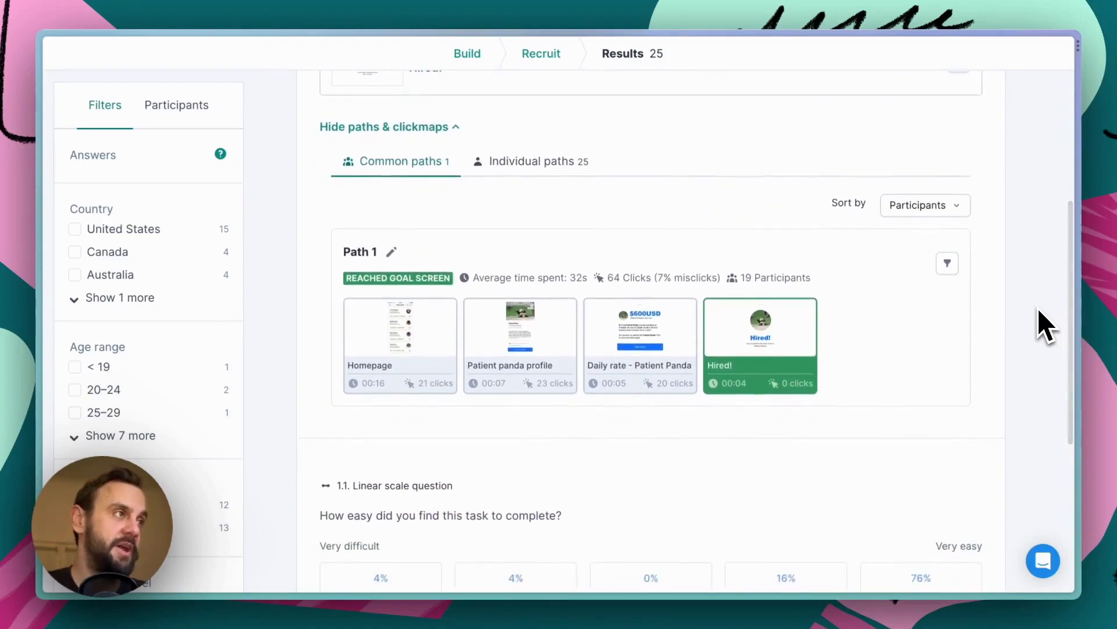